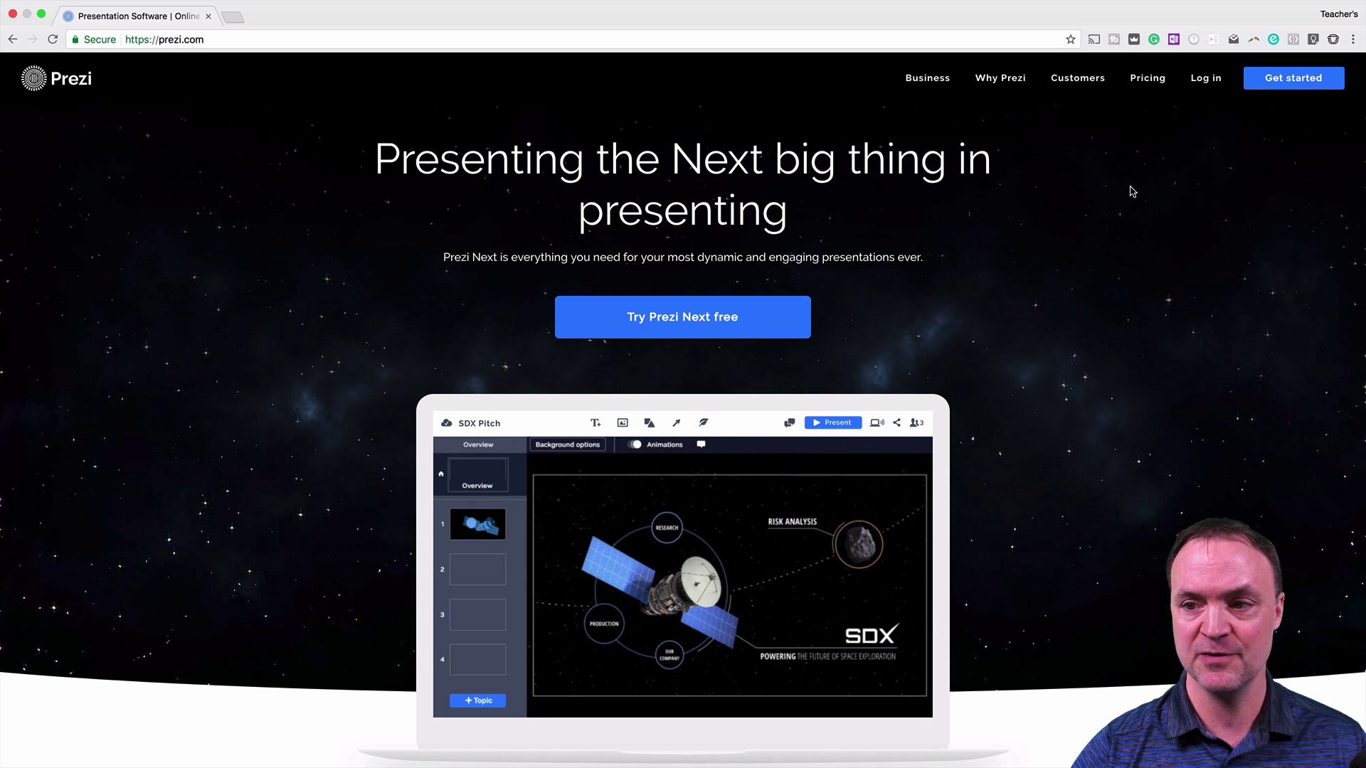
Sign in to Prezi with the saved account credentials.
left_click(1205, 79)
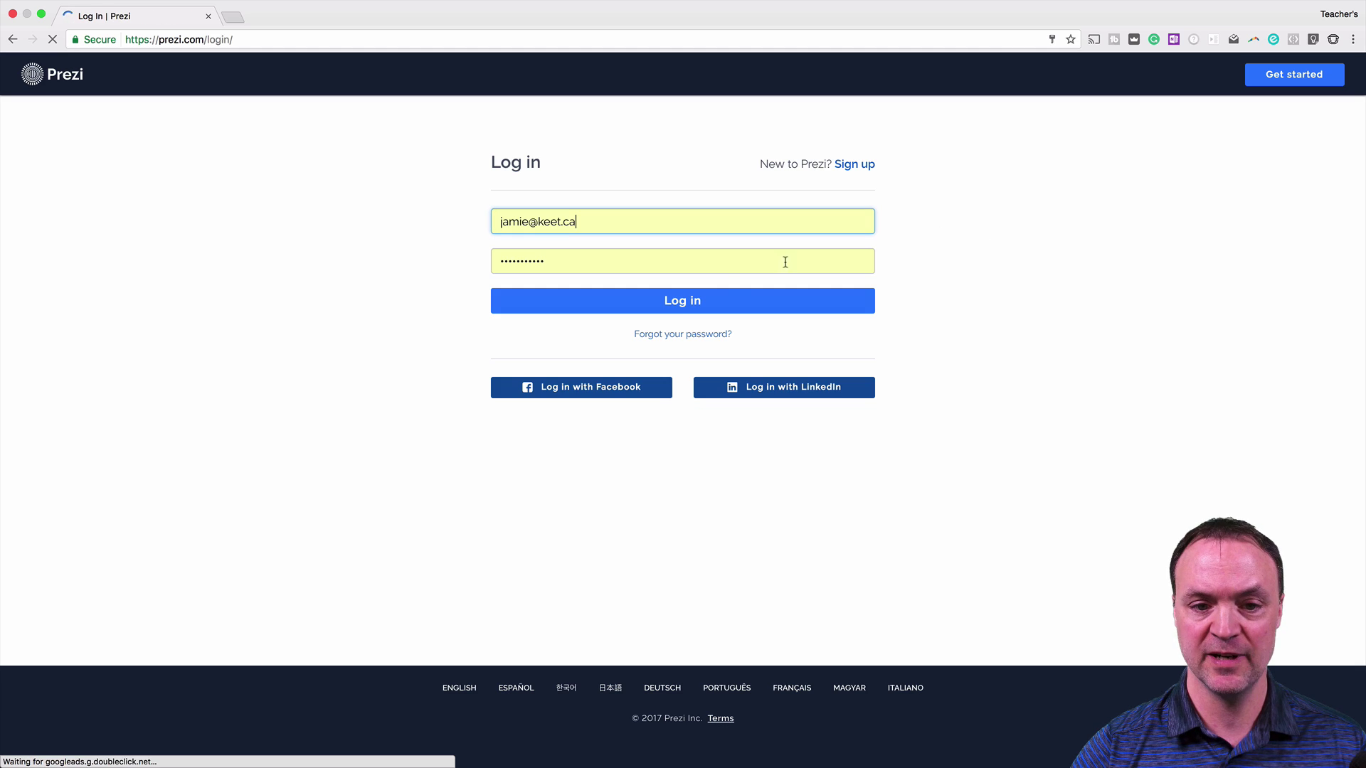
left_click(704, 302)
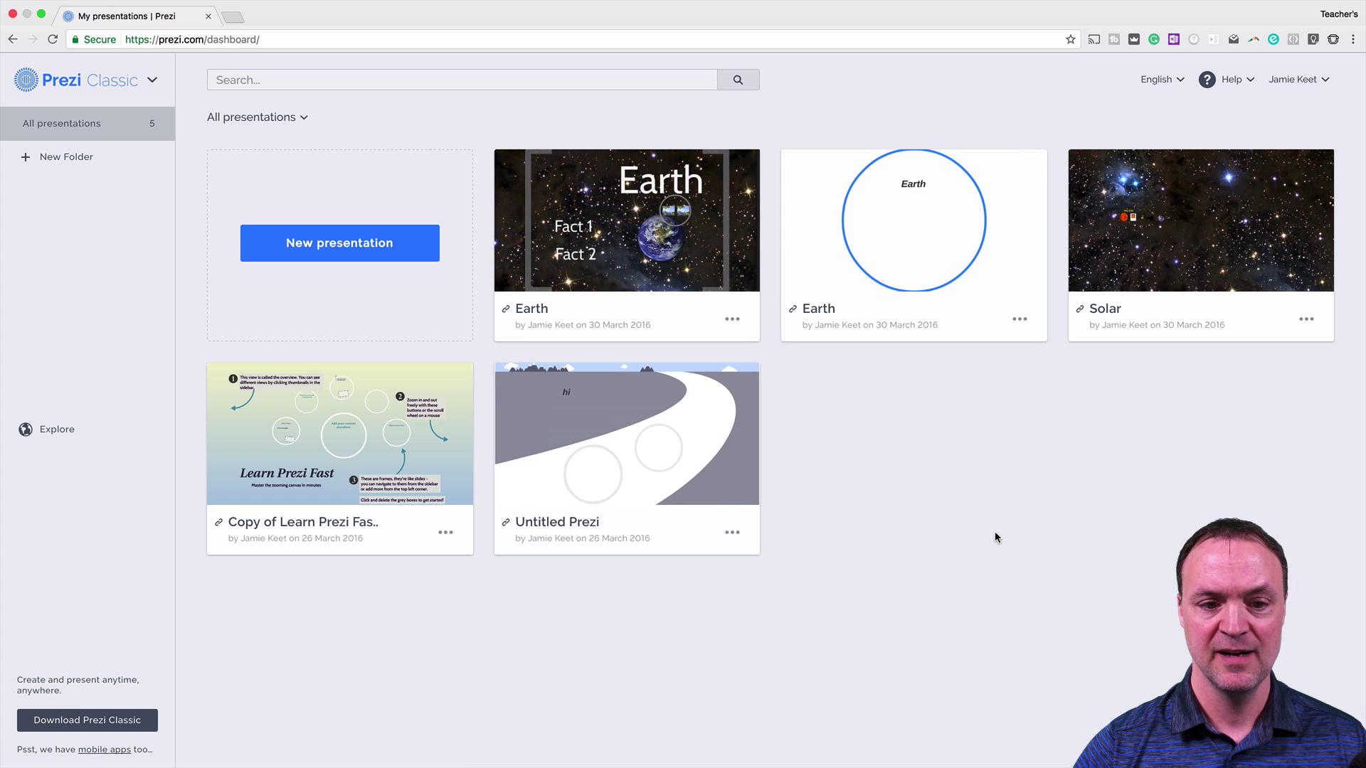
mouse_move(547, 153)
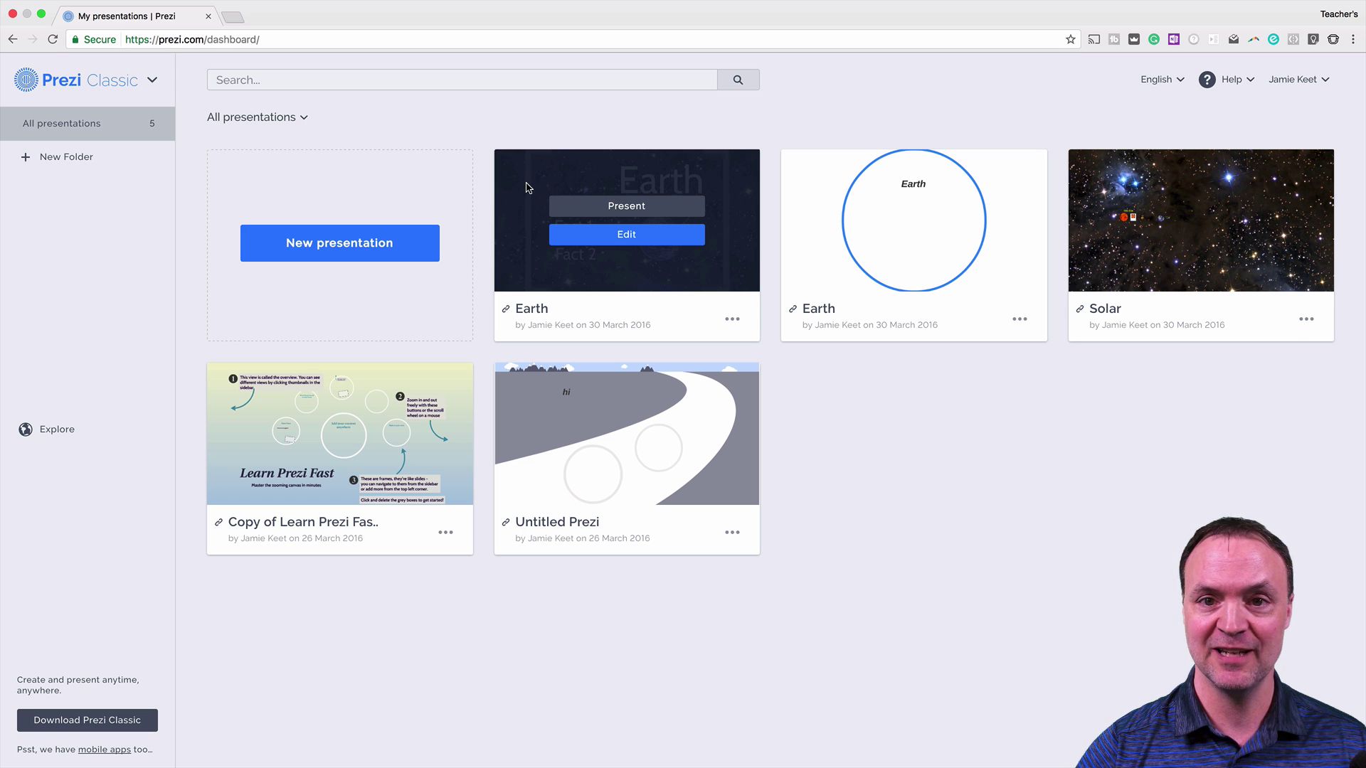
Switch the dashboard from Prezi Classic to the Prezi Next presentations list.
left_click(153, 86)
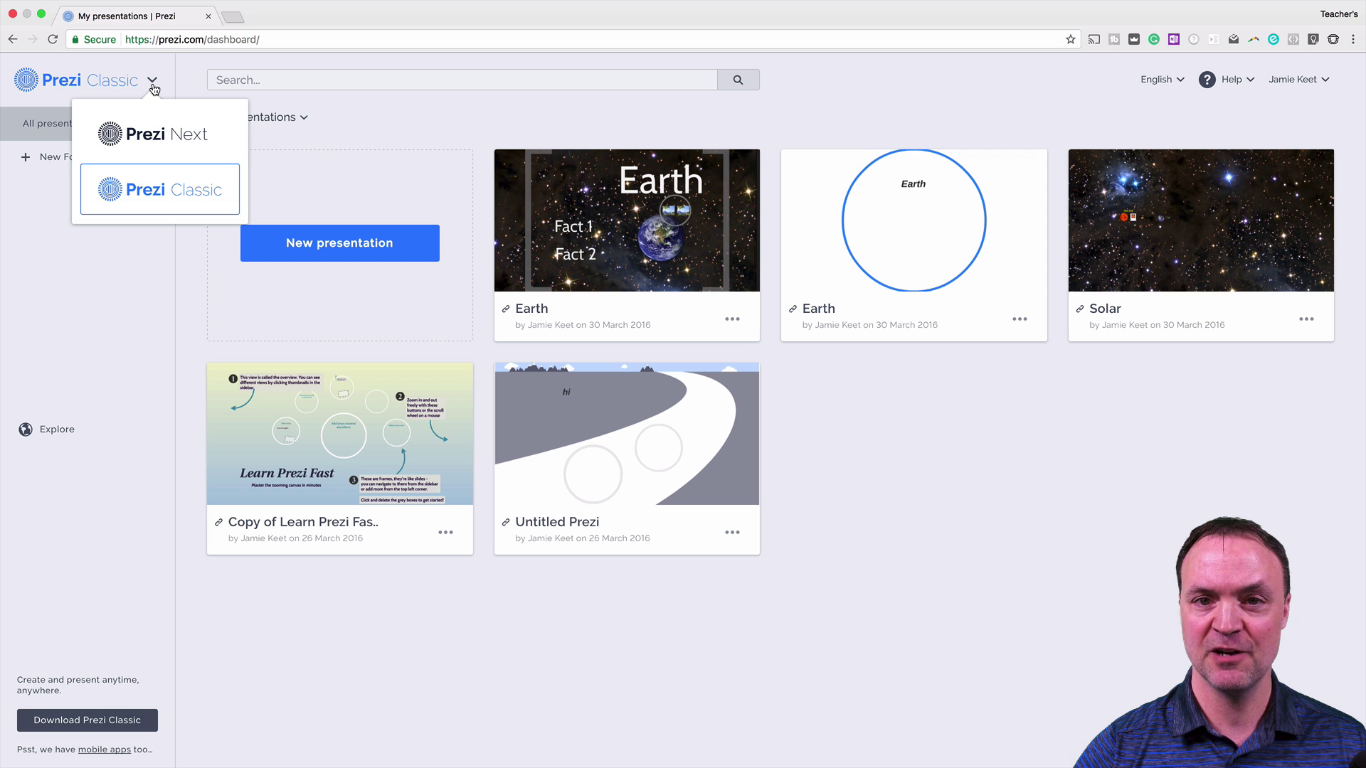
left_click(171, 144)
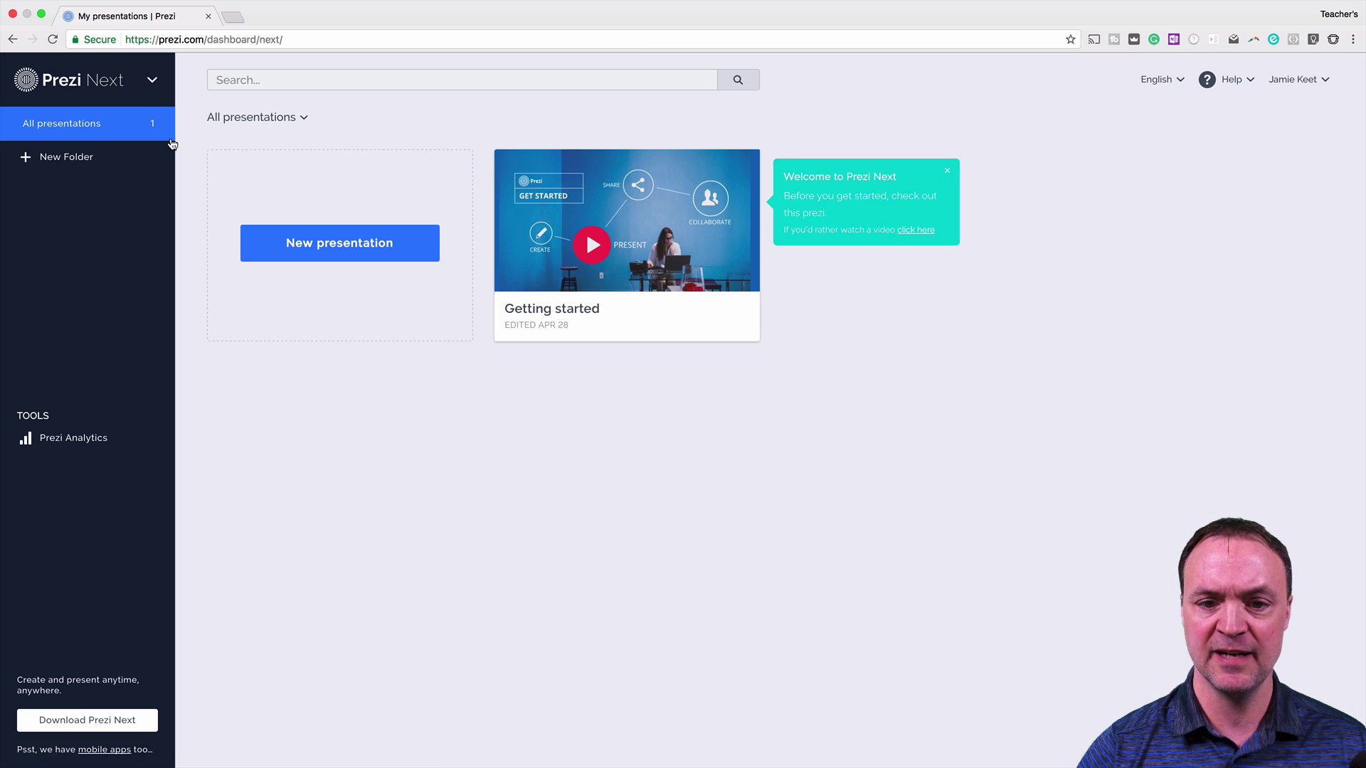
mouse_move(558, 205)
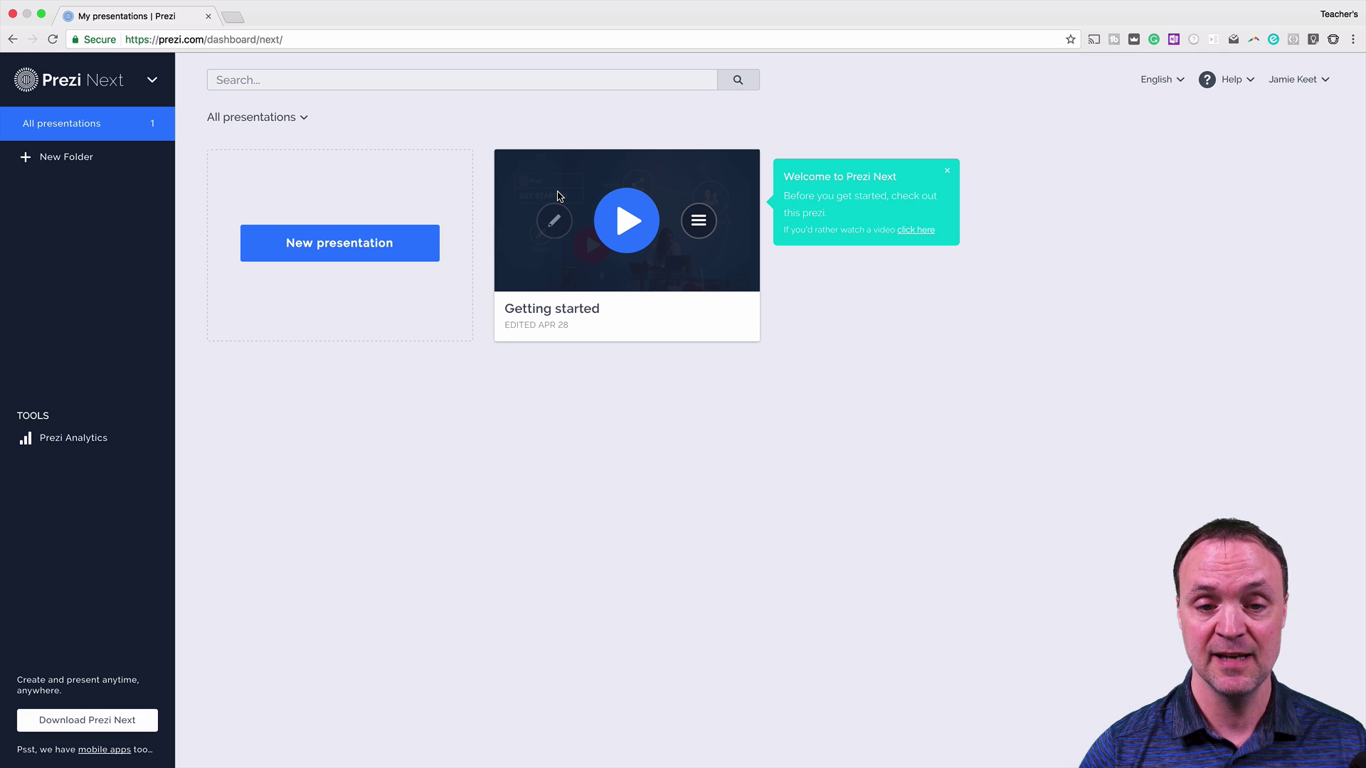
Present Getting started, step forward to Pick a template, then back to the overview.
left_click(636, 233)
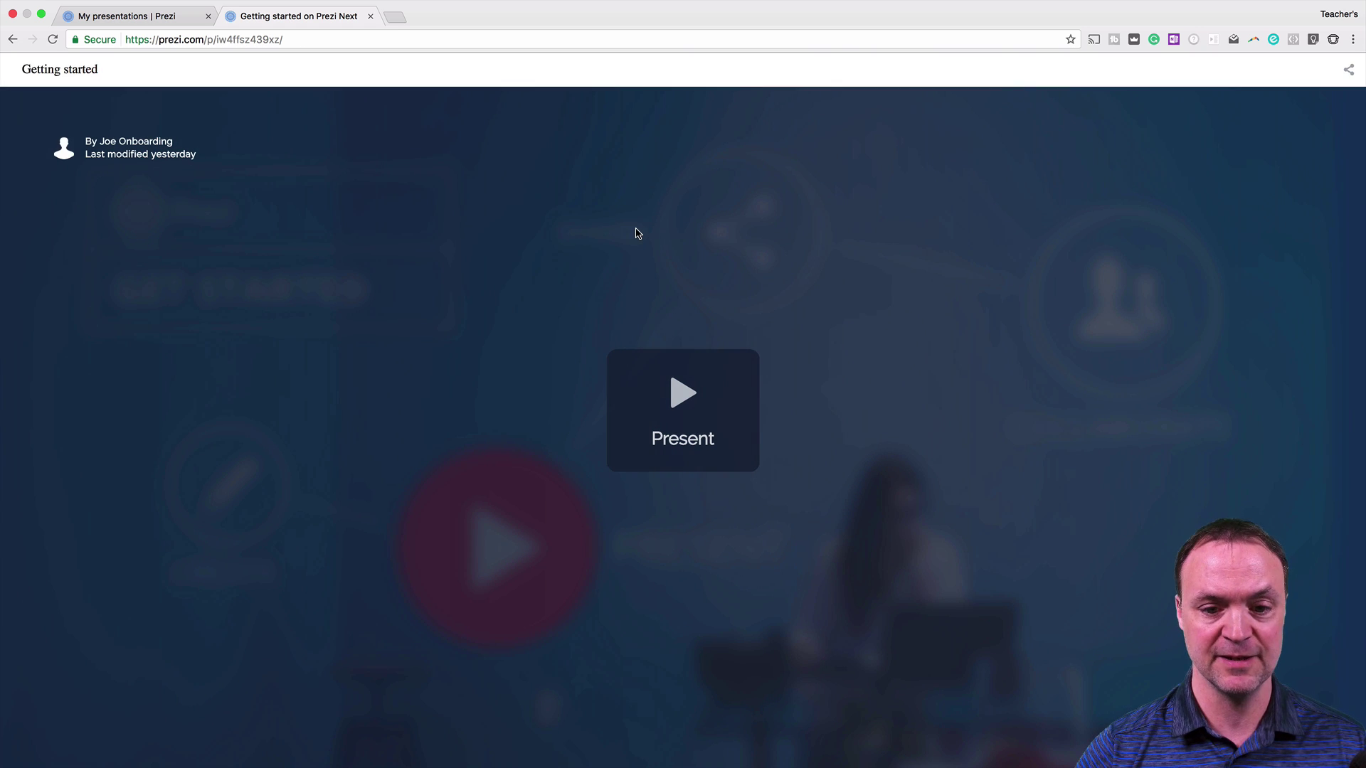
left_click(674, 409)
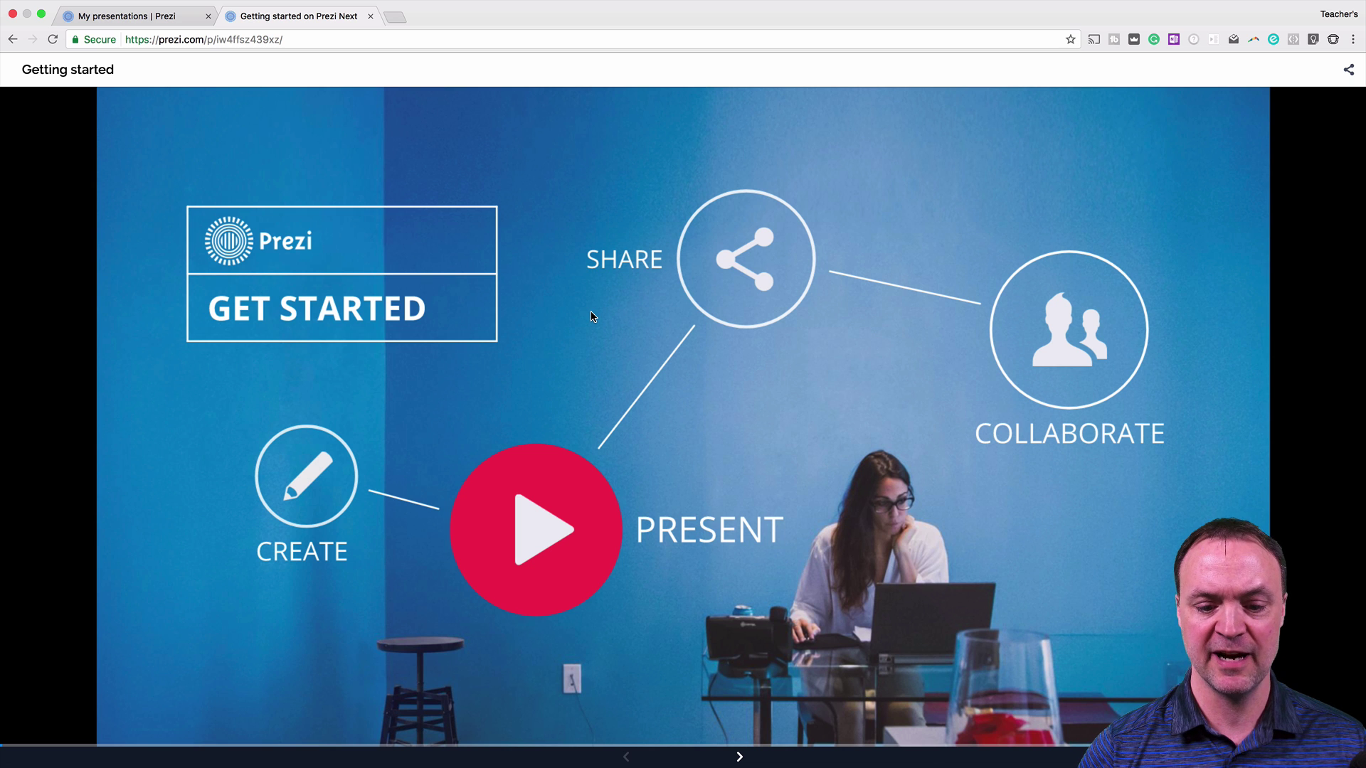
left_click(740, 756)
left_click(740, 756)
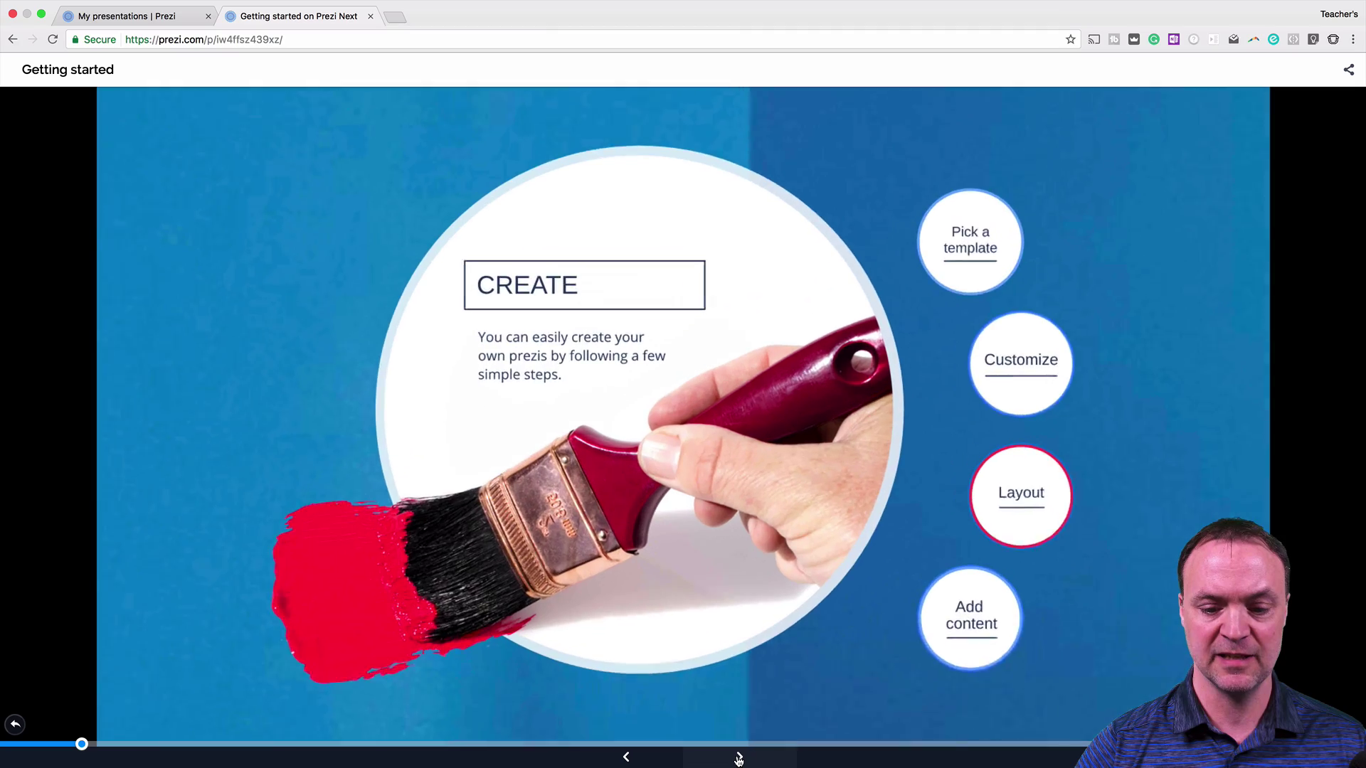
left_click(739, 758)
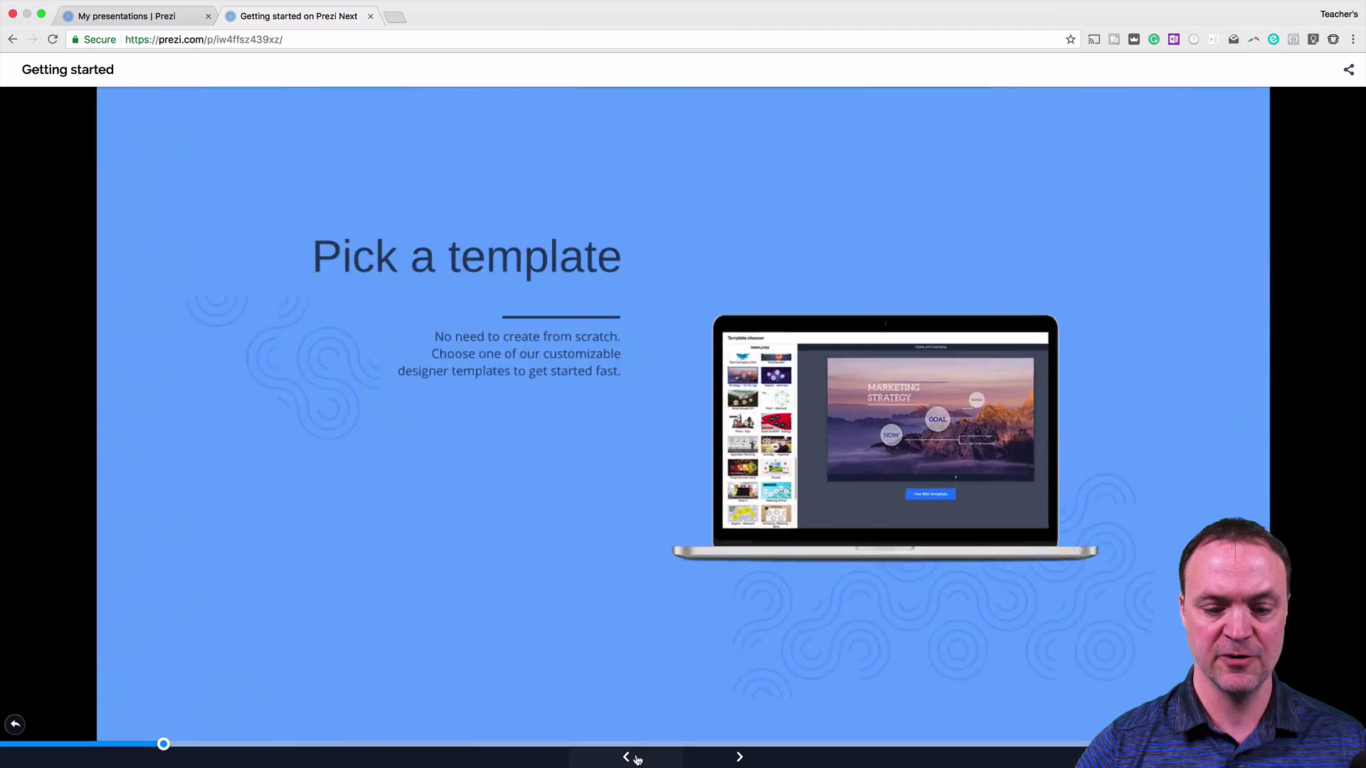
left_click(628, 757)
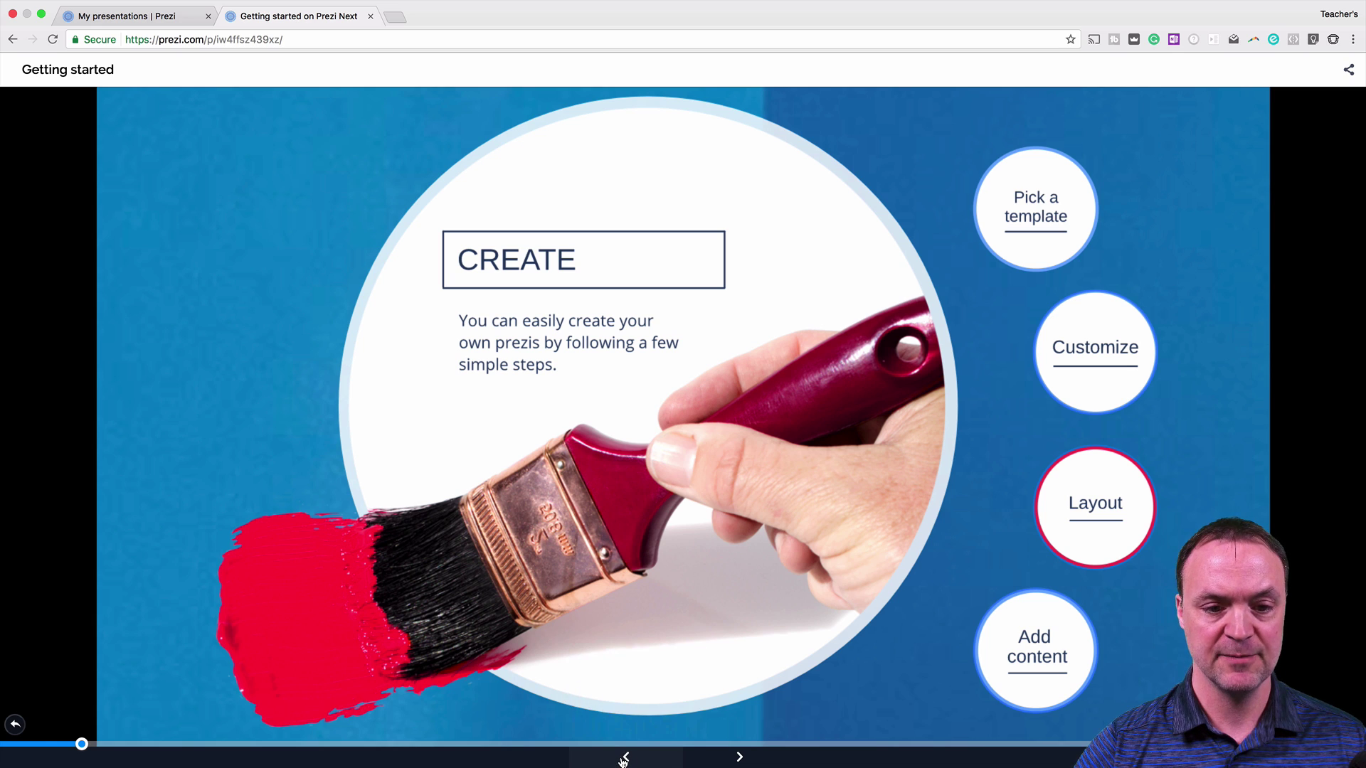
left_click(626, 757)
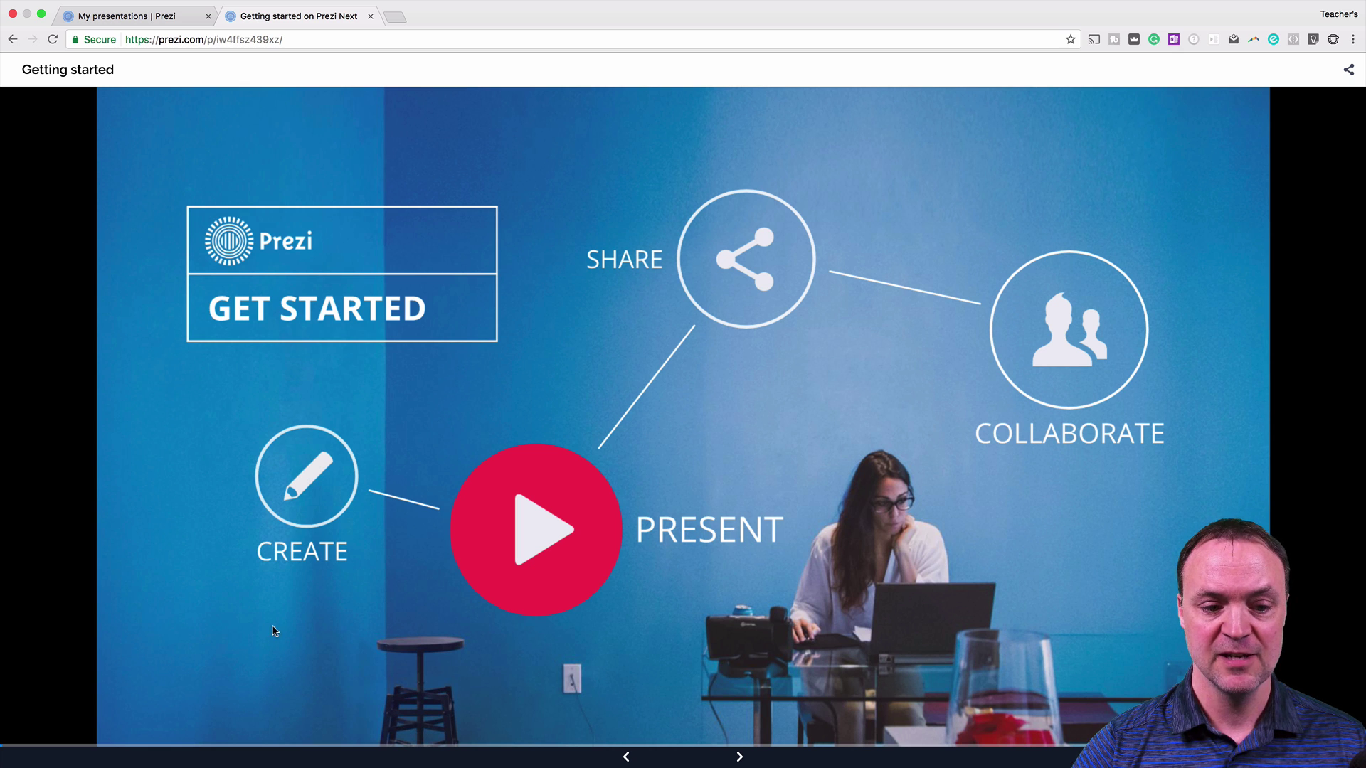
Zoom into CREATE and Add content, back out to the overview, then into COLLABORATE.
left_click(334, 480)
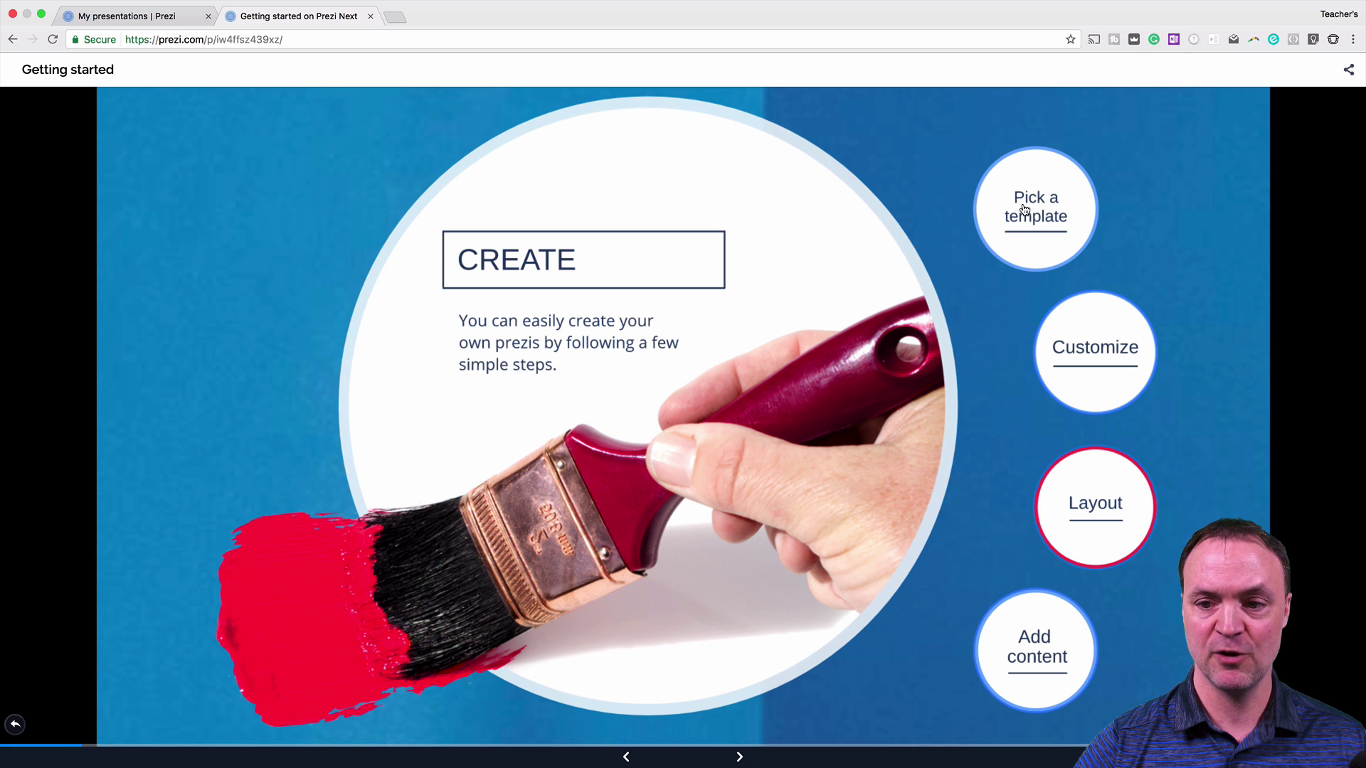
left_click(1032, 666)
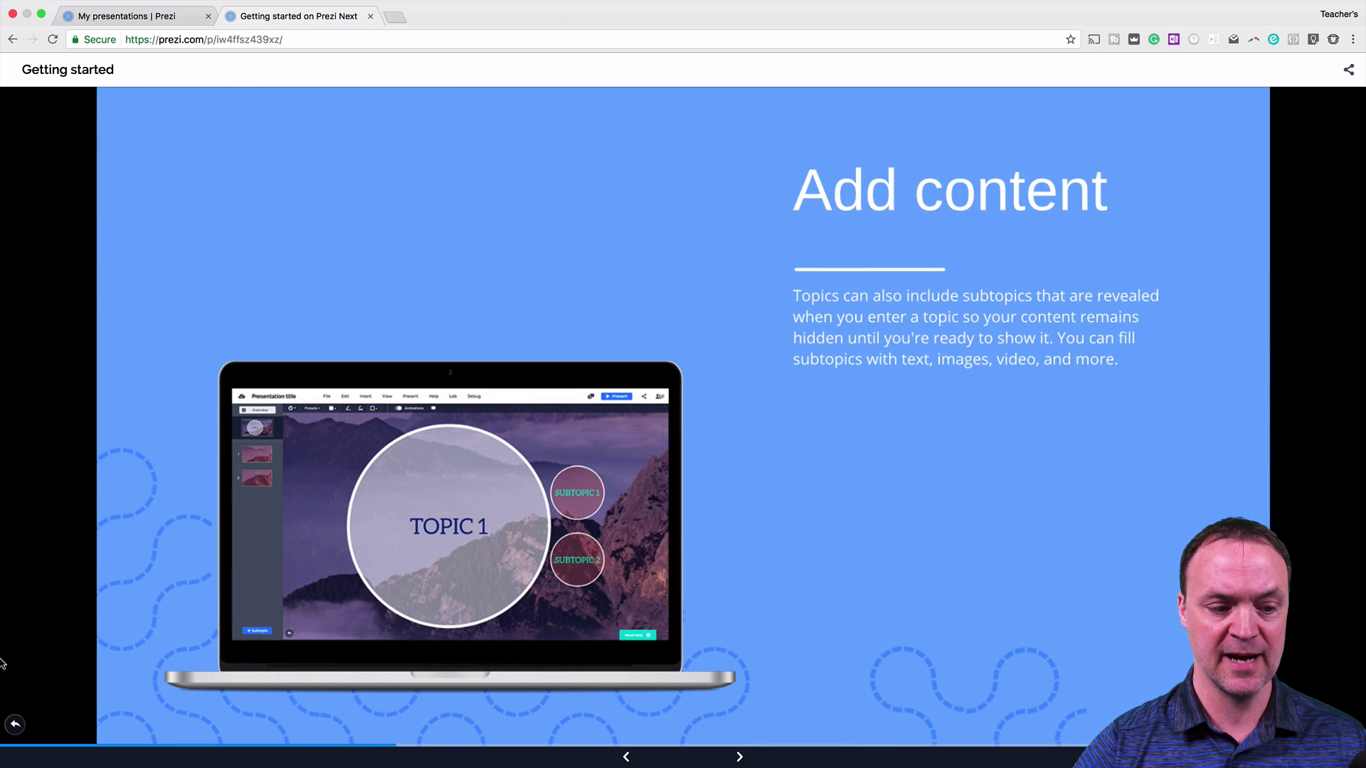
left_click(15, 724)
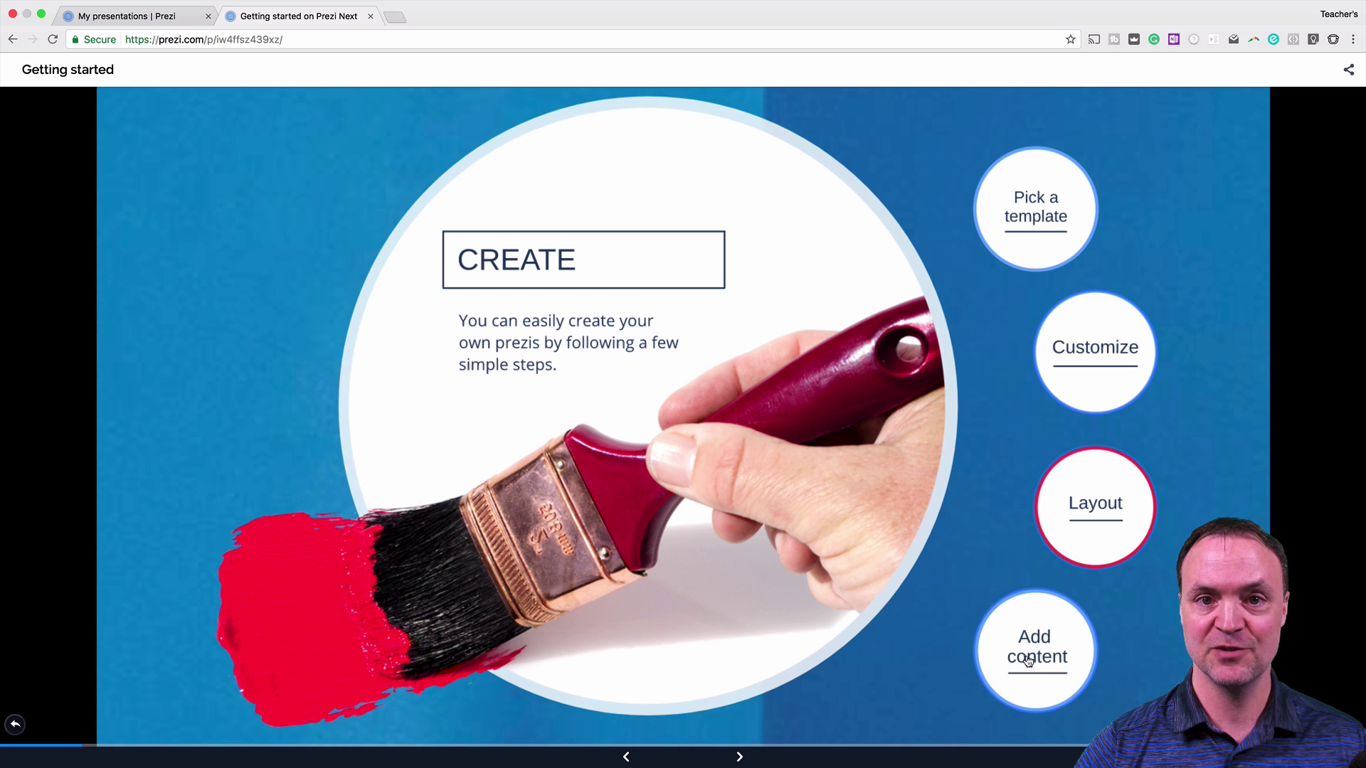
left_click(1032, 657)
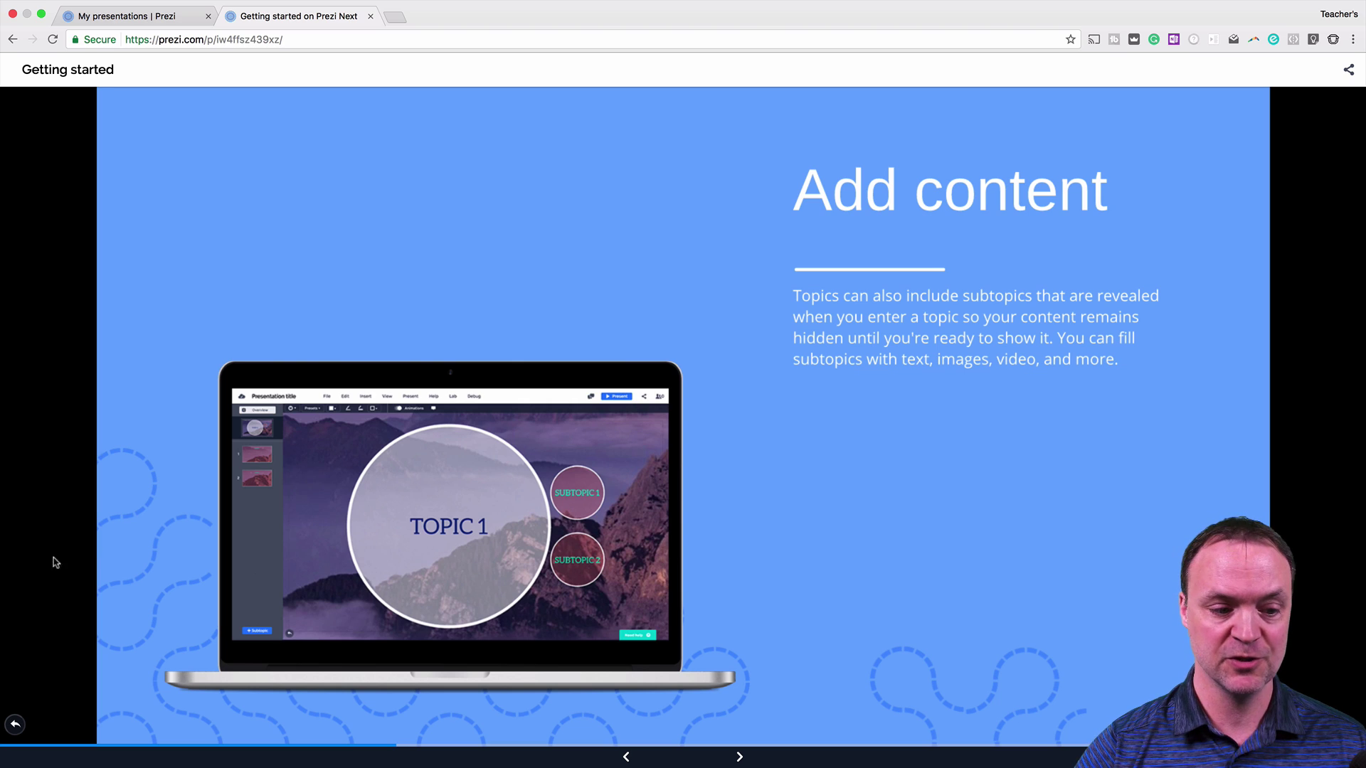
left_click(15, 724)
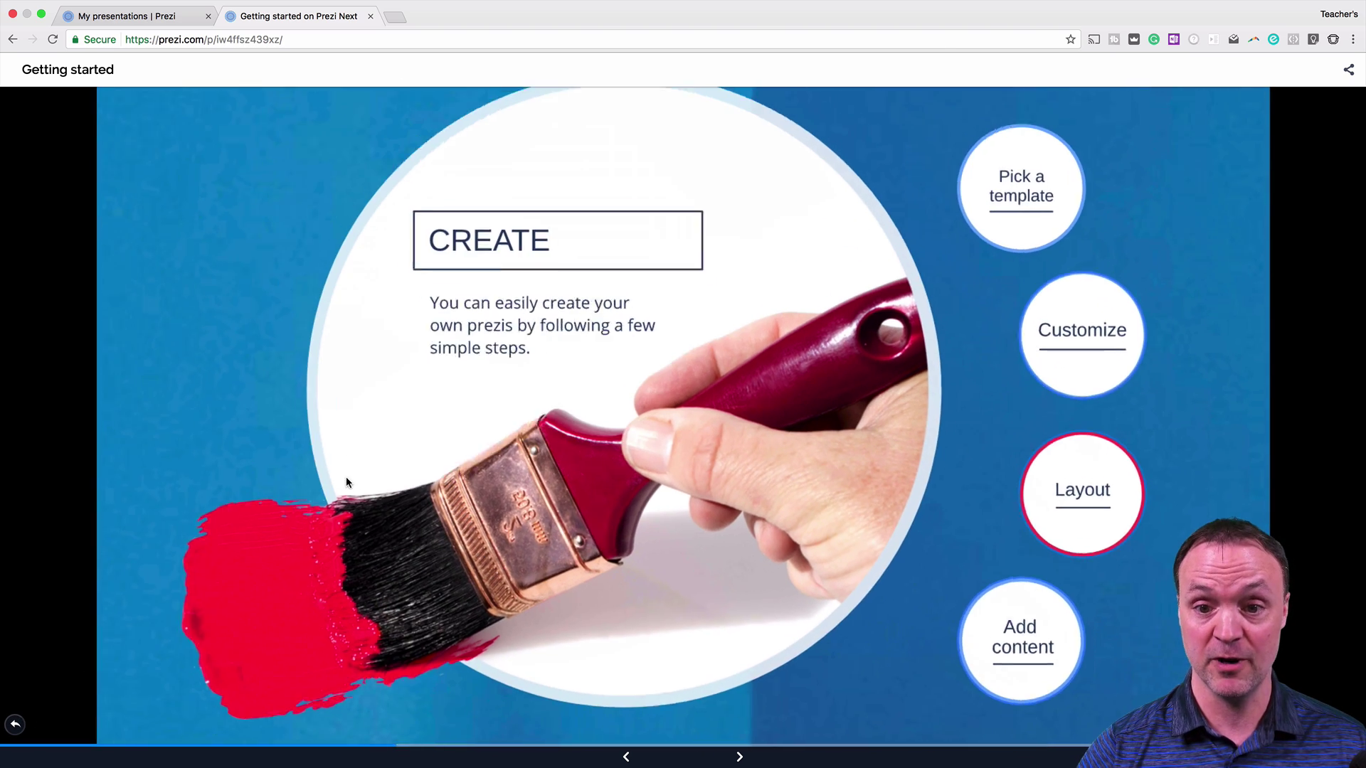
left_click(15, 724)
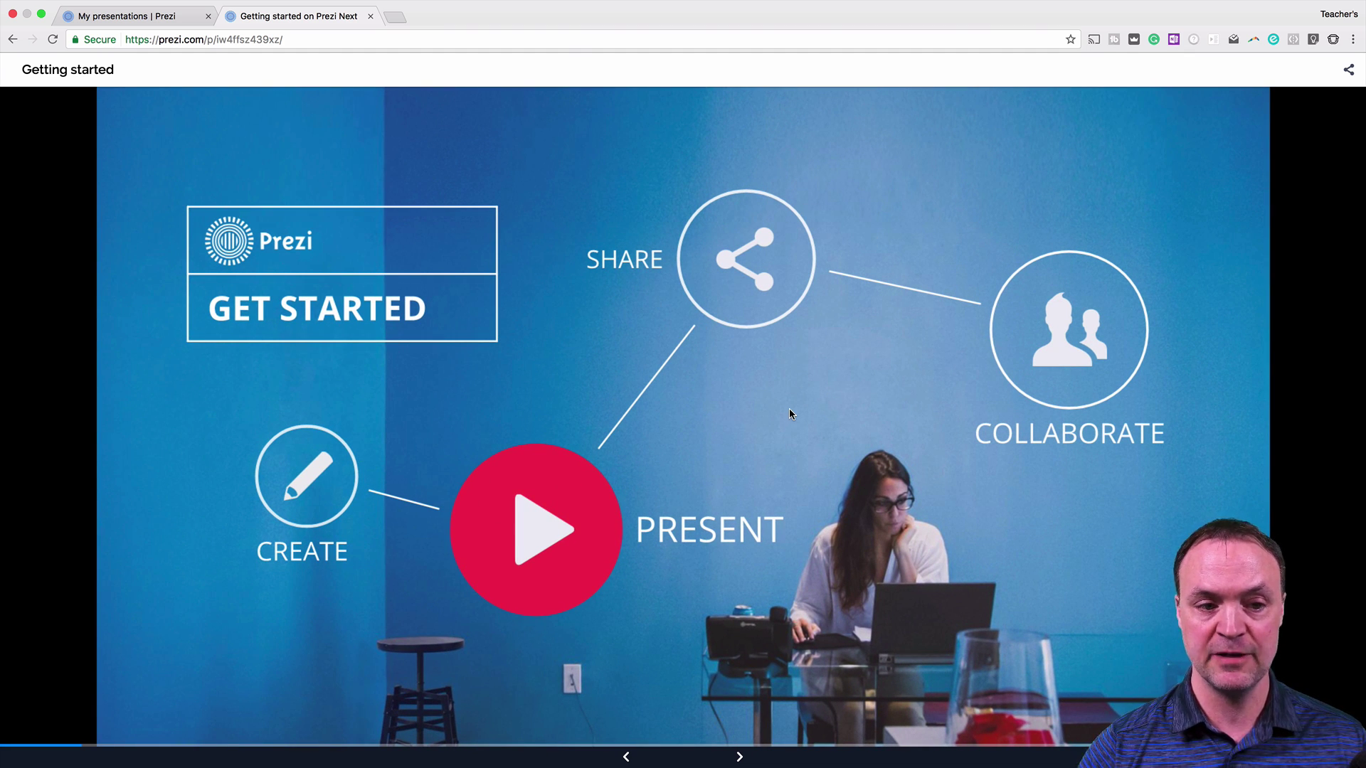
left_click(1037, 335)
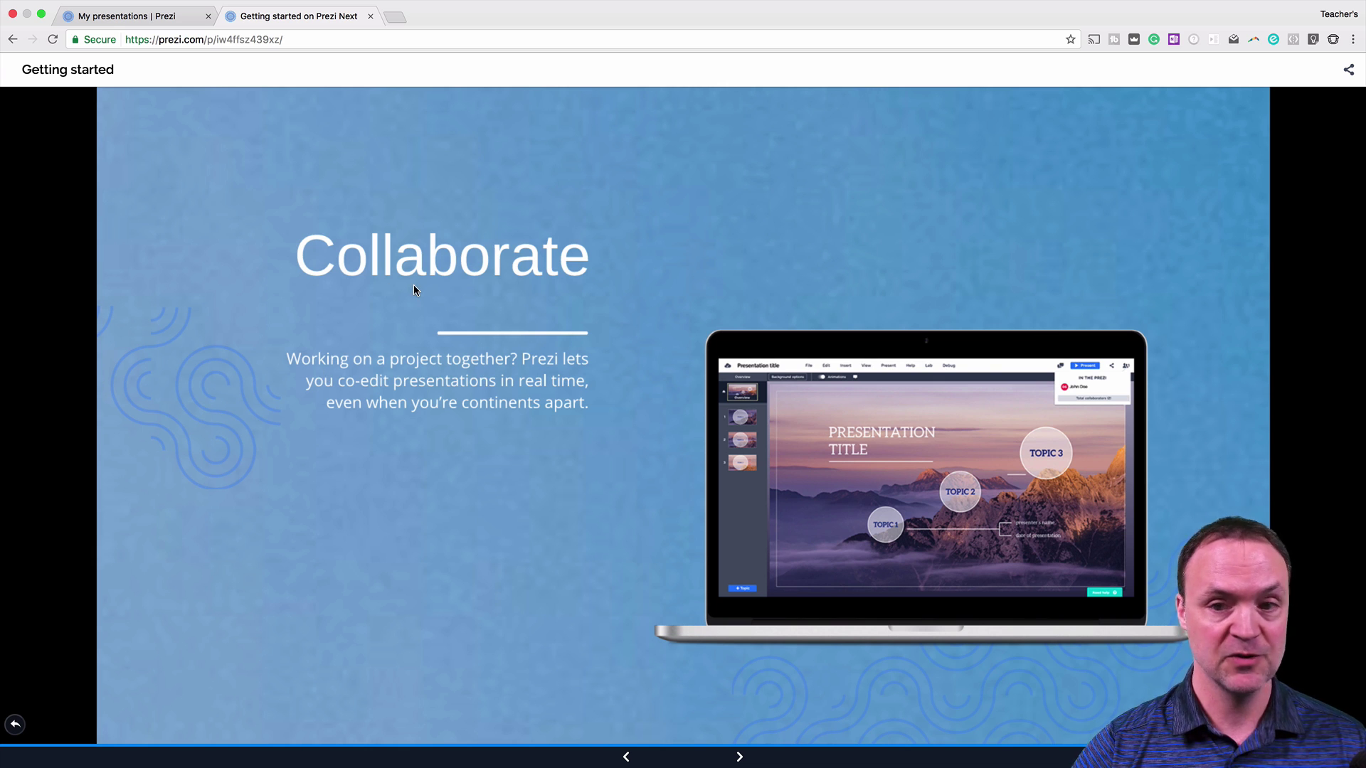
Close the presentation tab, then create a folder named 'Example' and delete it.
left_click(369, 15)
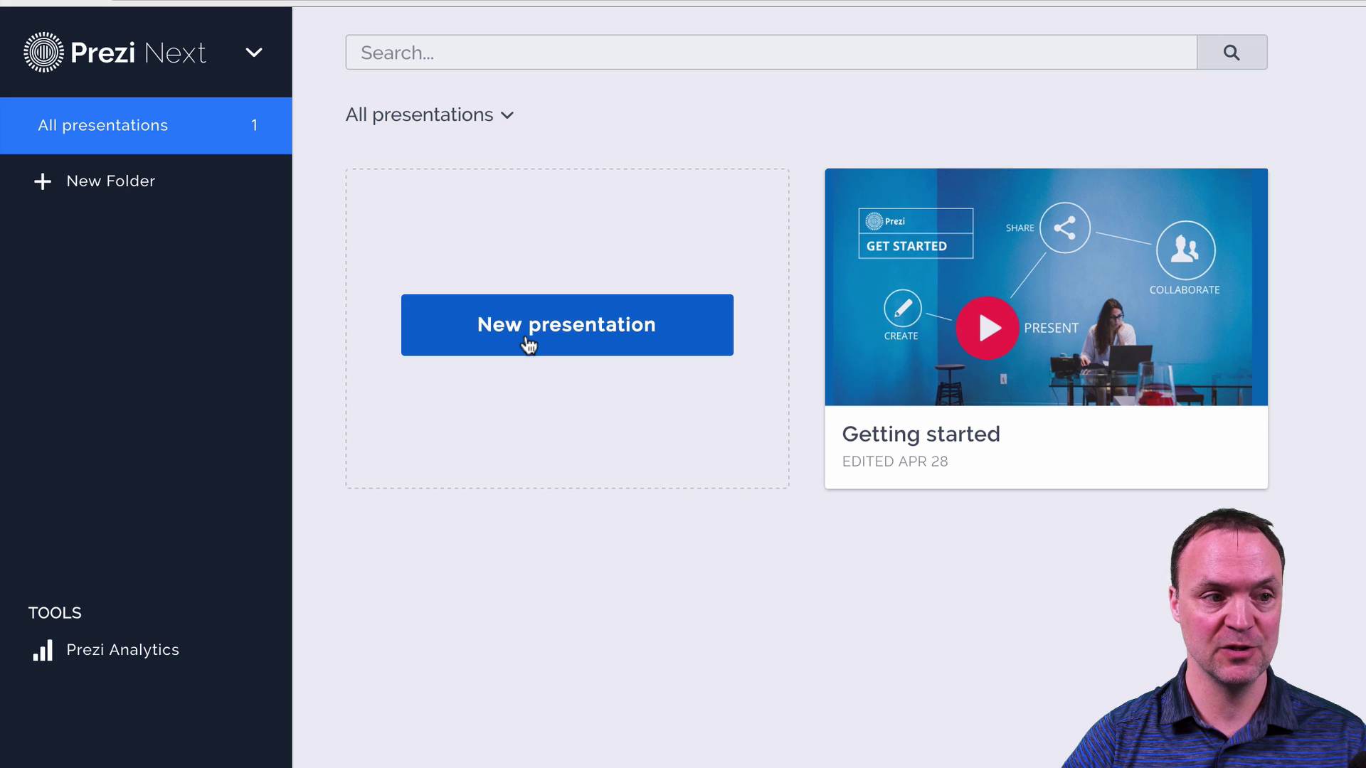
left_click(123, 189)
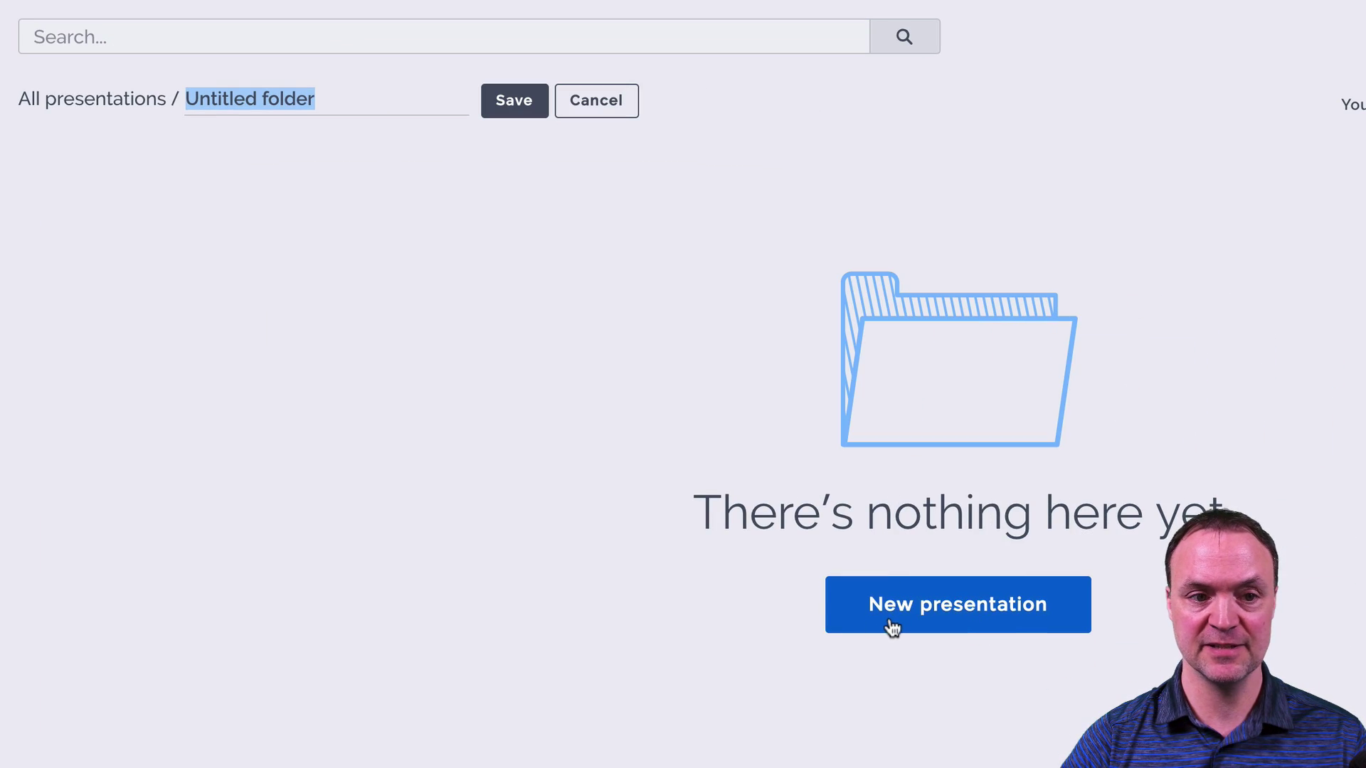
type("Ex")
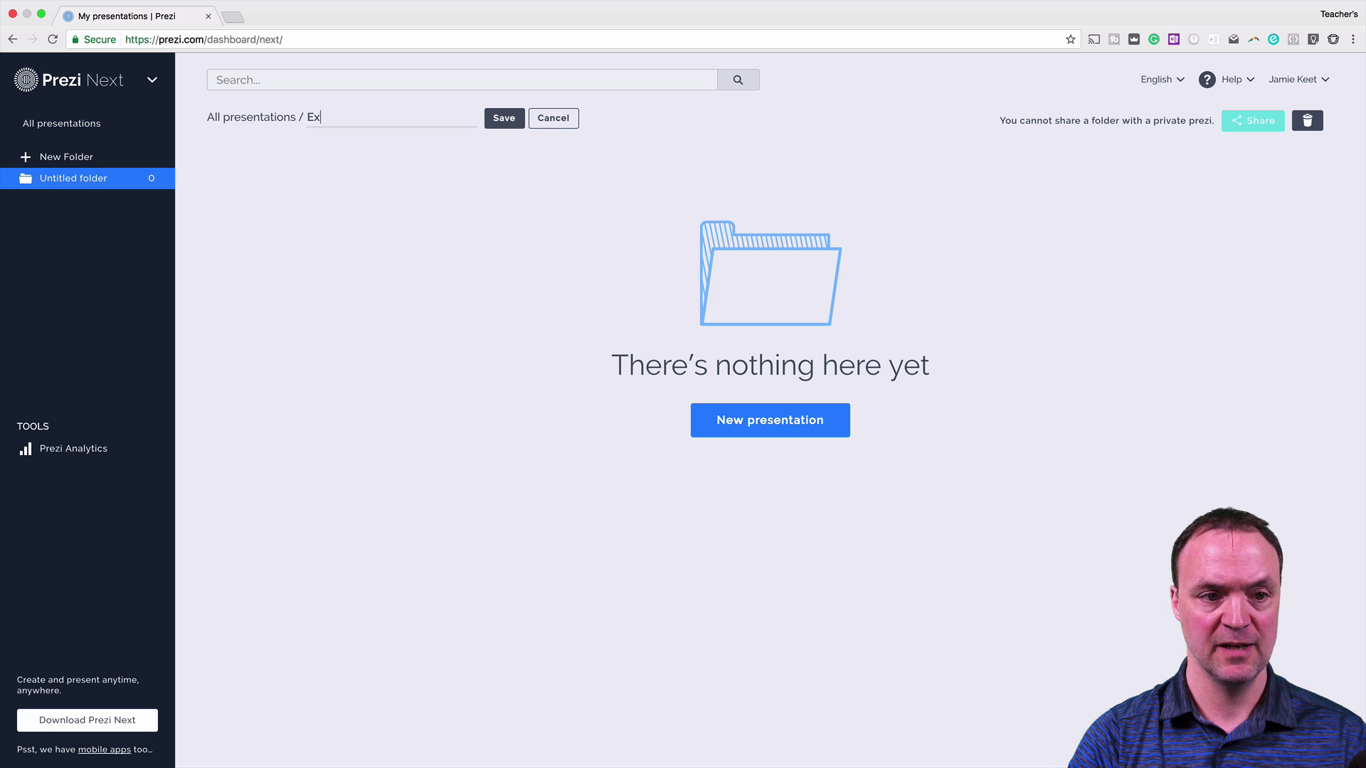
type("ample")
left_click(504, 117)
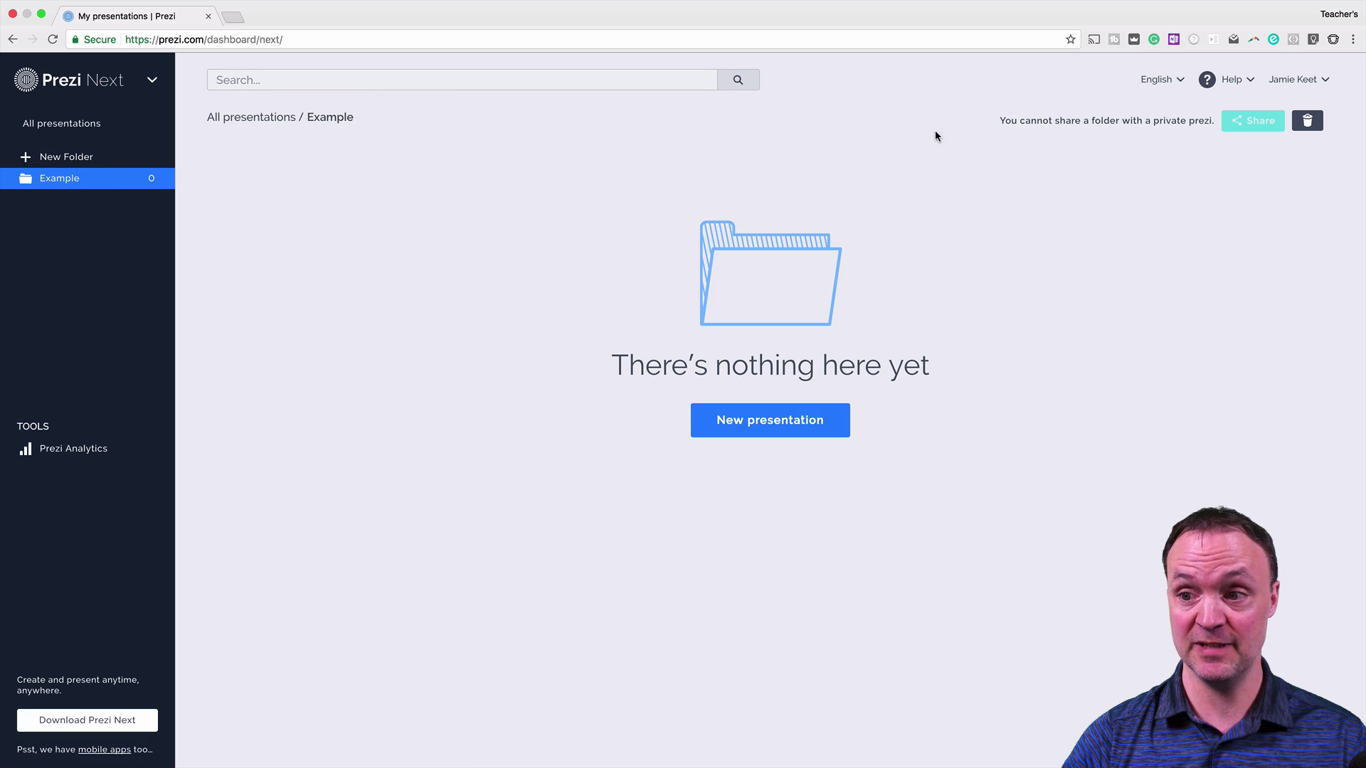
left_click(1309, 119)
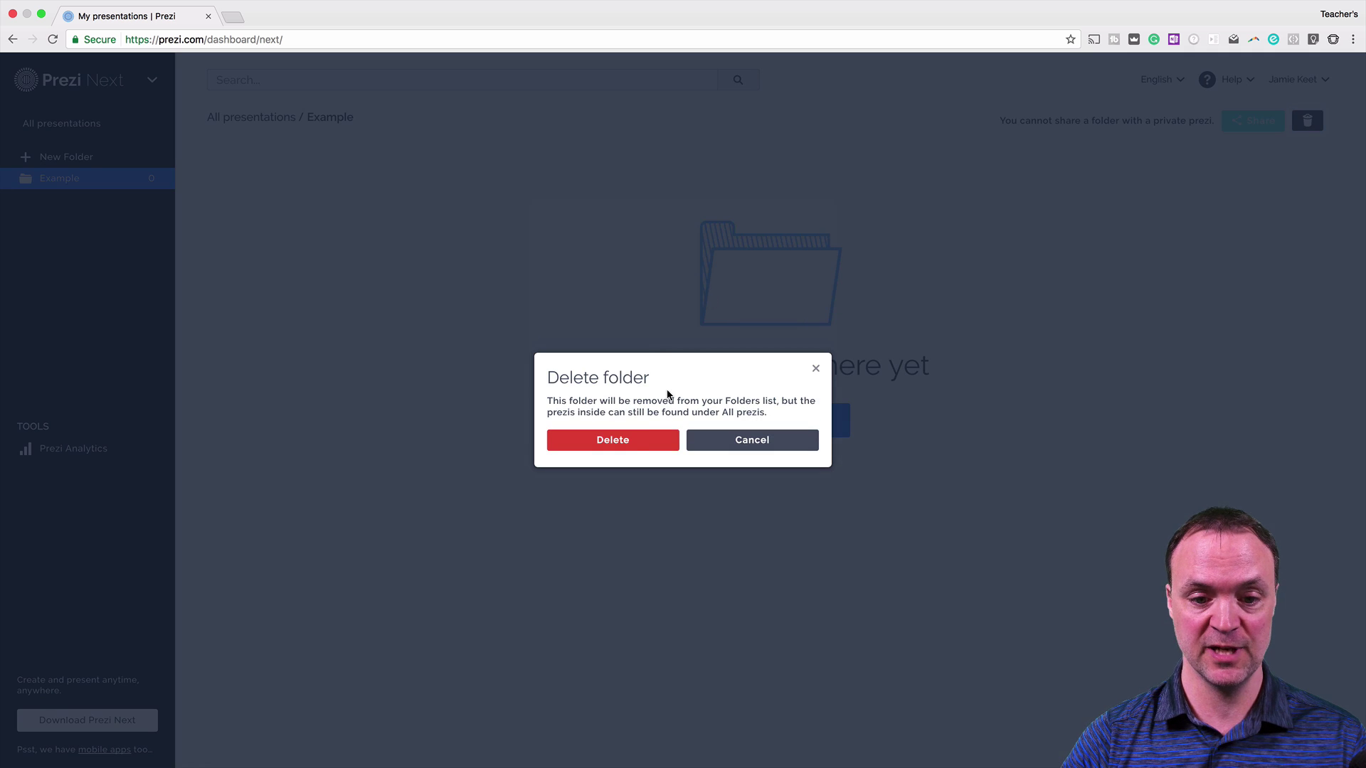
left_click(634, 444)
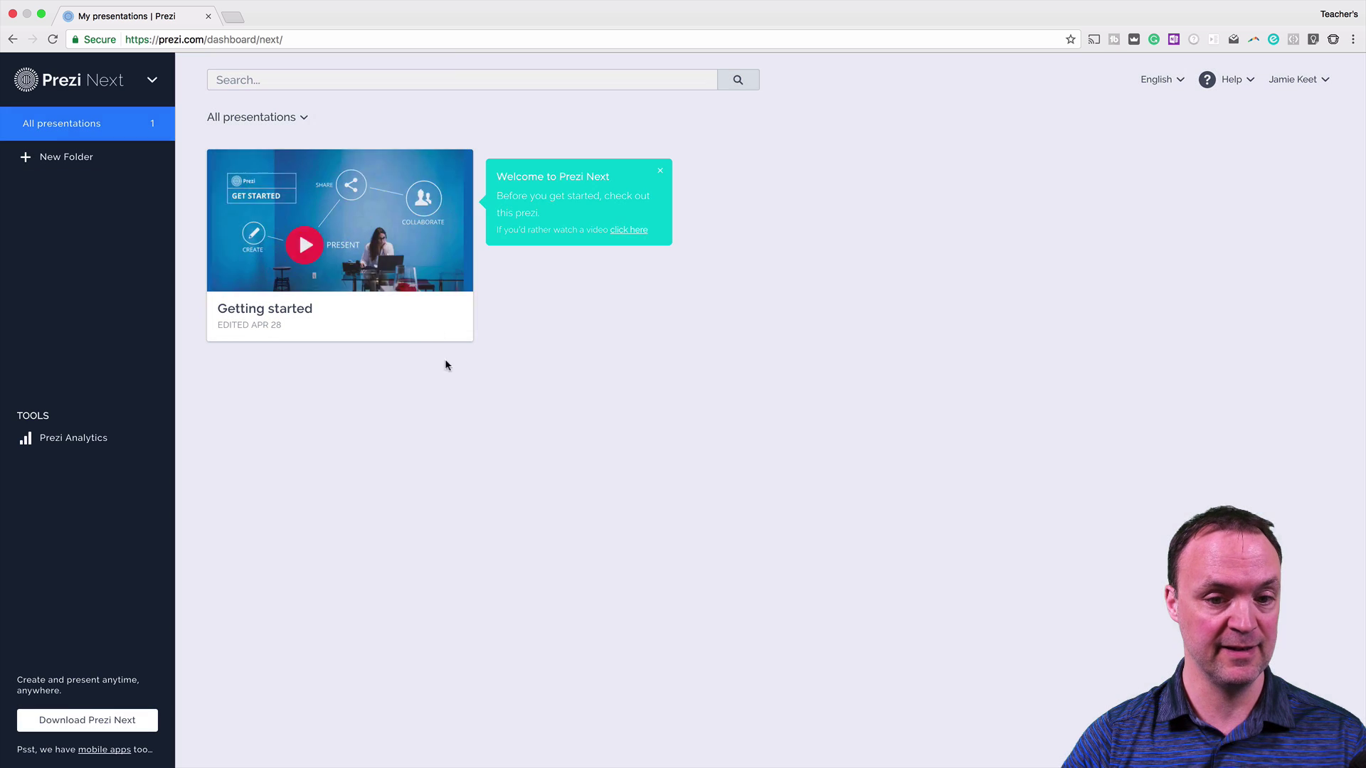
Start a new presentation, preview templates, and create it from Timeline Wind - Blue.
left_click(54, 39)
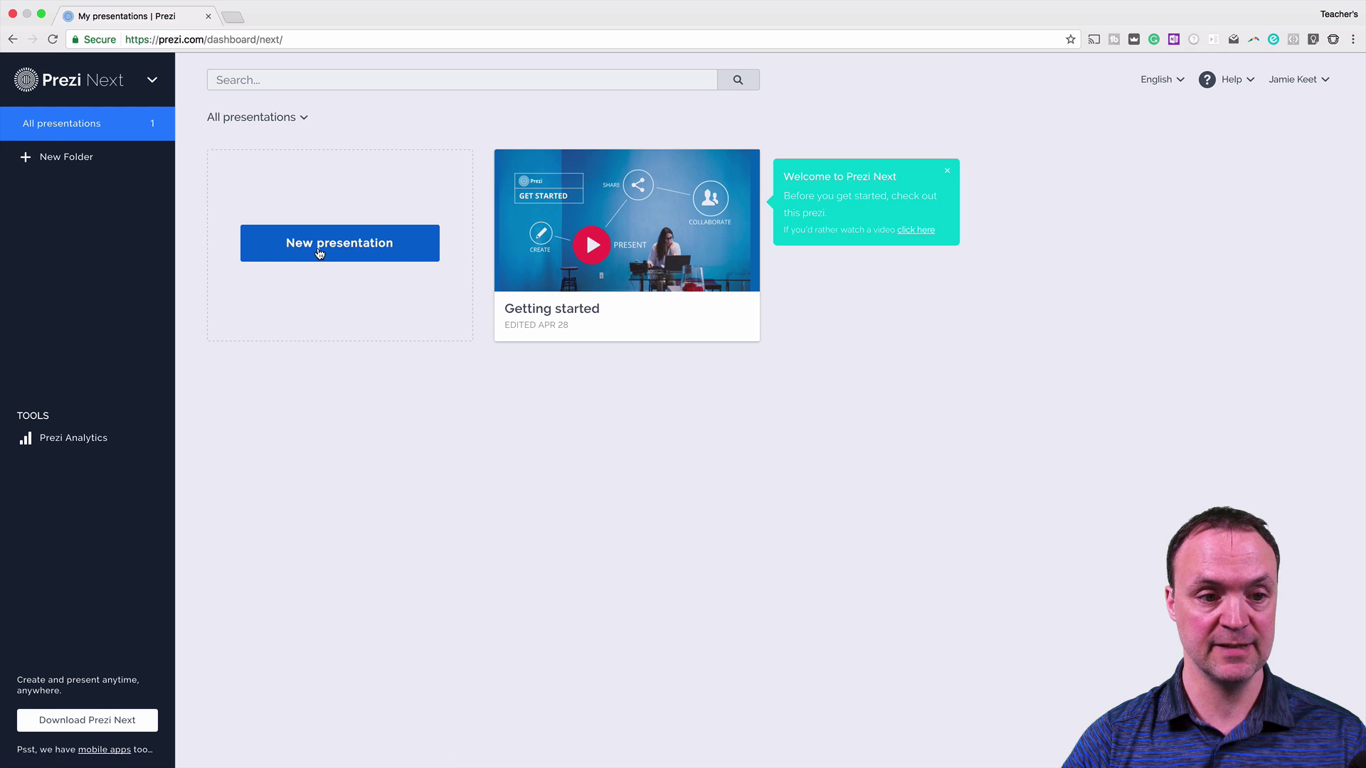
left_click(314, 250)
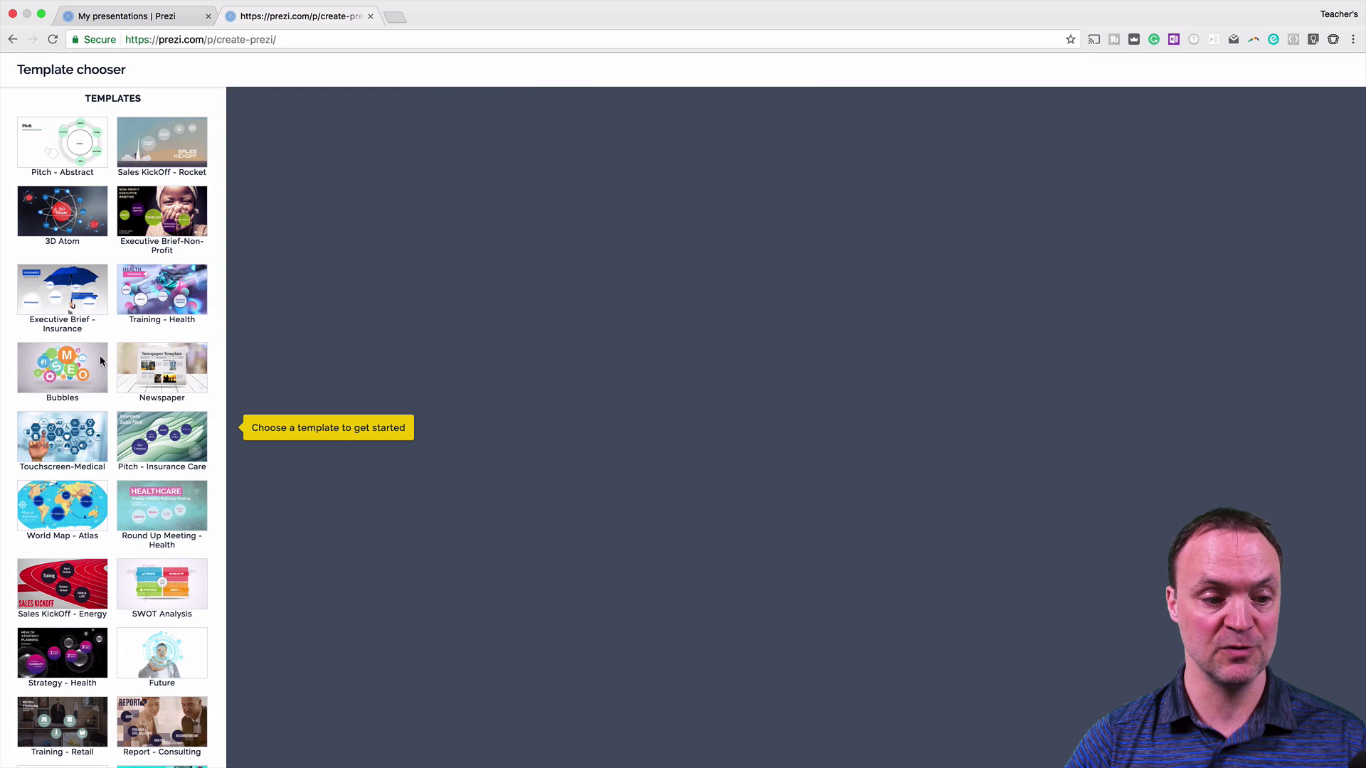
left_click(189, 297)
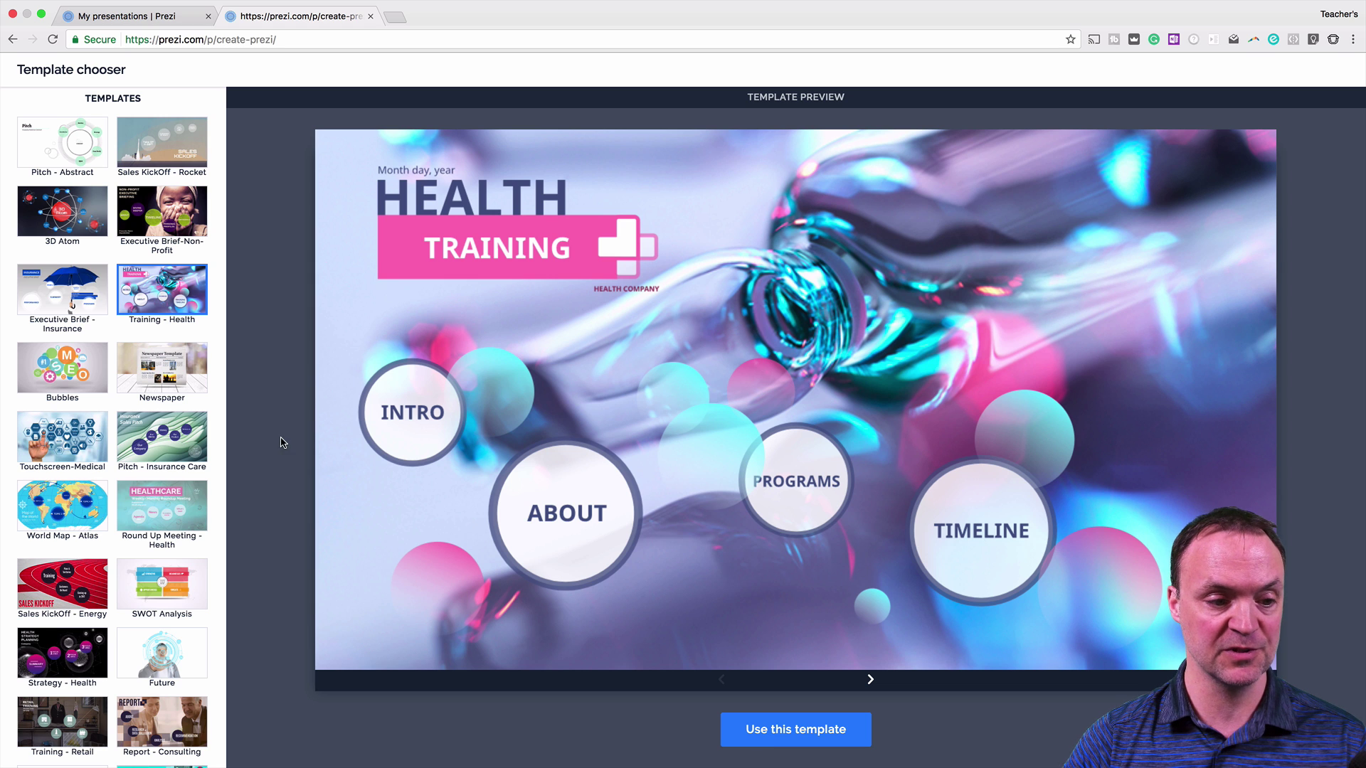
left_click(70, 594)
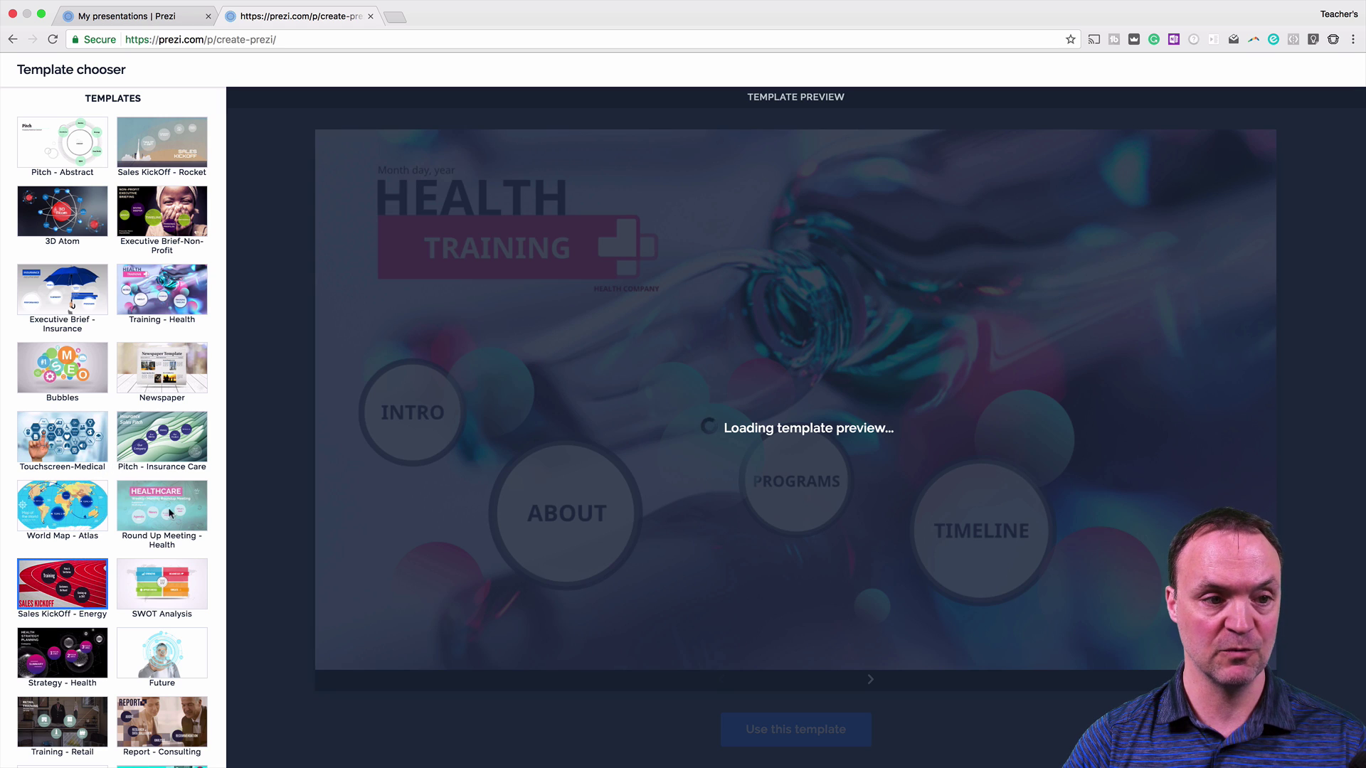
scroll(152, 492, "down", 5)
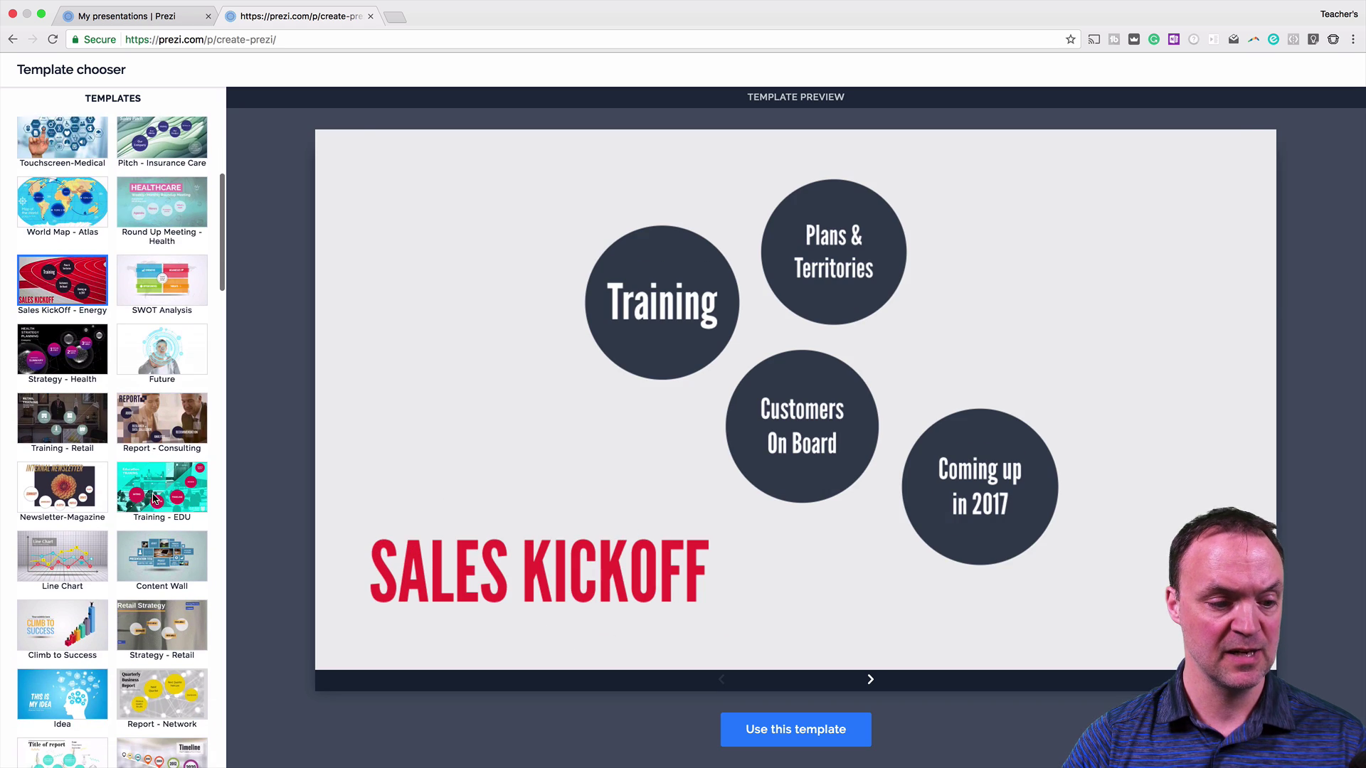
scroll(153, 493, "down", 9)
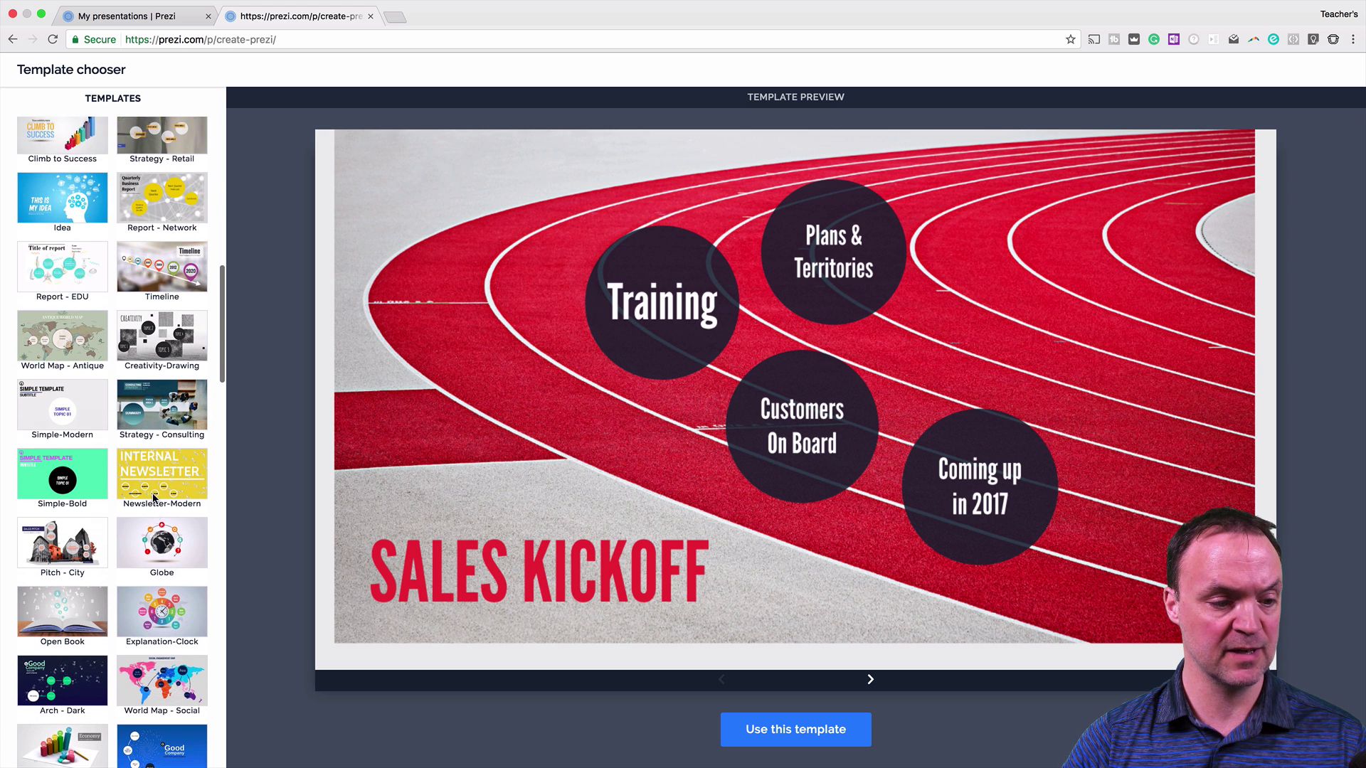
scroll(170, 566, "down", 8)
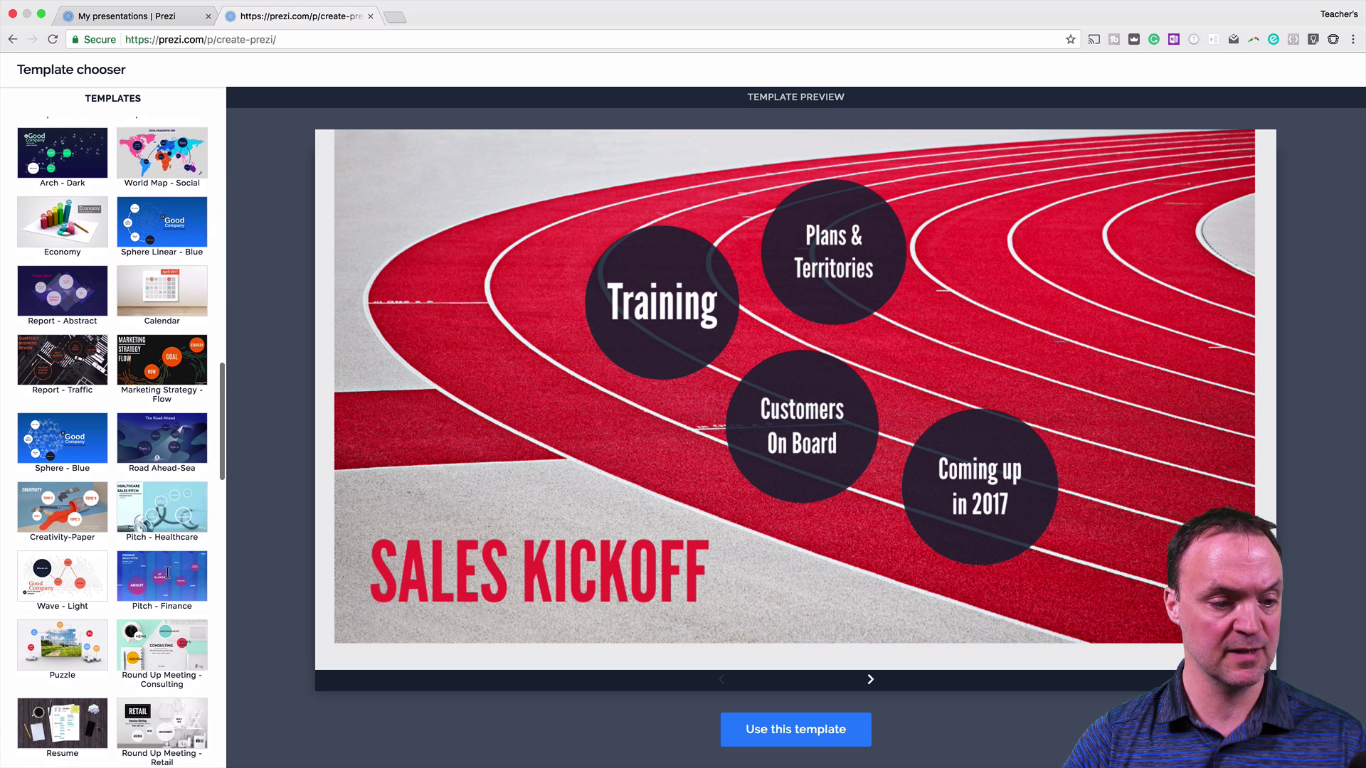
scroll(151, 656, "down", 2)
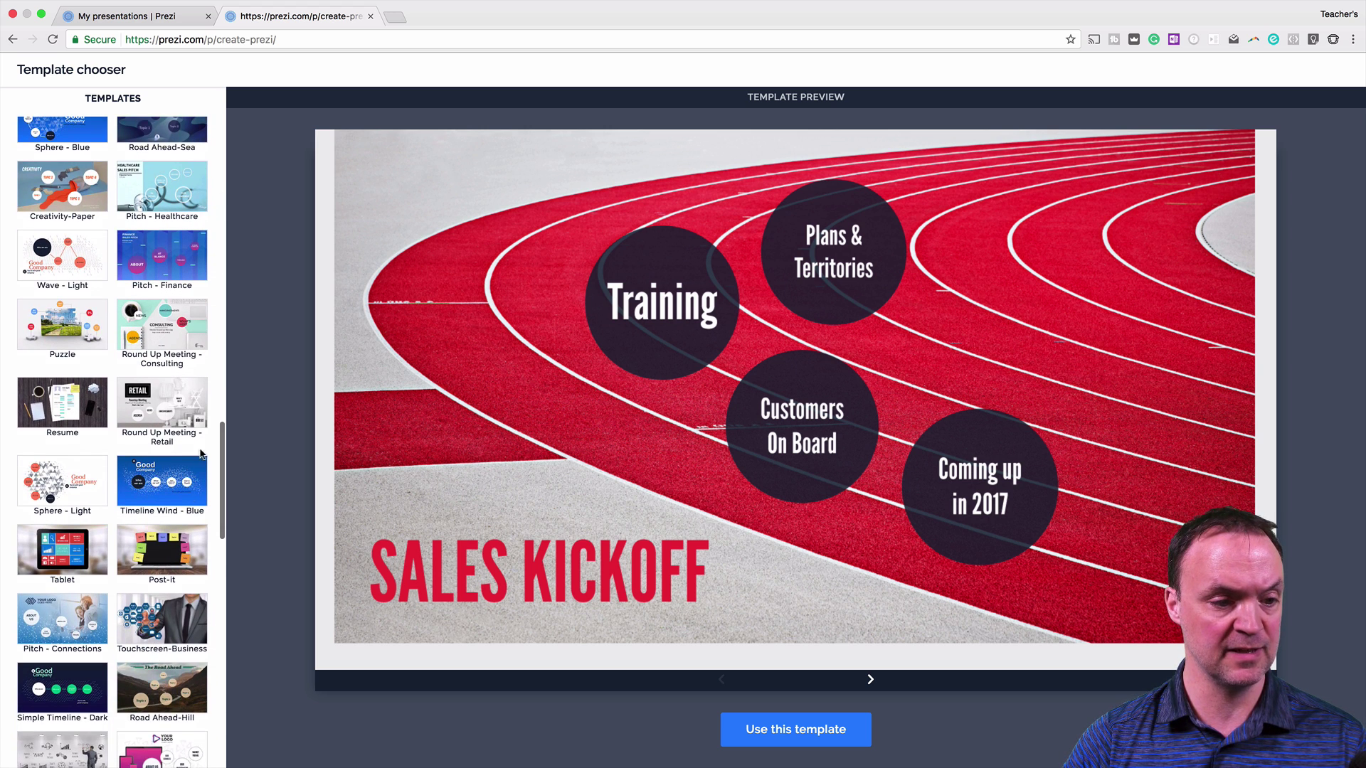
left_click(174, 476)
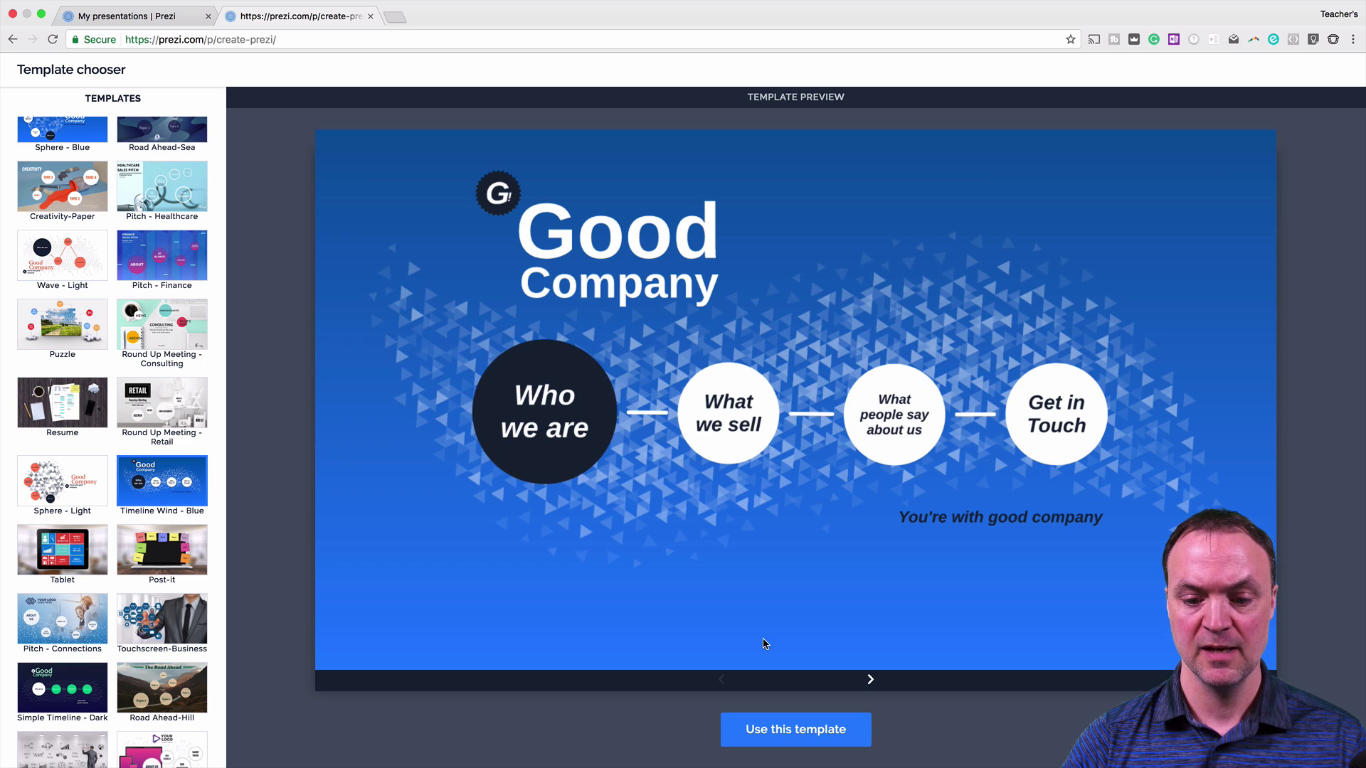
left_click(791, 740)
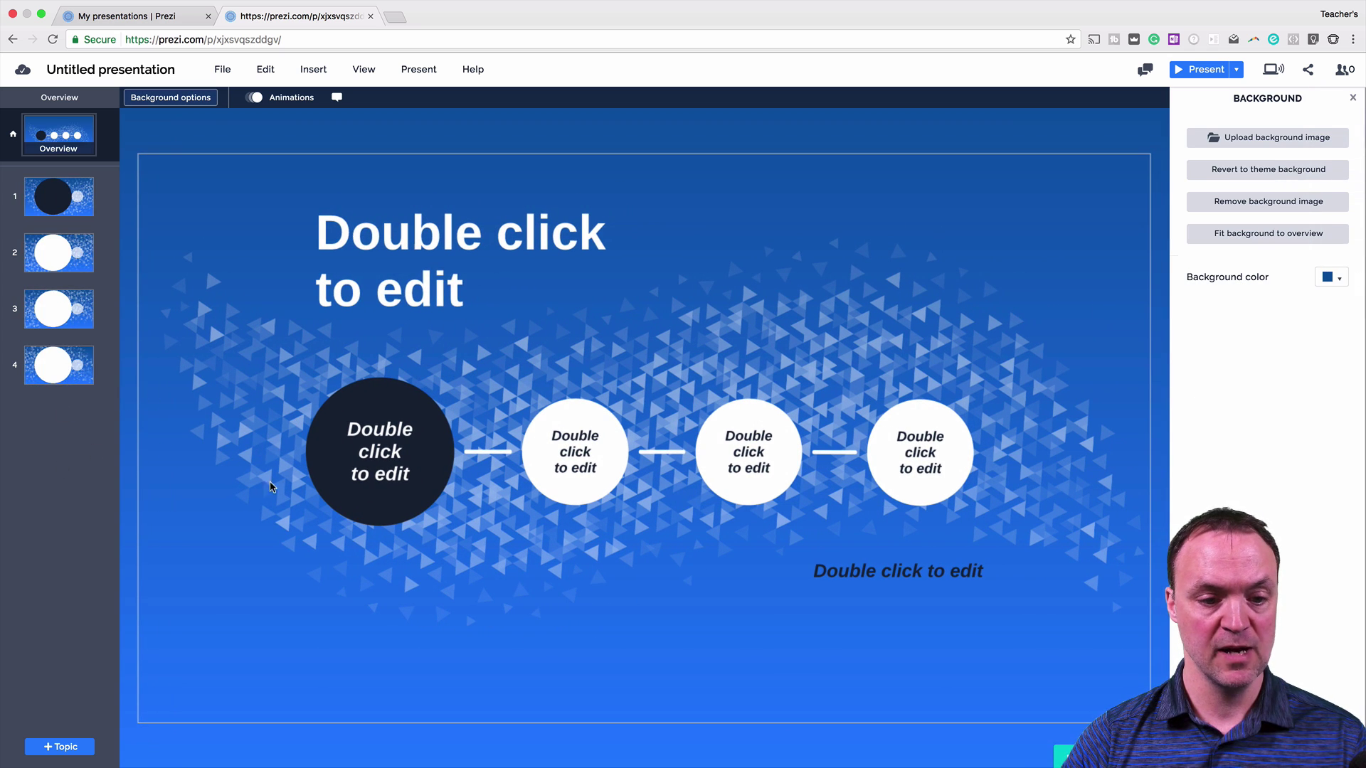
Zoom into the first and second topics and a subtopic, returning to the overview between.
left_click(62, 197)
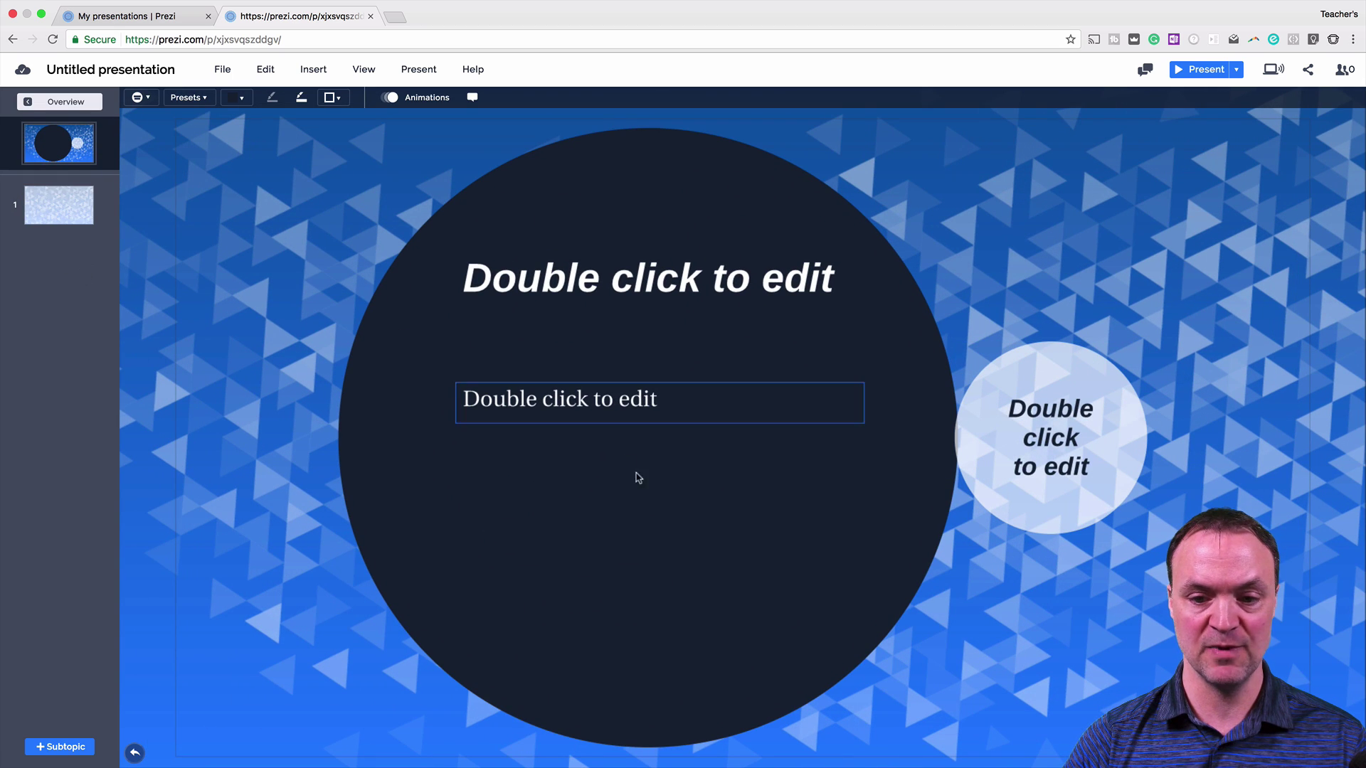
left_click(71, 104)
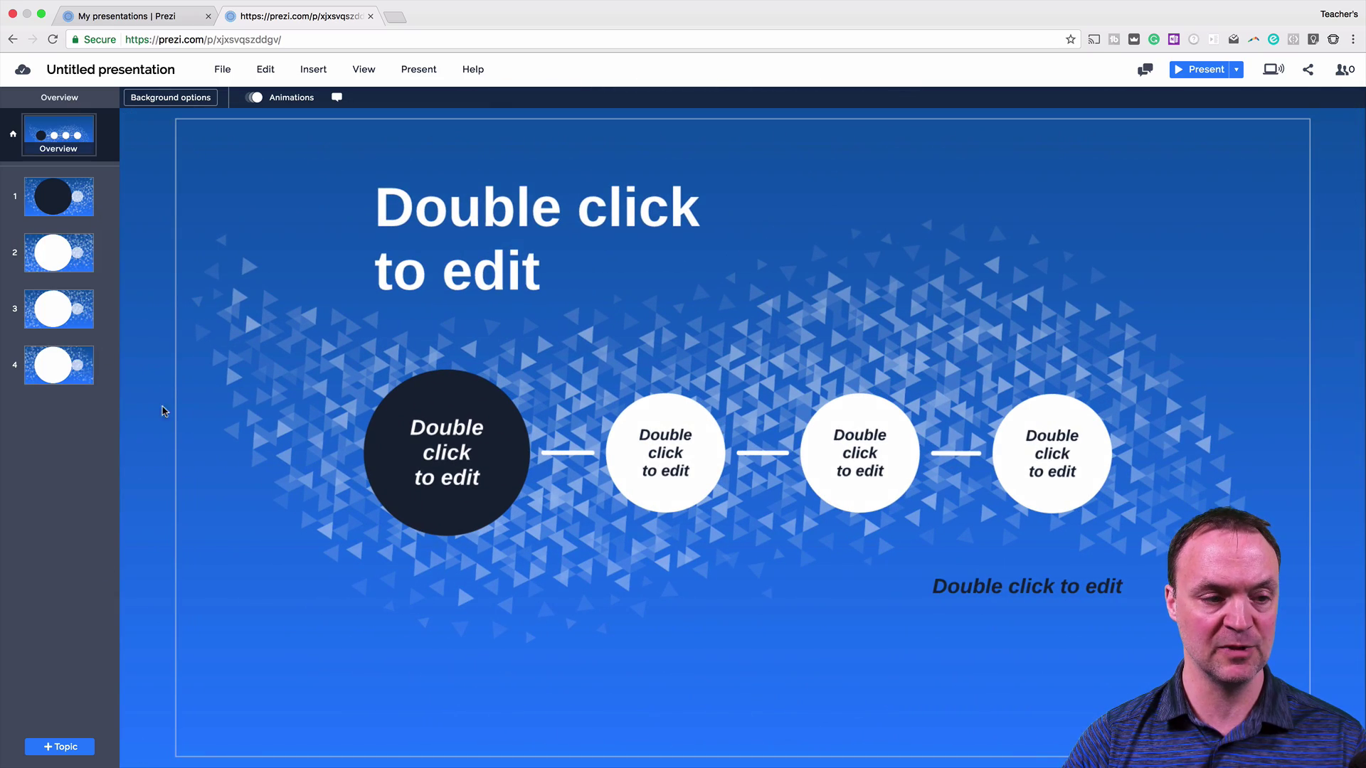
left_click(50, 254)
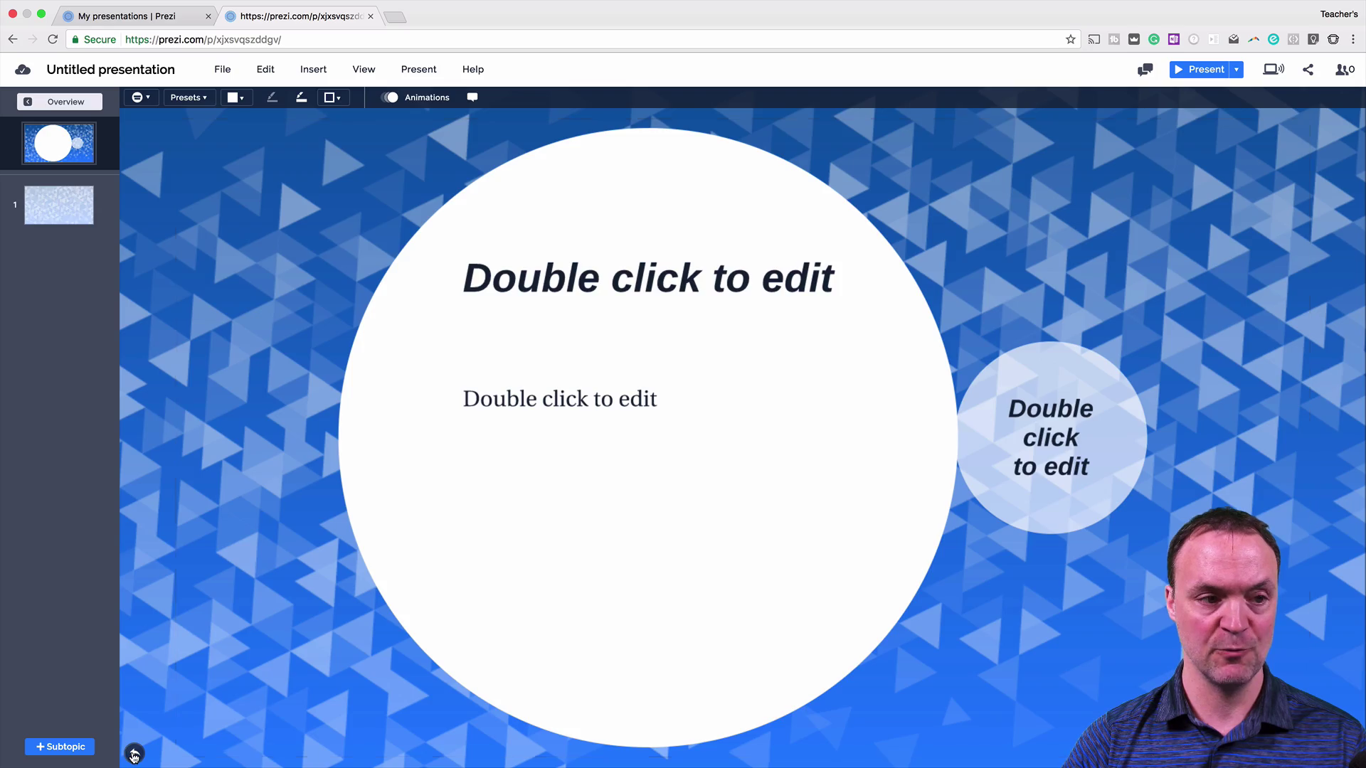
left_click(134, 754)
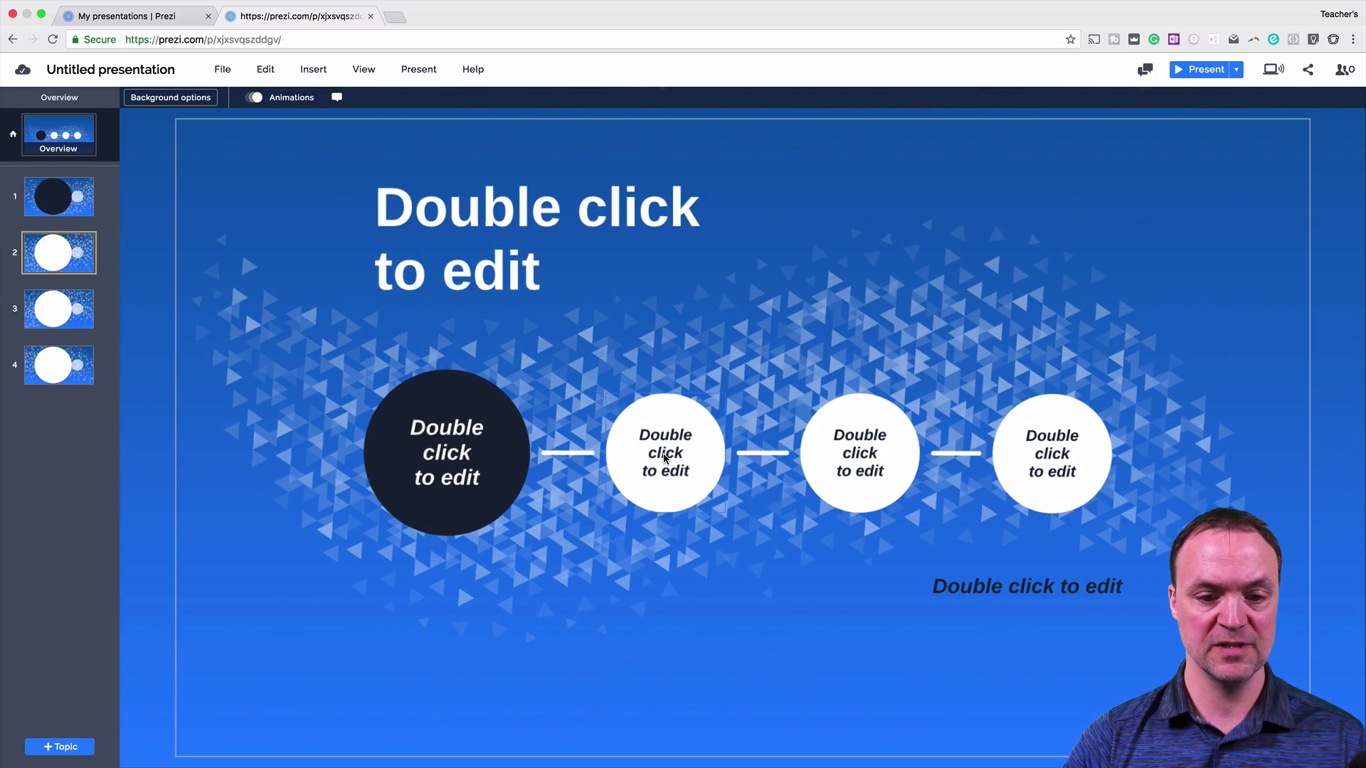
left_click(663, 459)
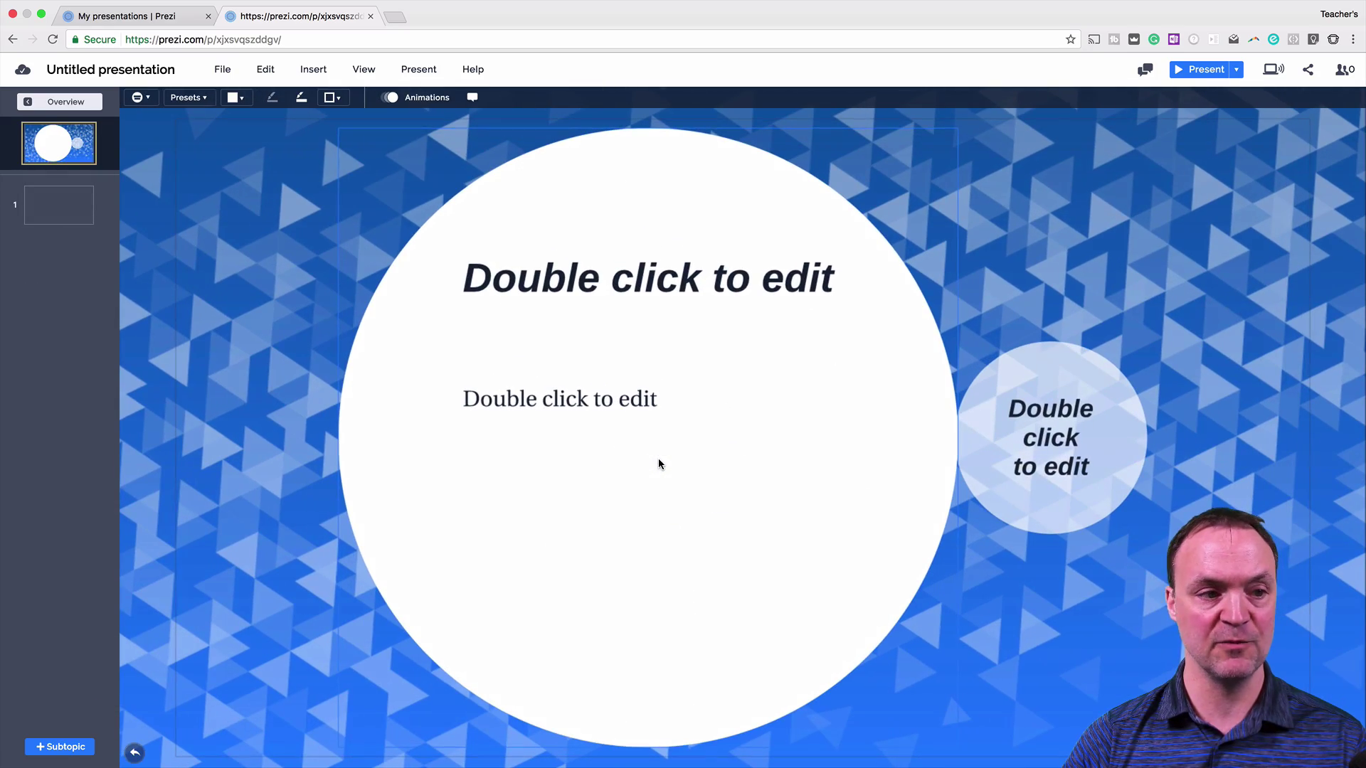
left_click(1005, 509)
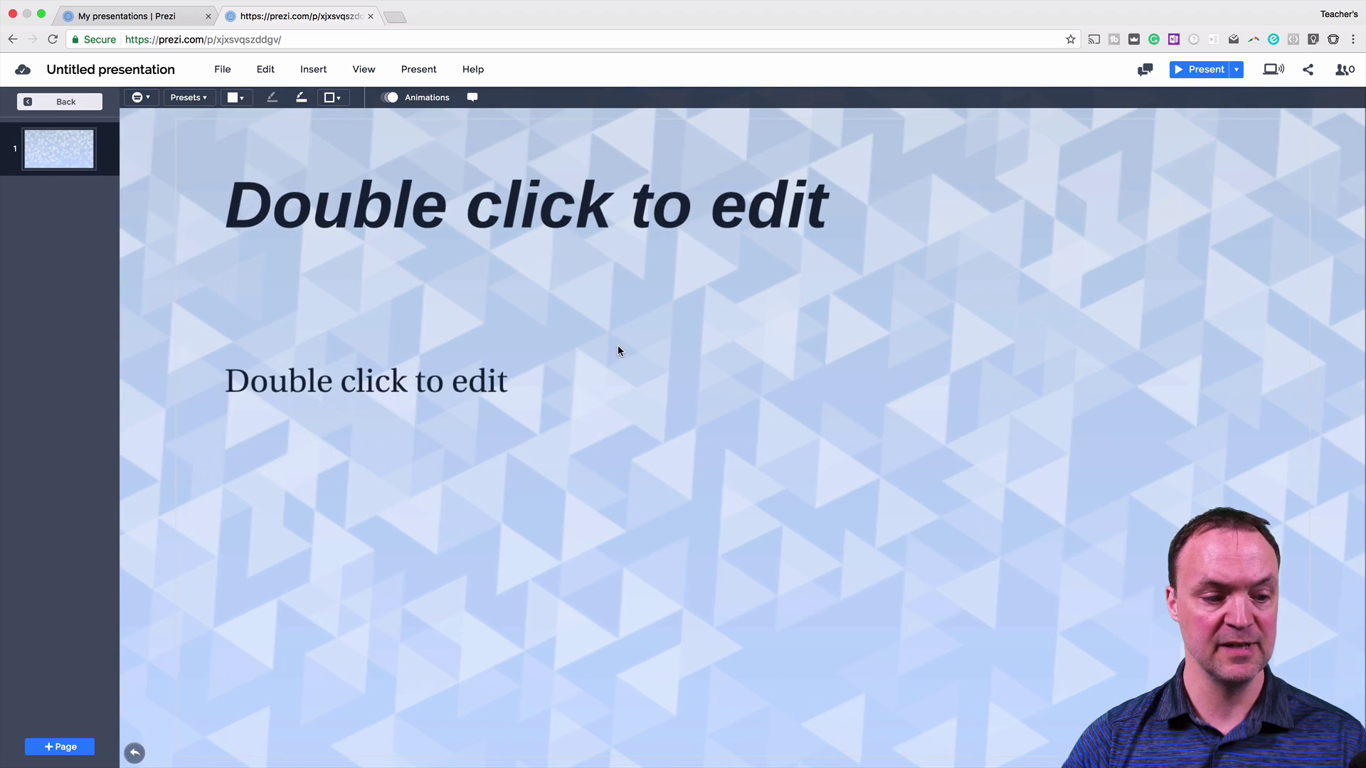
left_click(52, 103)
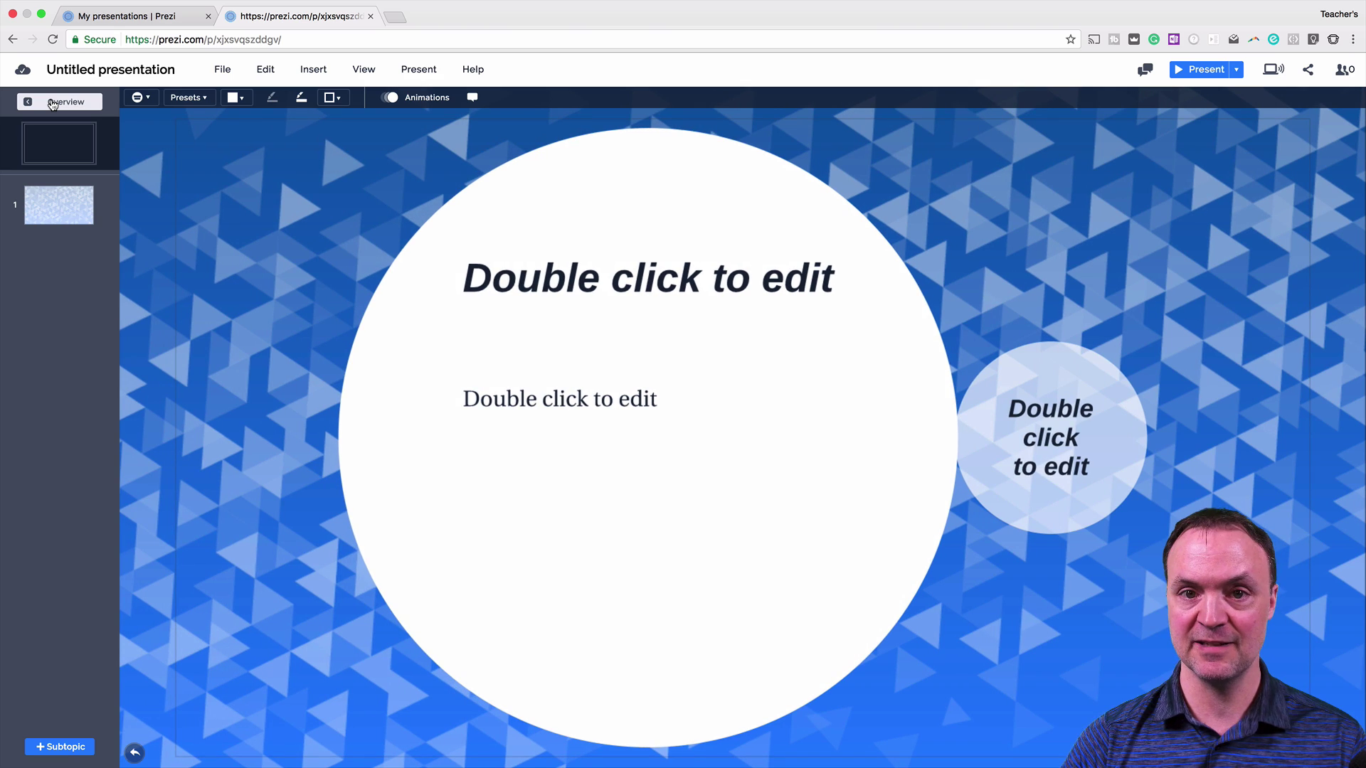
From the overview, add a fifth Planet-type topic to the path.
left_click(52, 103)
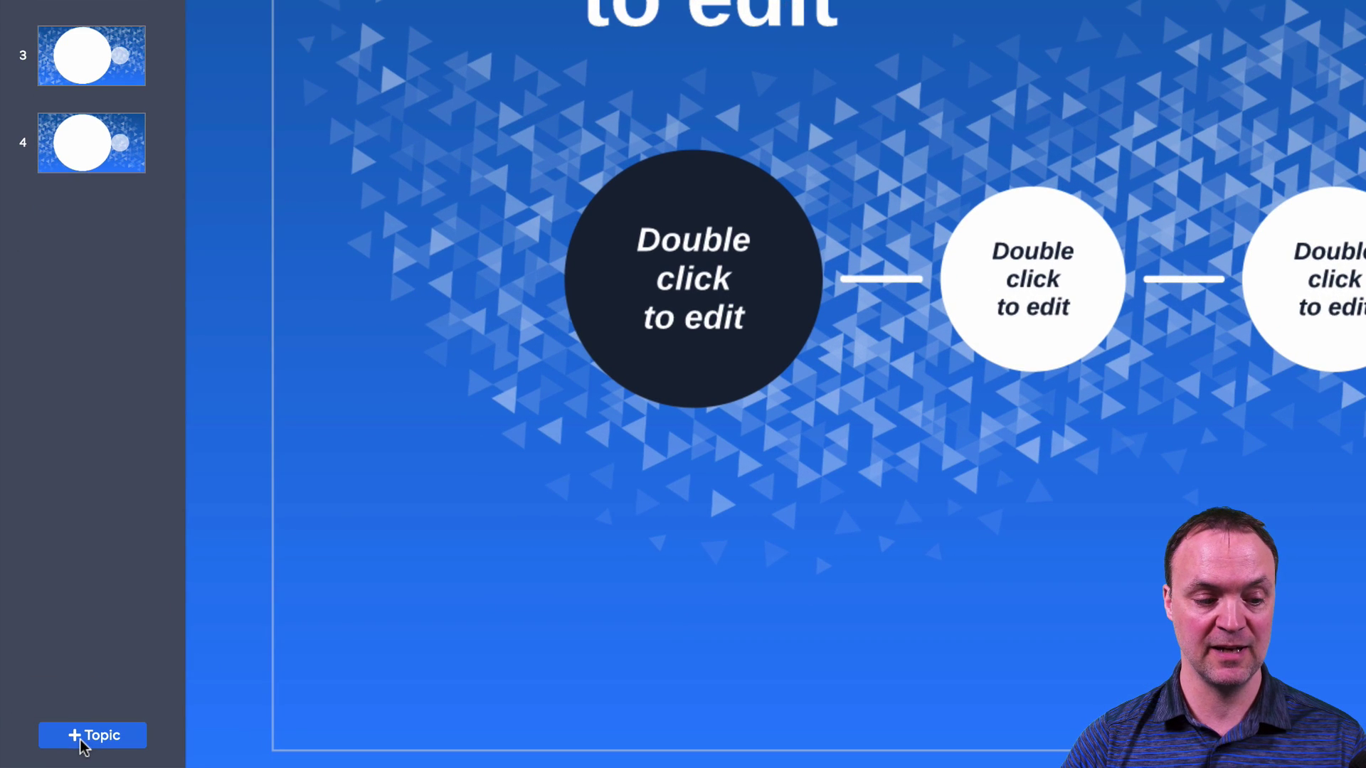
left_click(83, 740)
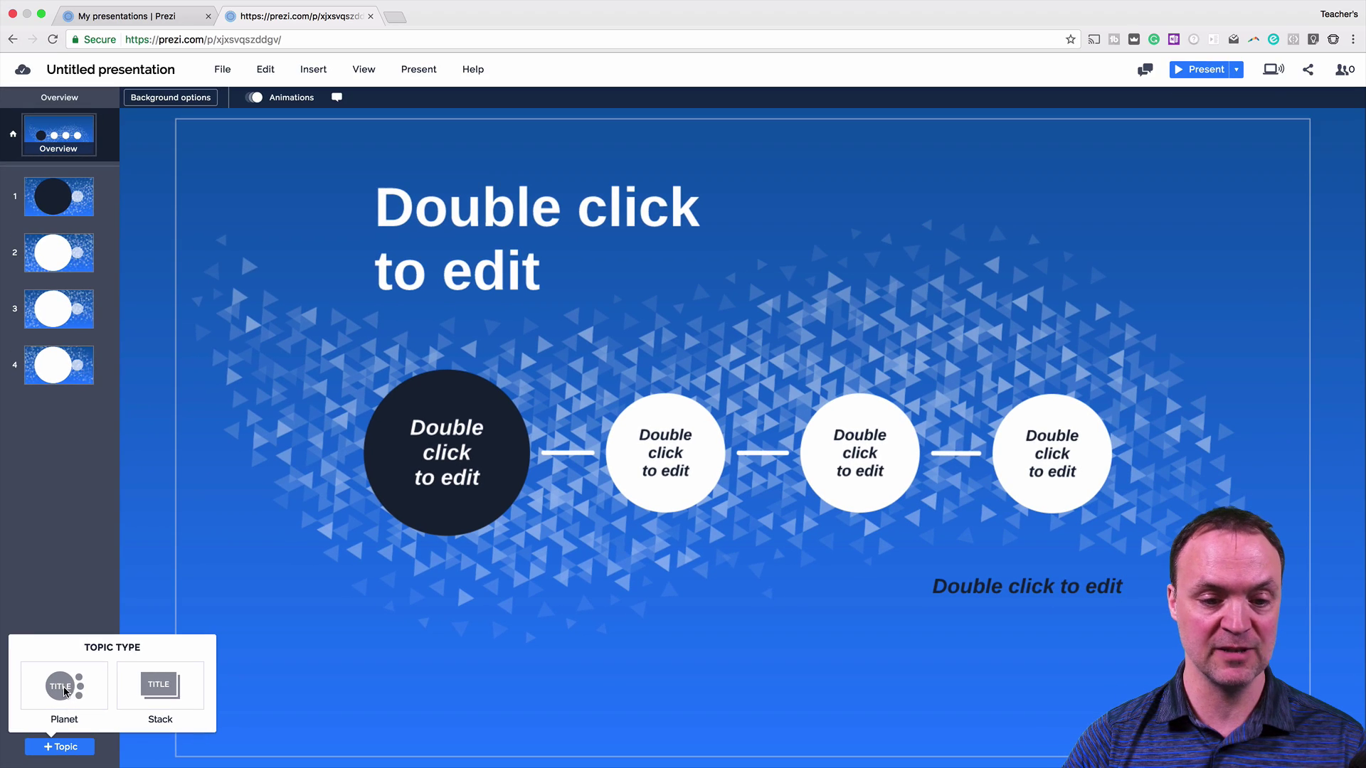
left_click(65, 689)
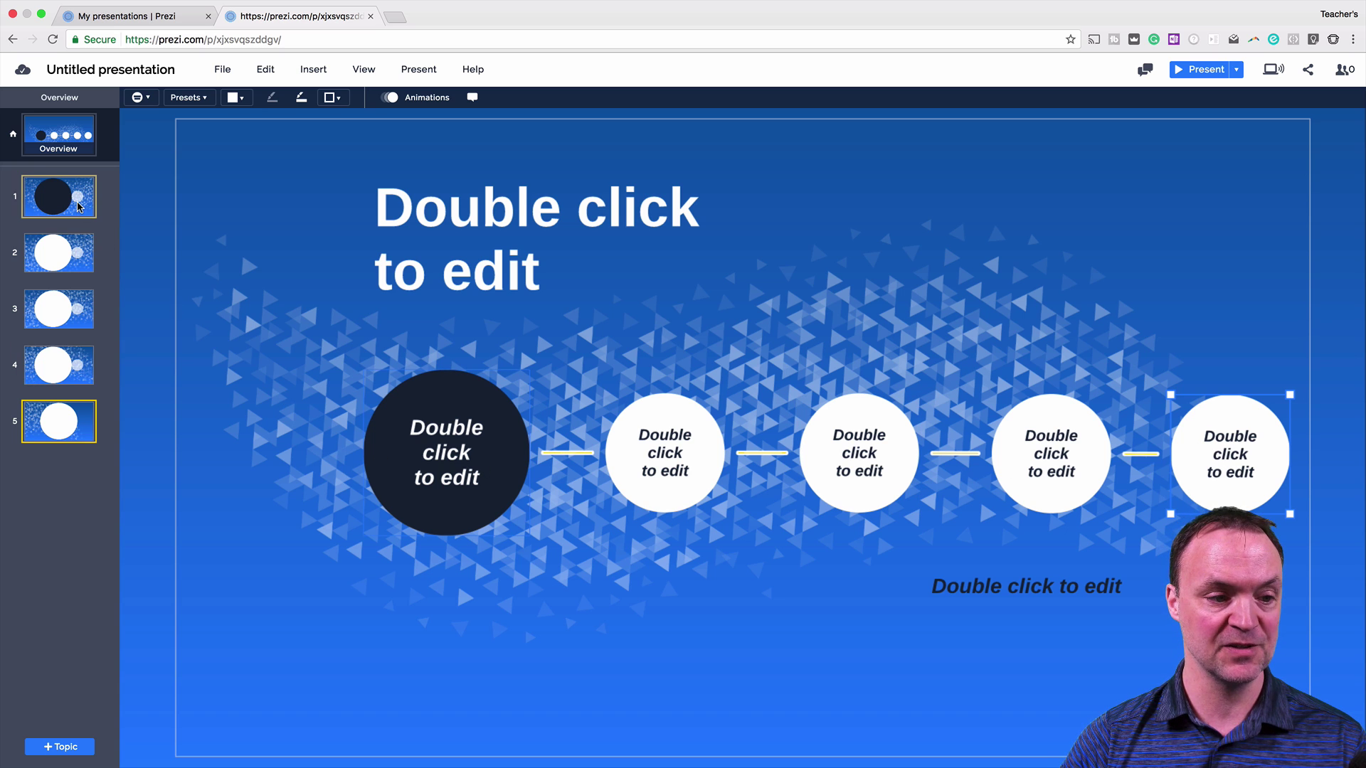
Add a Planet subtopic inside the fifth topic, then return to the overview.
left_click(1197, 451)
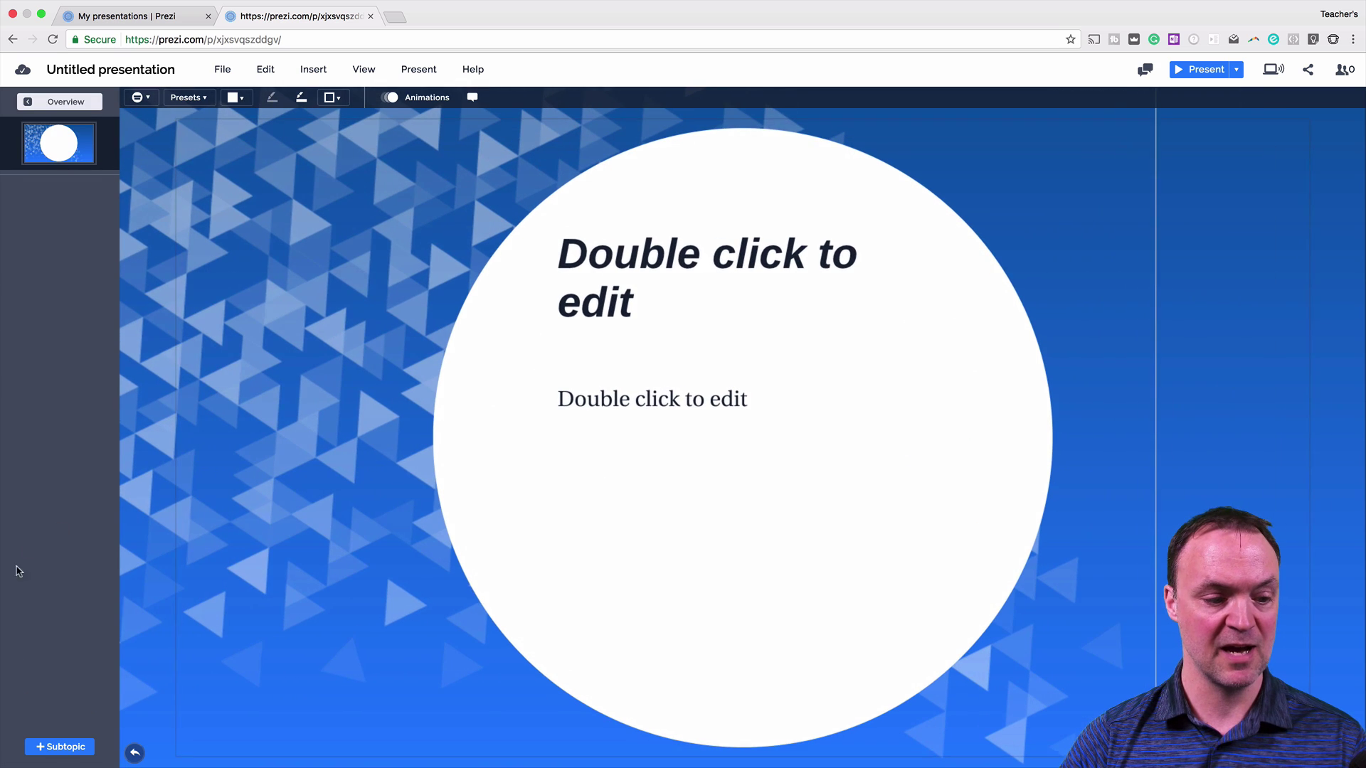
left_click(50, 747)
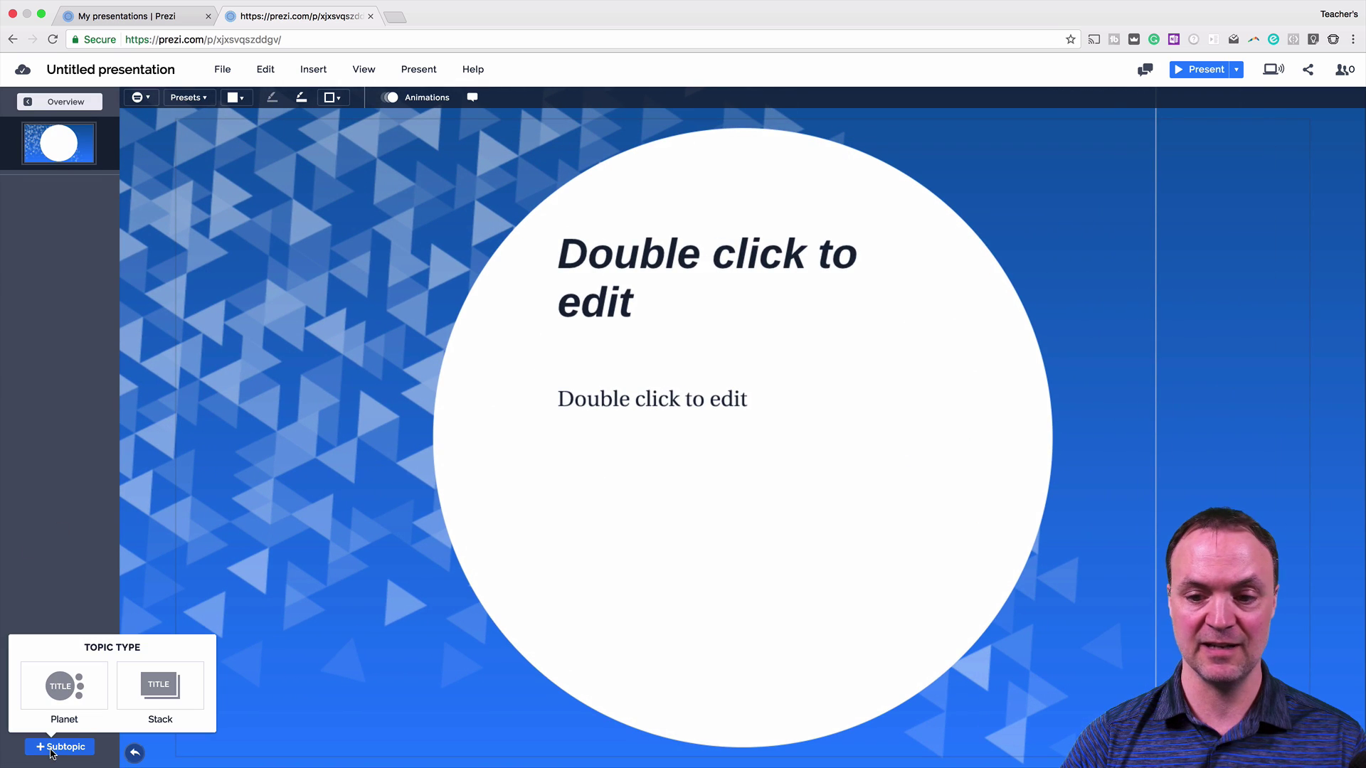
left_click(67, 688)
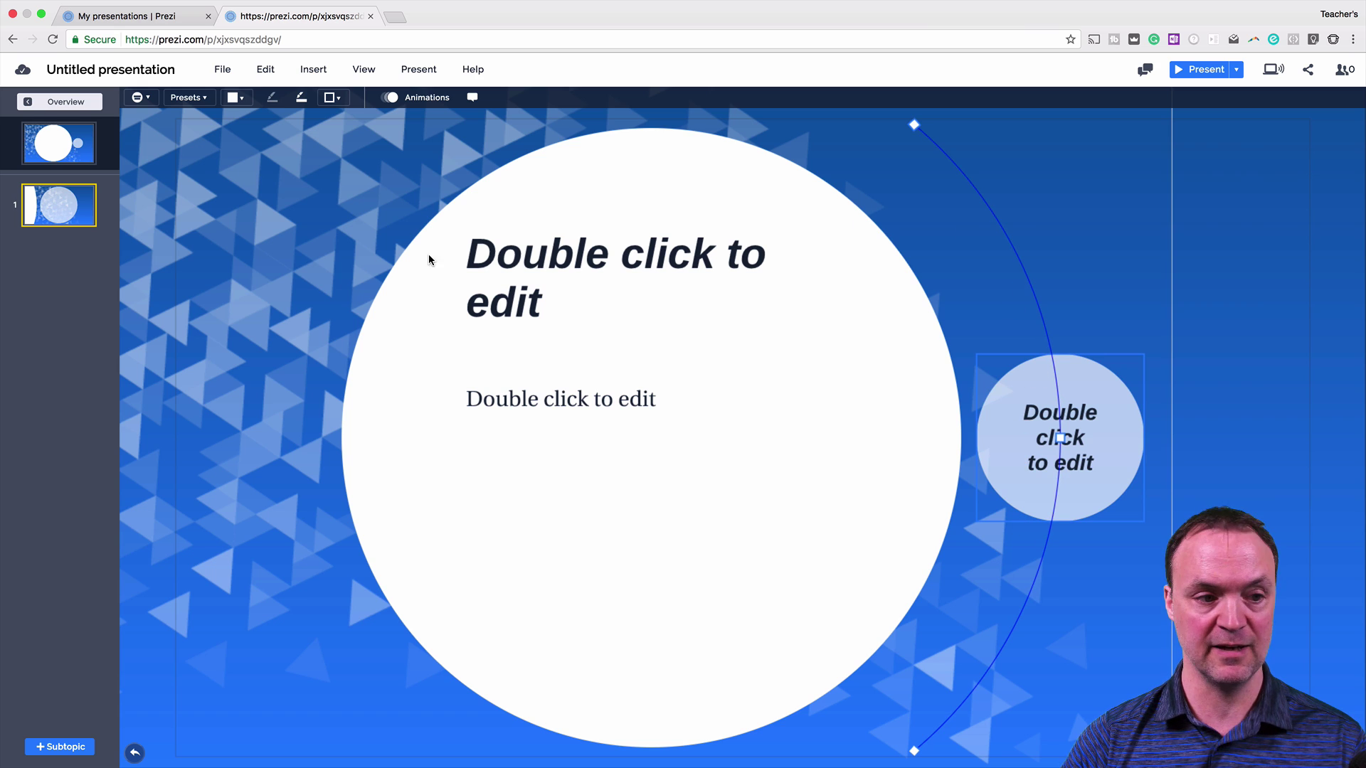
left_click(71, 102)
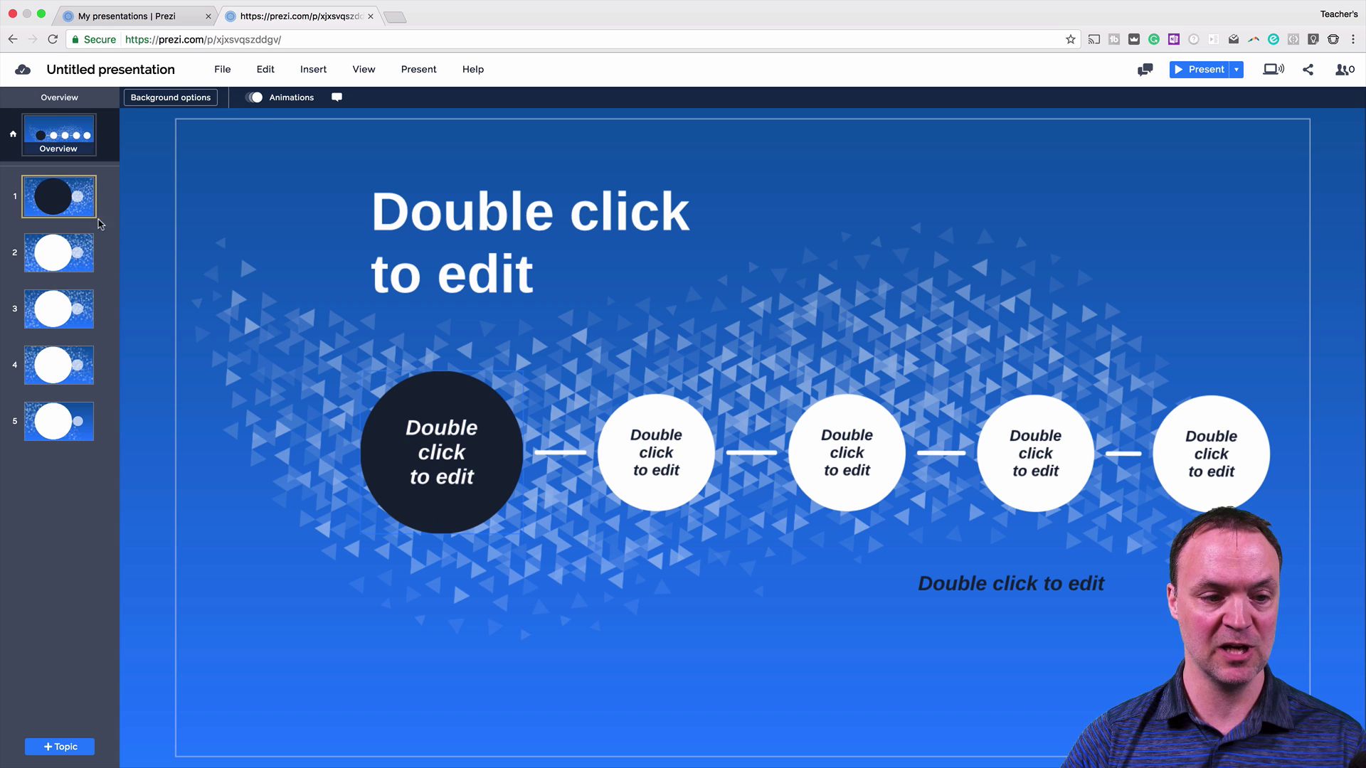
Add a sixth Stack-type topic and give it three pages.
left_click(65, 744)
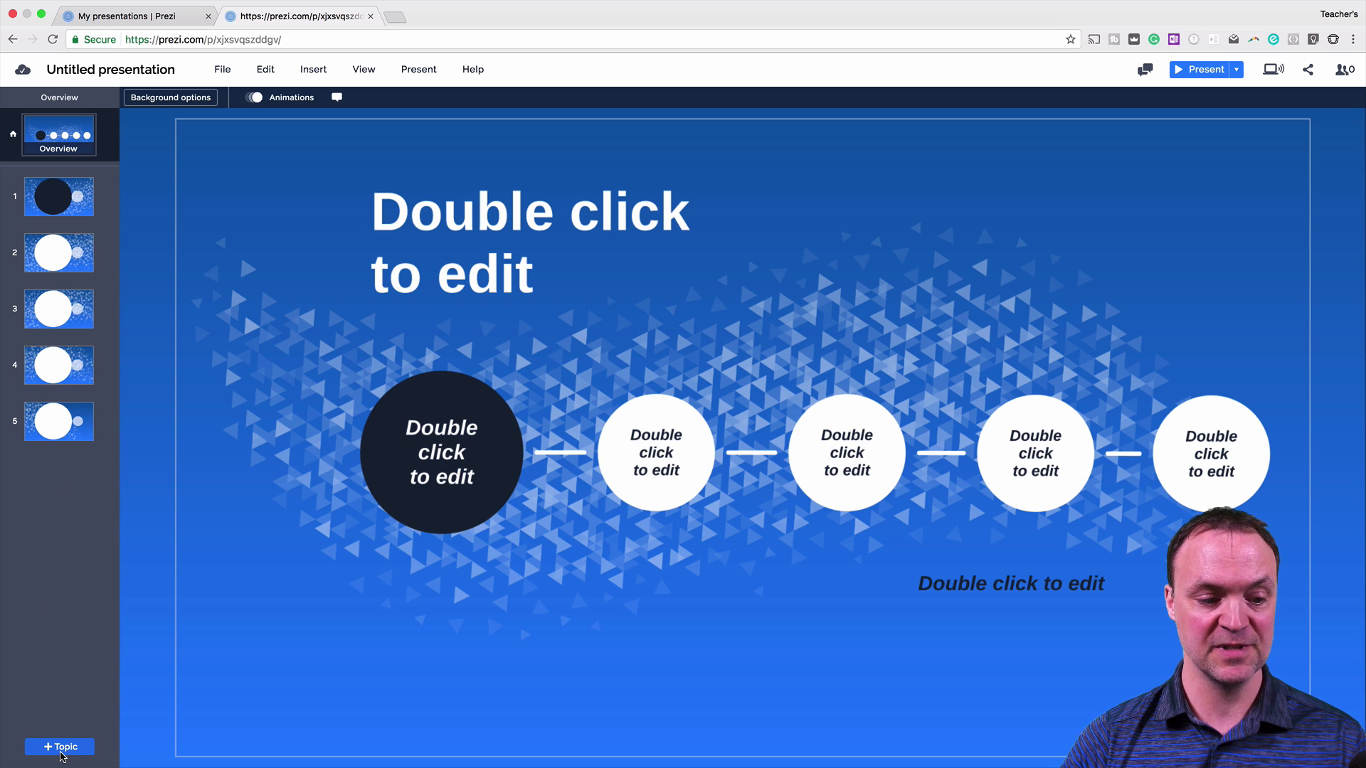
left_click(165, 698)
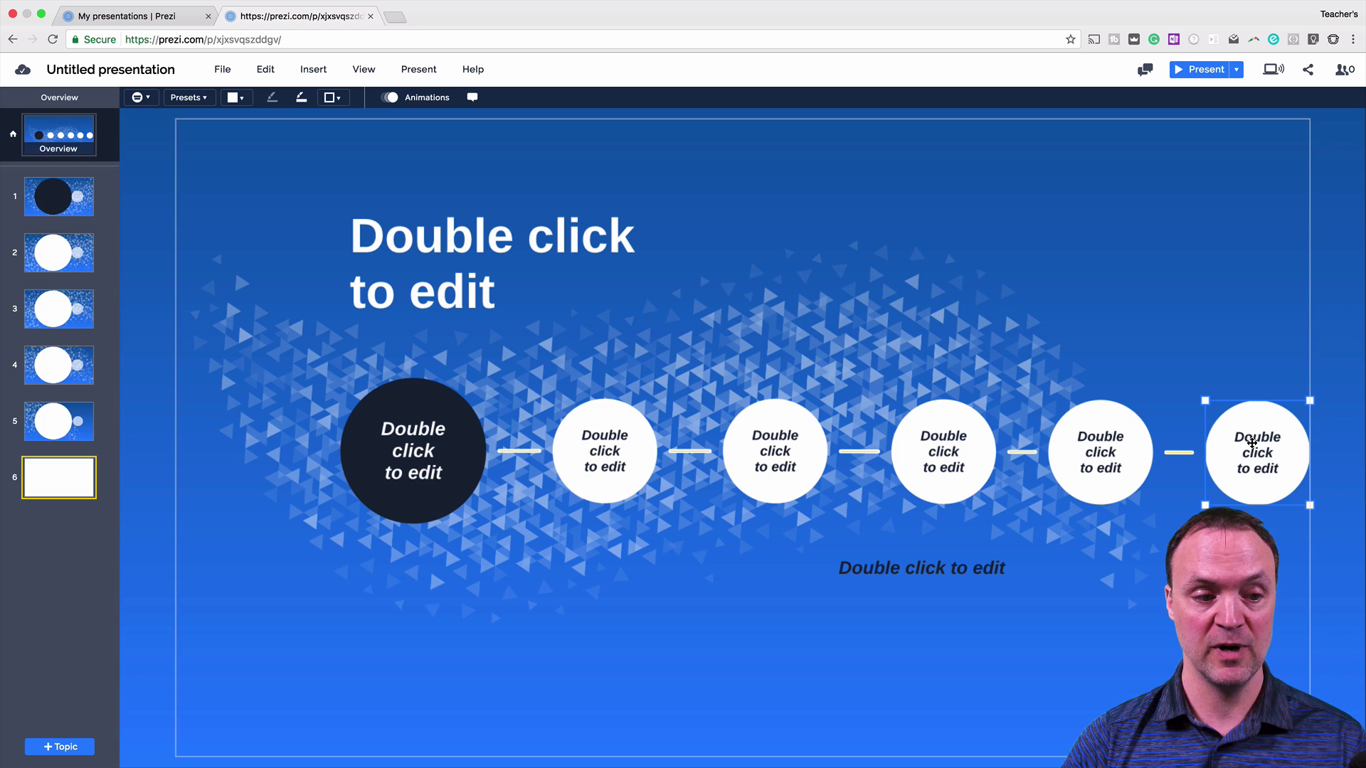
left_click(1251, 442)
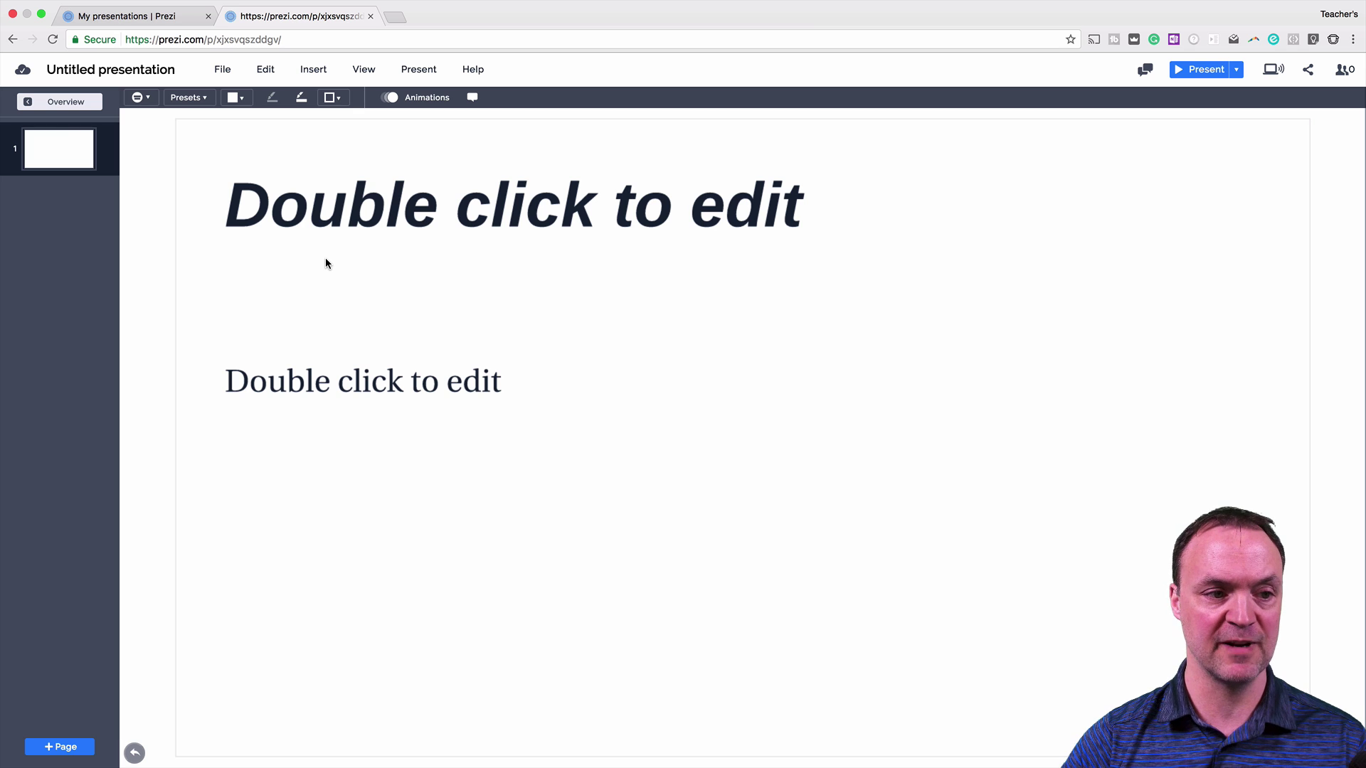
left_click(70, 752)
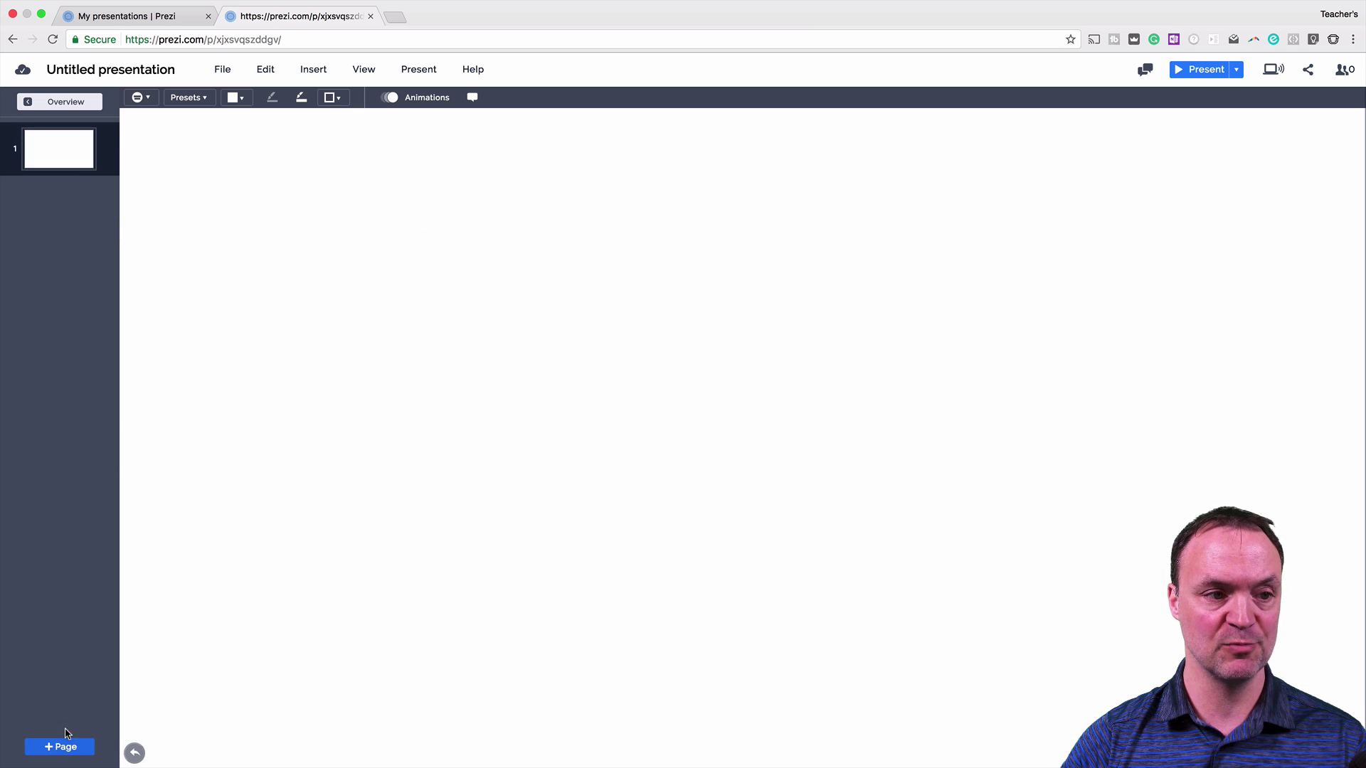
left_click(58, 747)
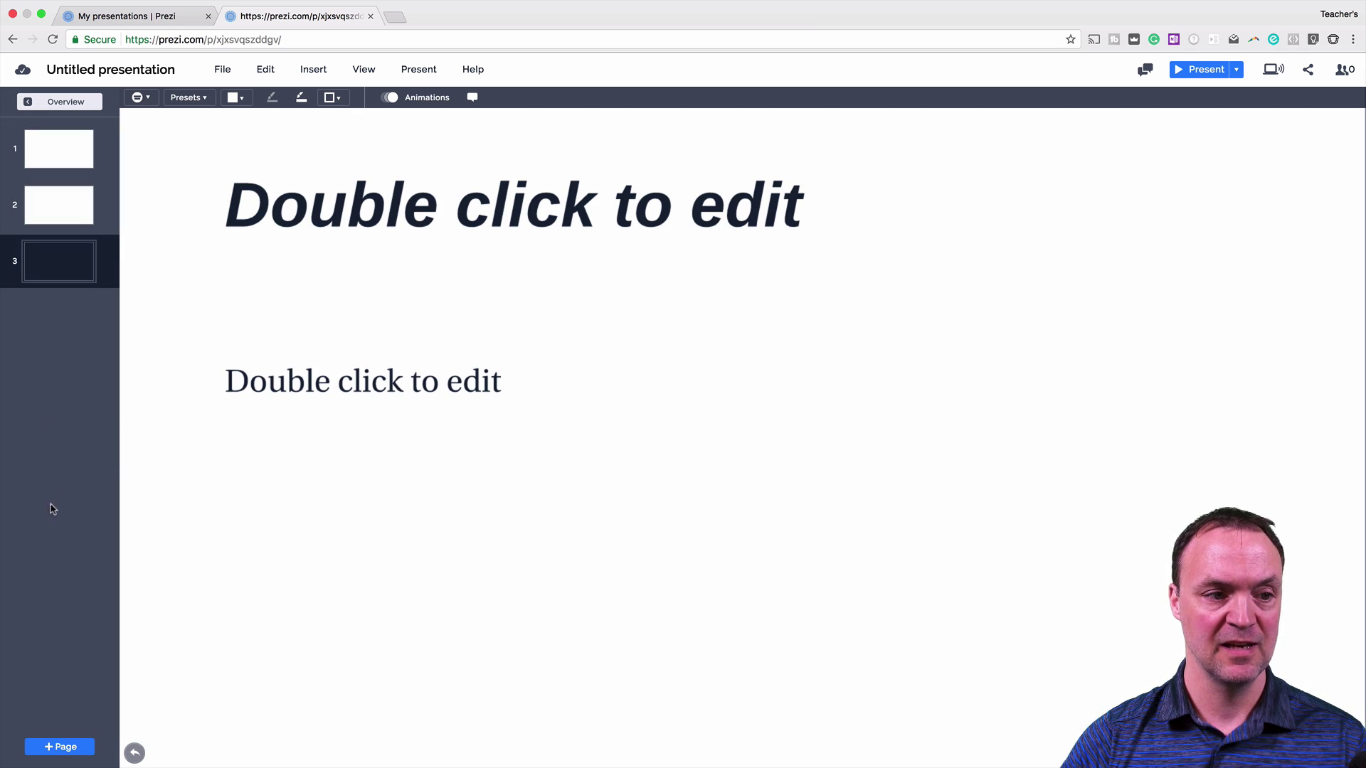
Move the new page into second position and title it Example 1.
left_click_drag(68, 268, 78, 214)
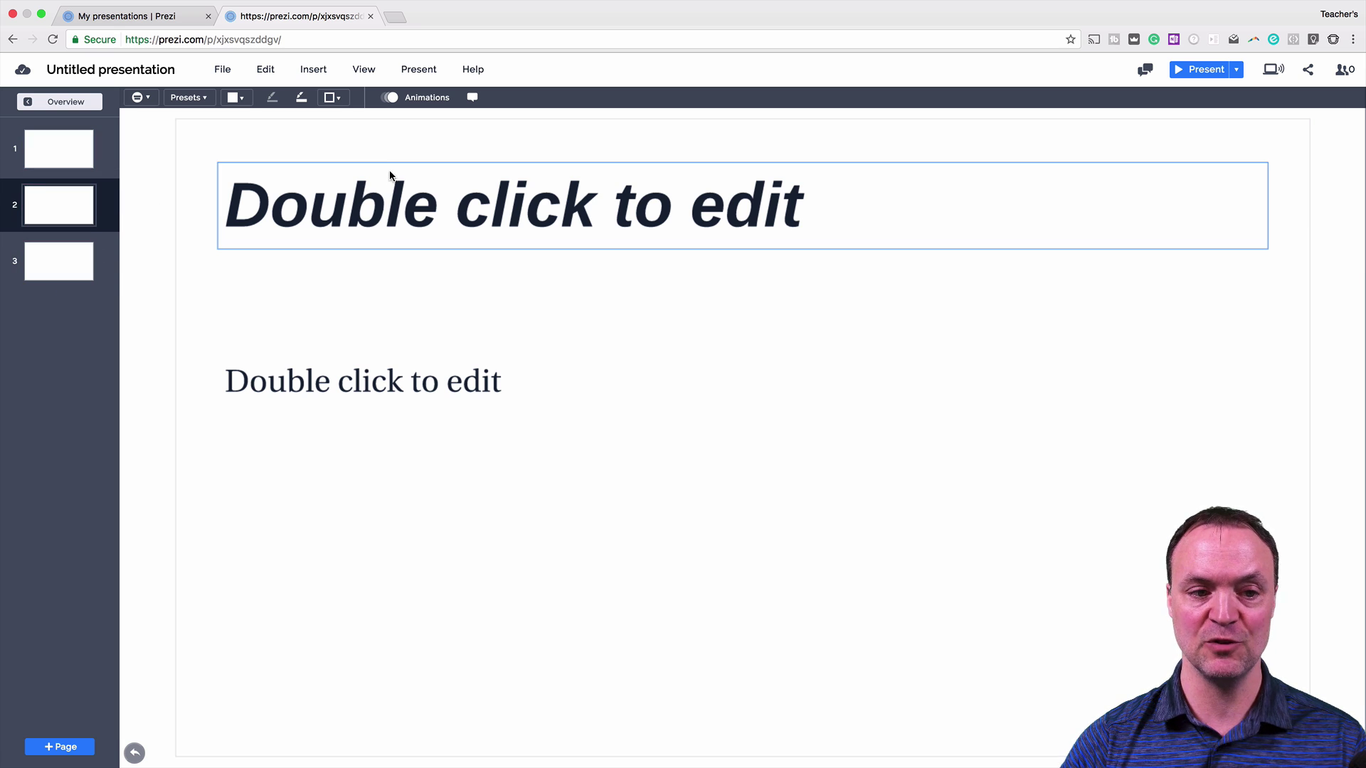
double_click(340, 201)
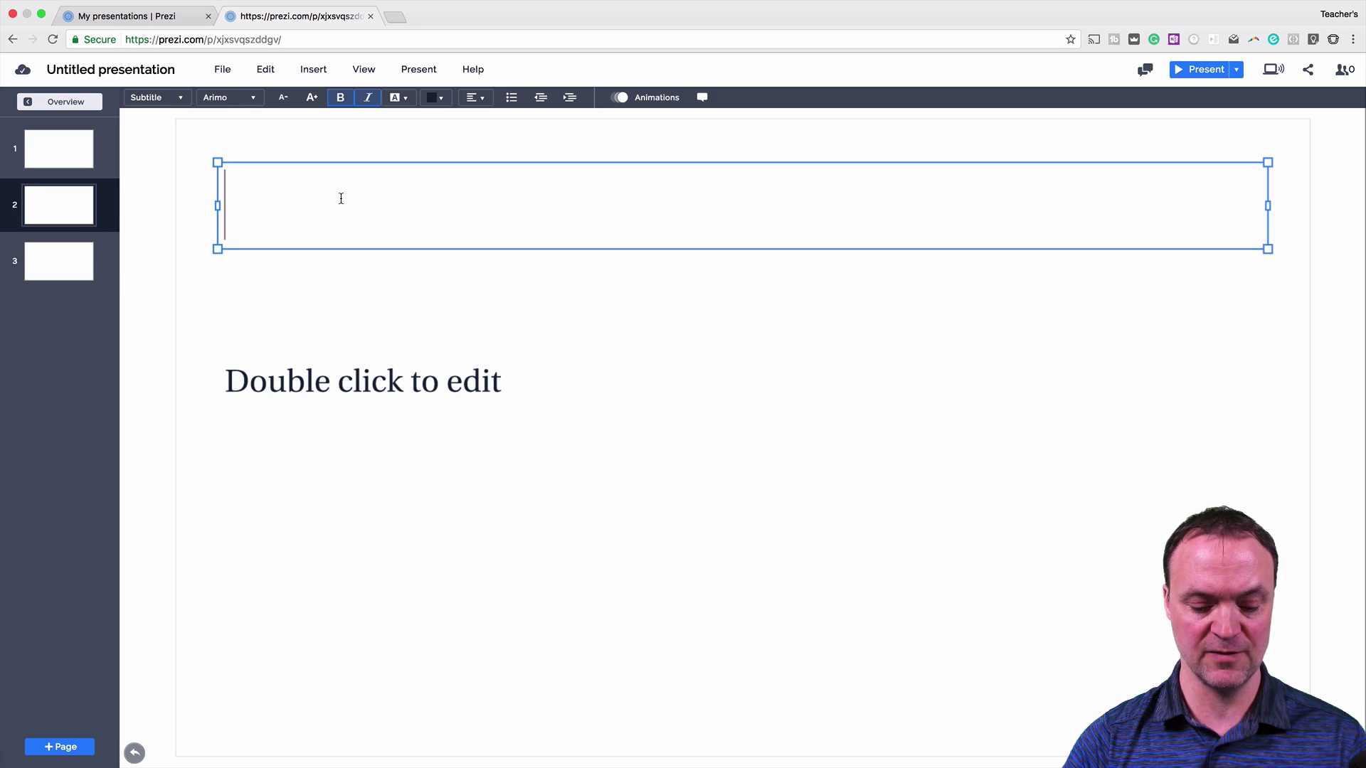
type("Example")
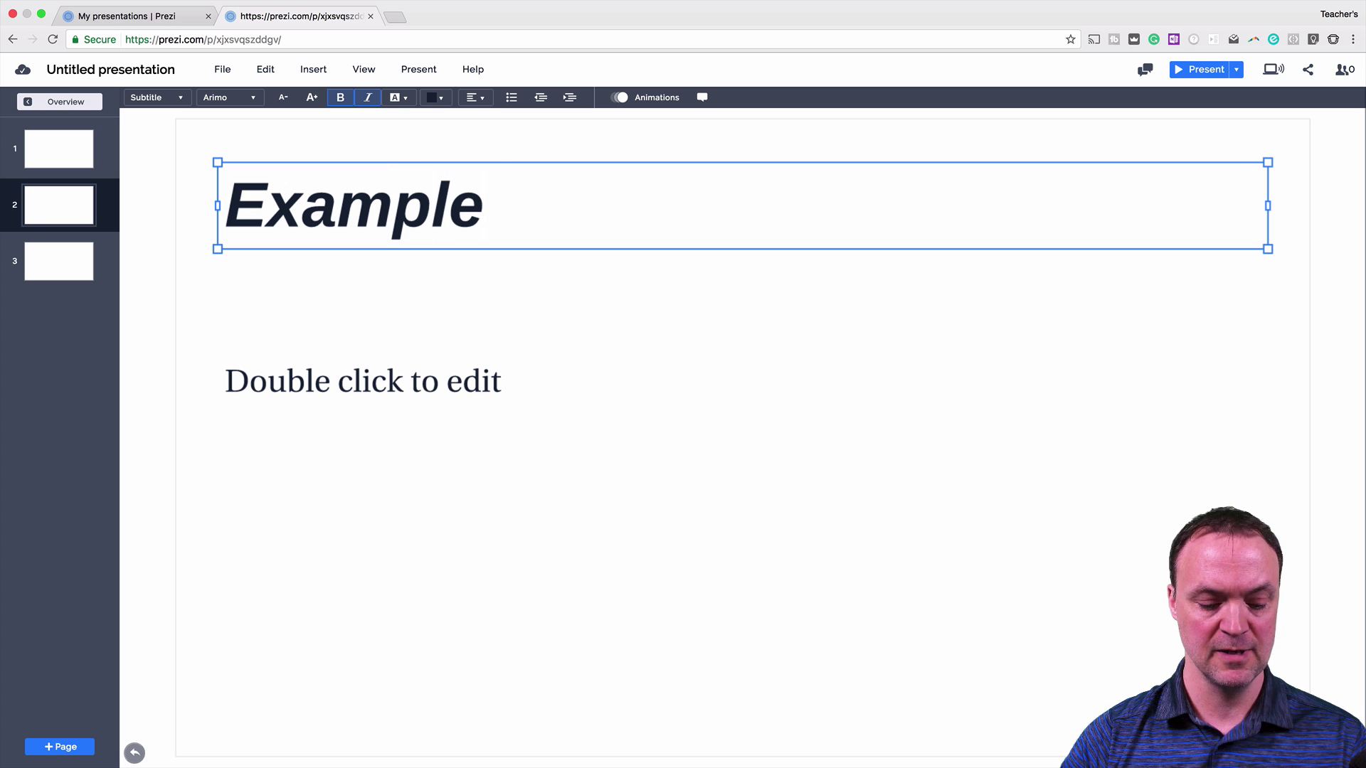
type(" 1")
Title the first page Example 2 and the third page Example 3.
left_click(46, 152)
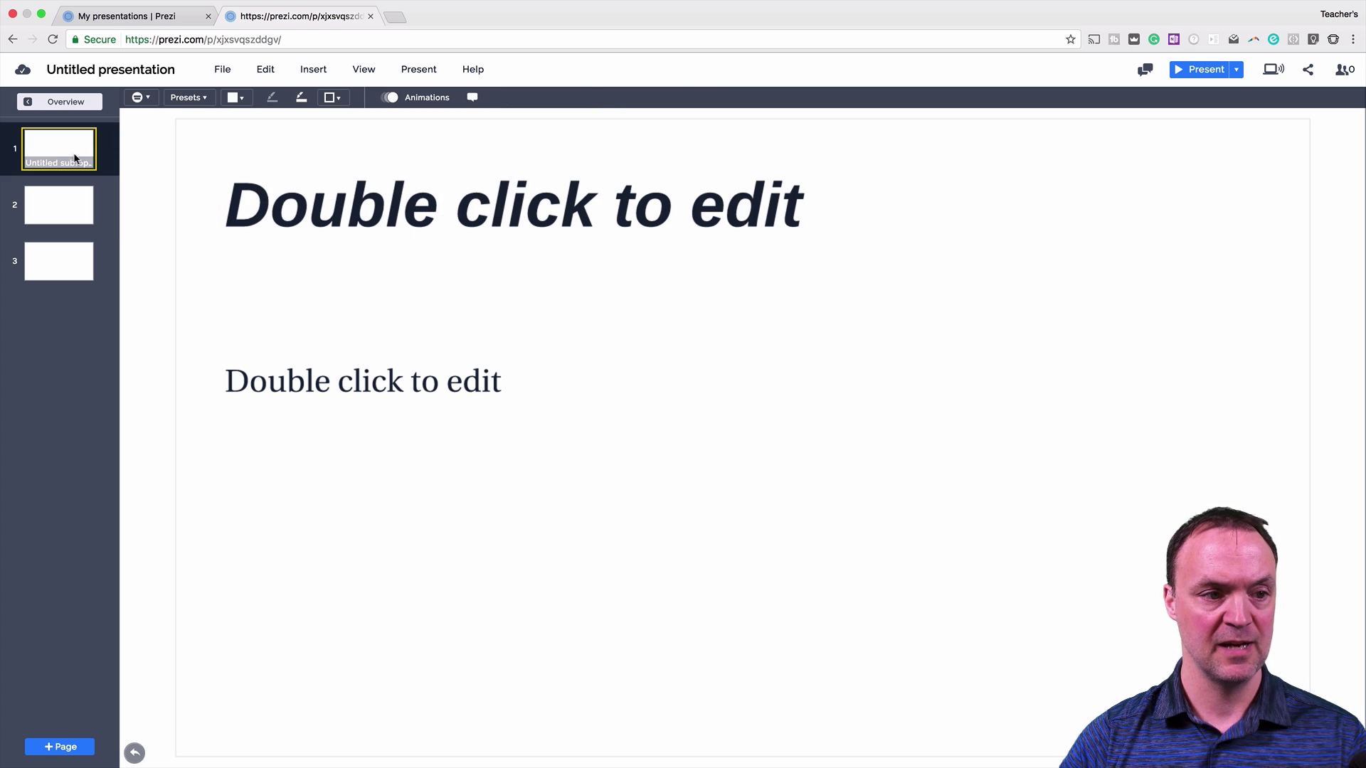
double_click(346, 234)
type("Example")
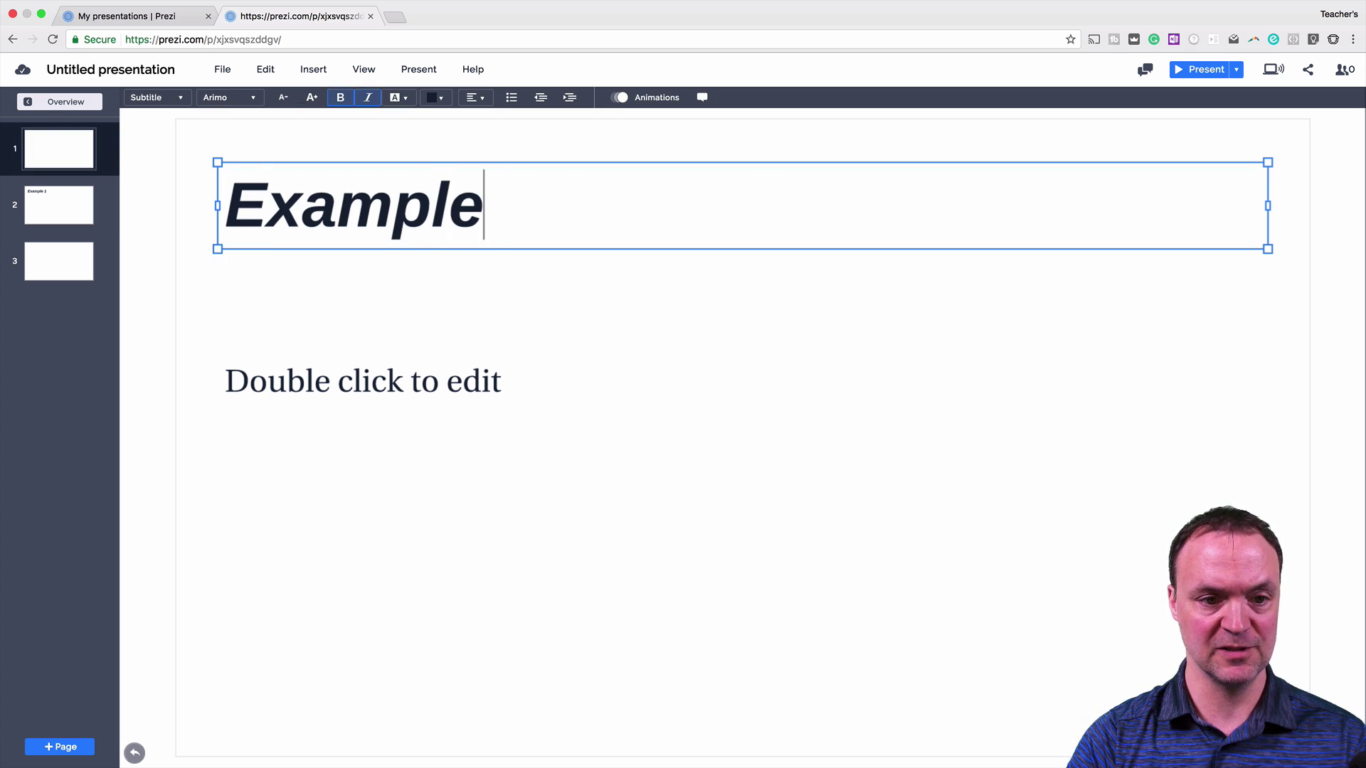
type(" 2")
left_click(45, 257)
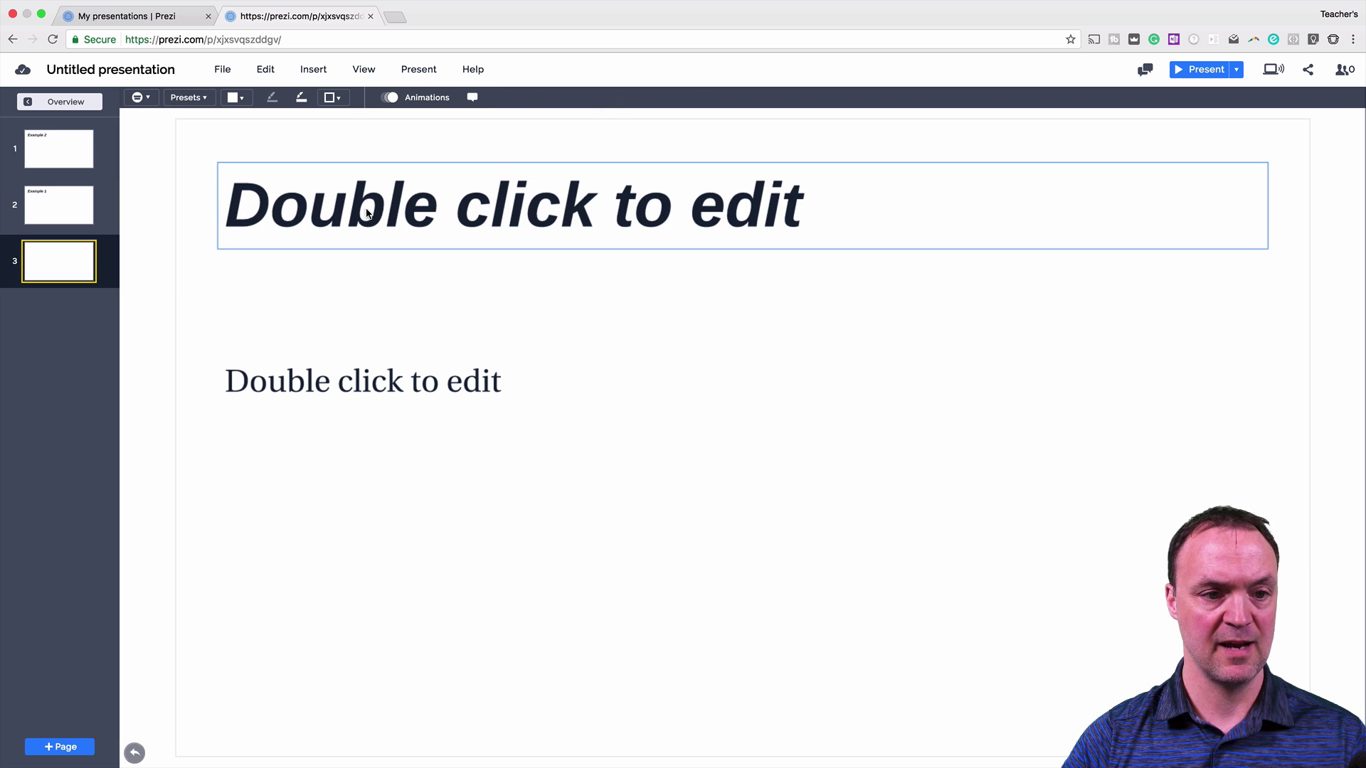
double_click(366, 212)
type("Example")
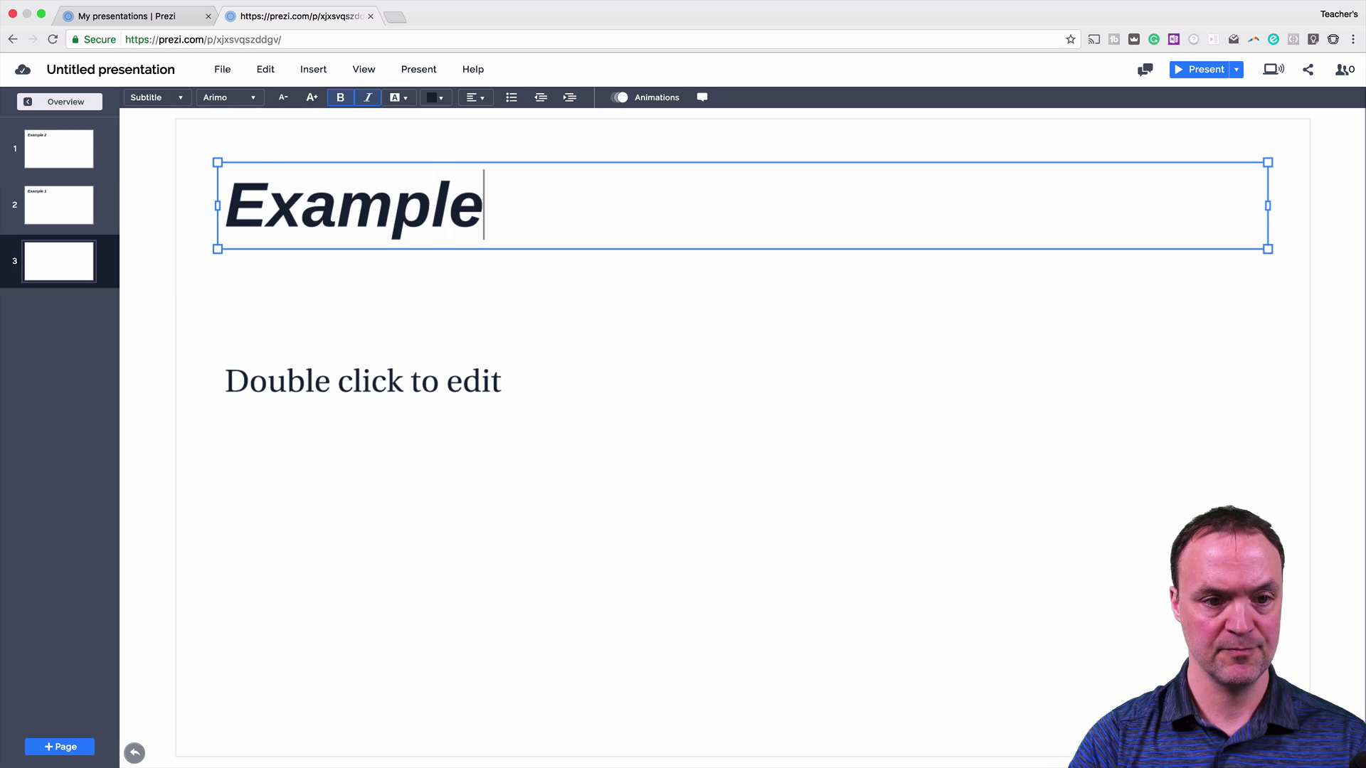
type(" 3")
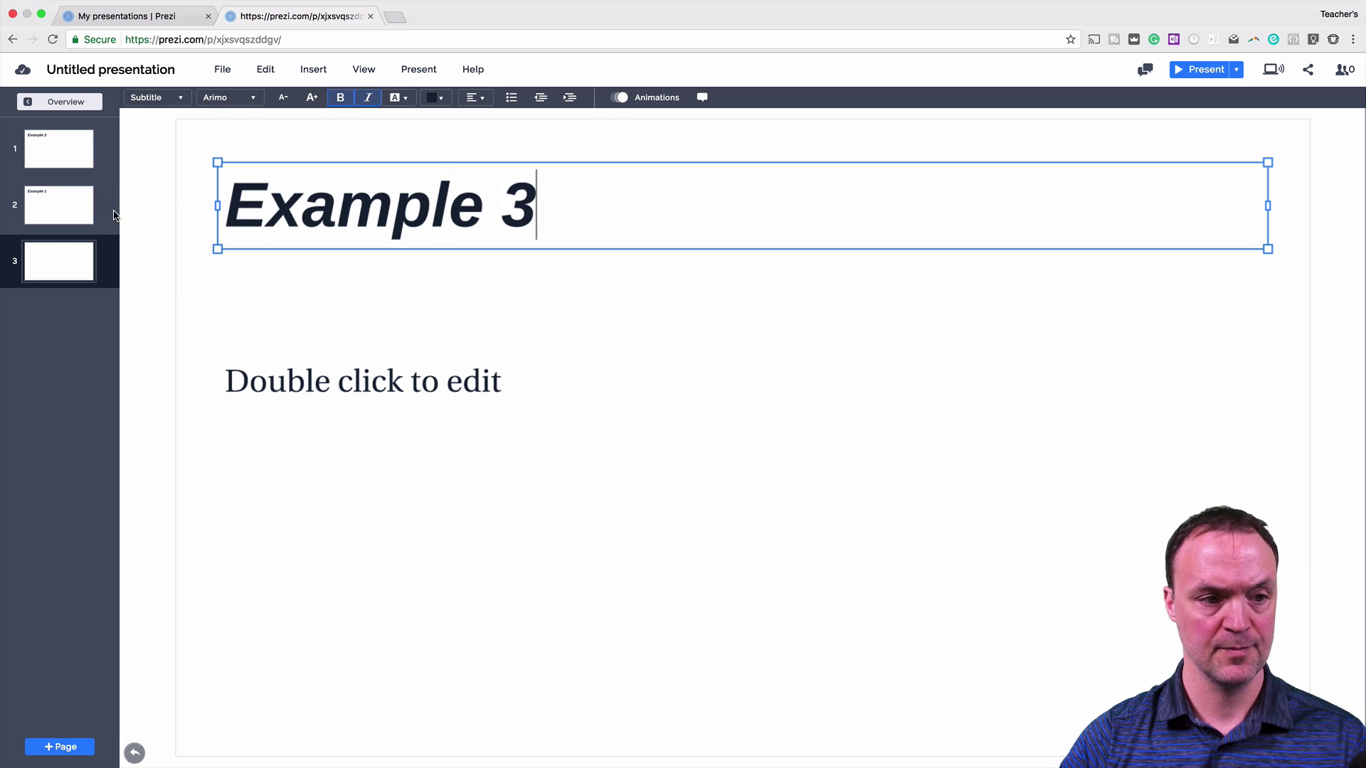
Review the Example 2 topic's Example 1, 3 and 2 pages, then return to the overview.
left_click(66, 101)
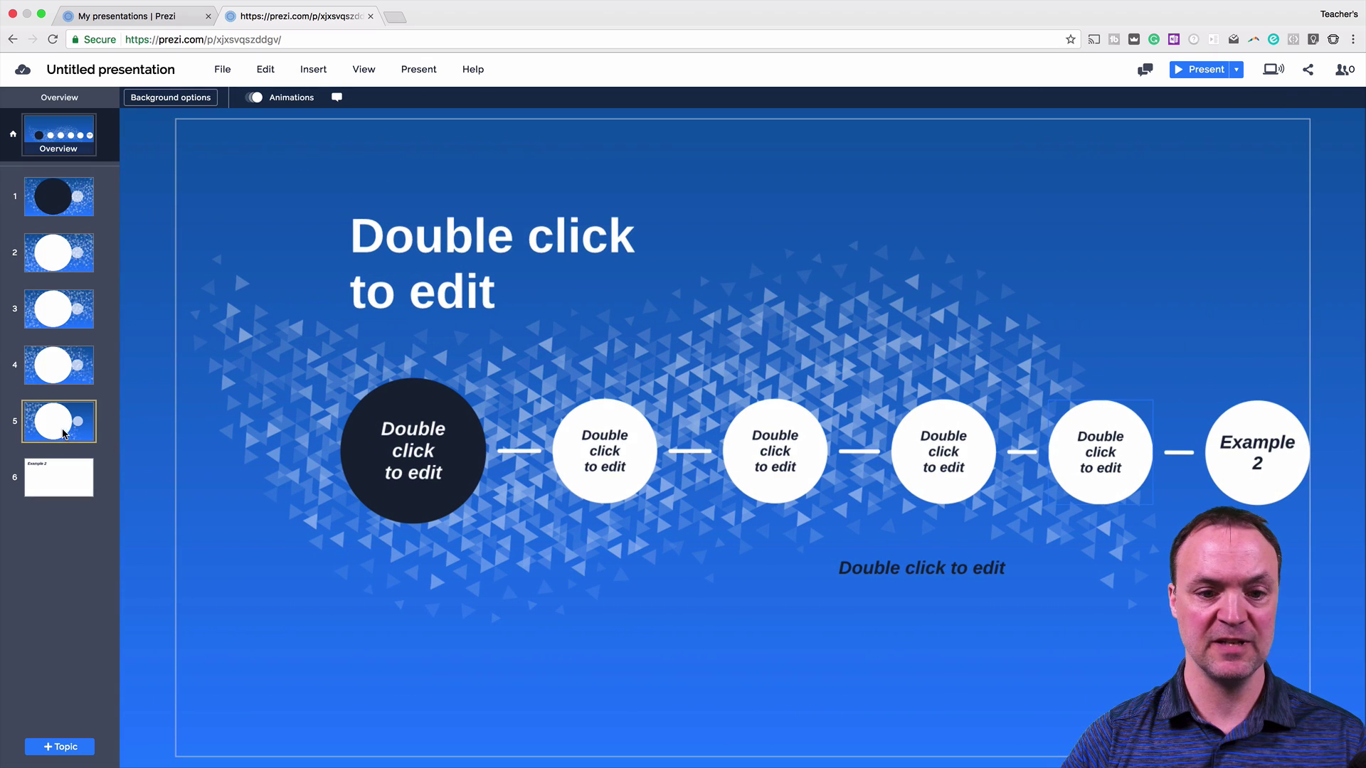
left_click(60, 484)
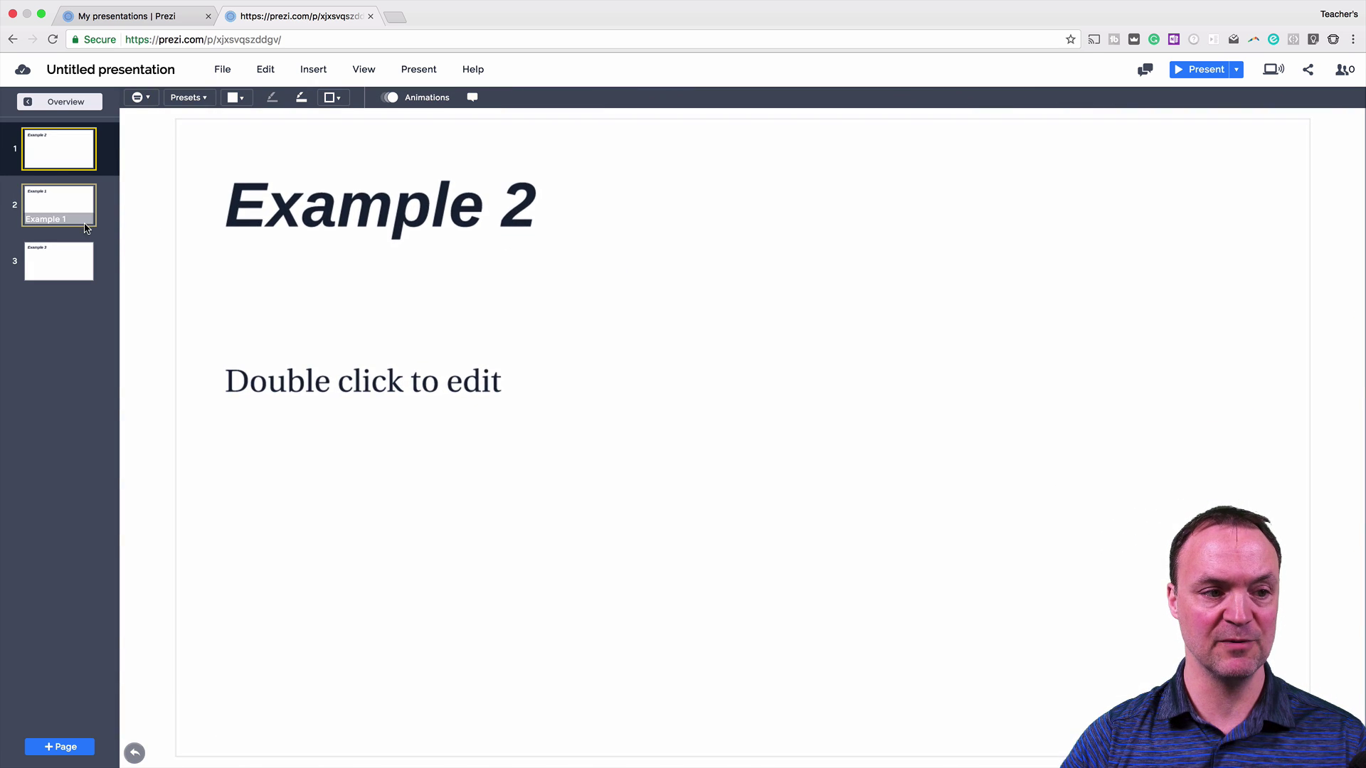
left_click(78, 214)
left_click(80, 253)
left_click(76, 186)
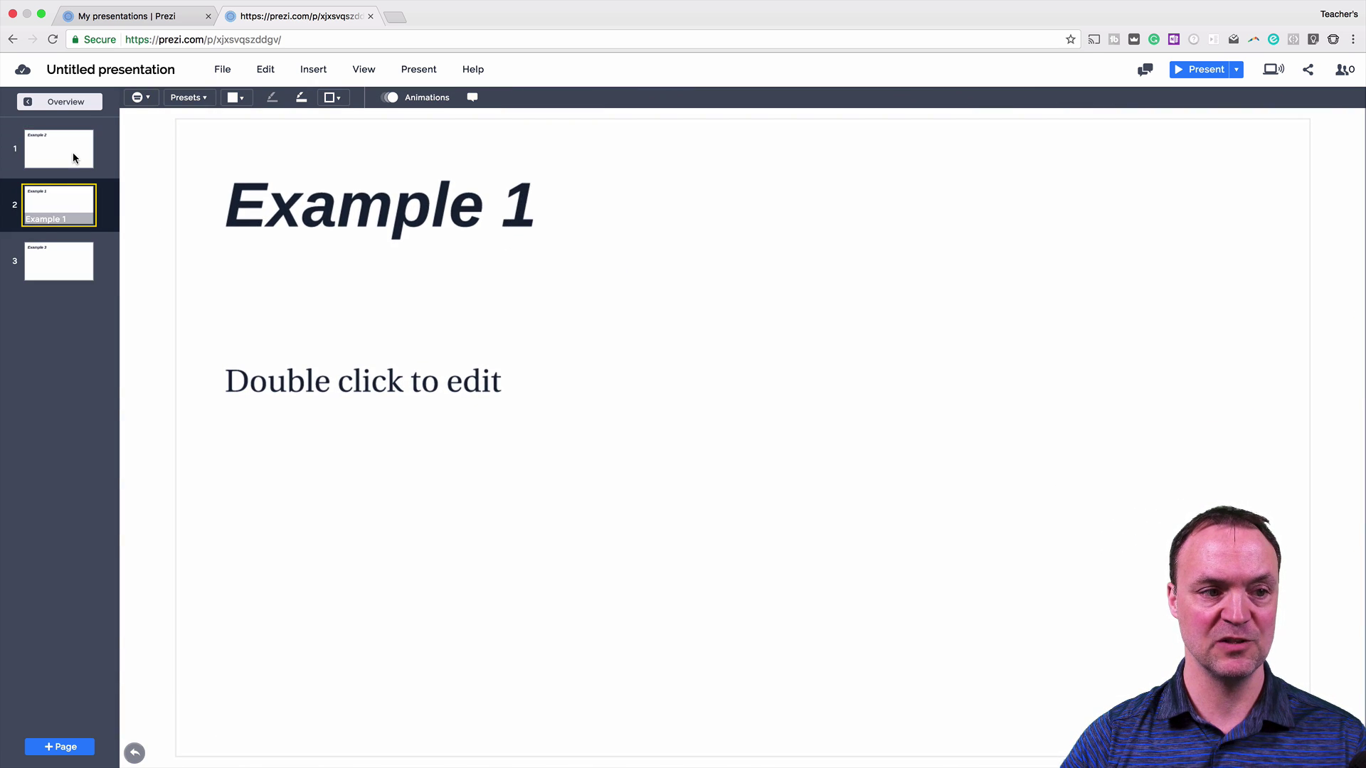
left_click(73, 152)
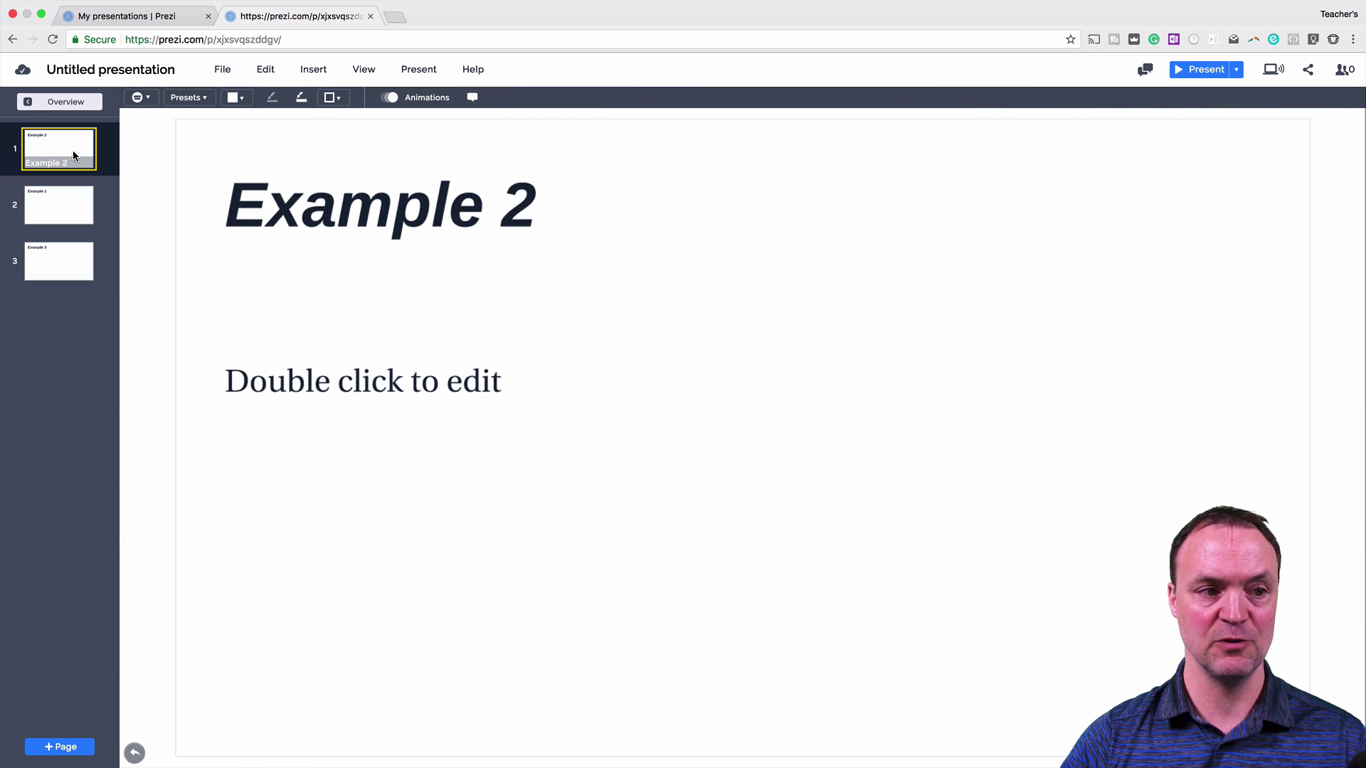
left_click(71, 102)
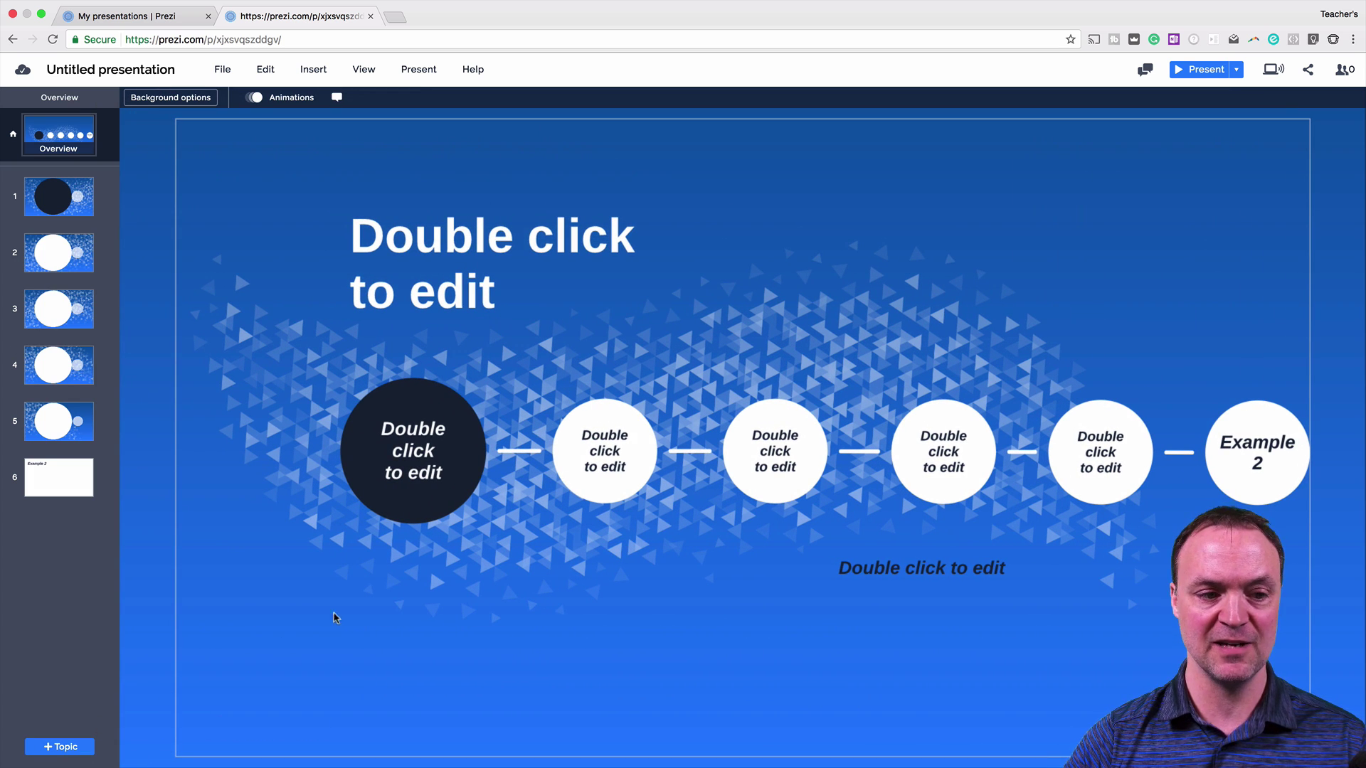
Add a second Planet subtopic to the second topic.
left_click(610, 488)
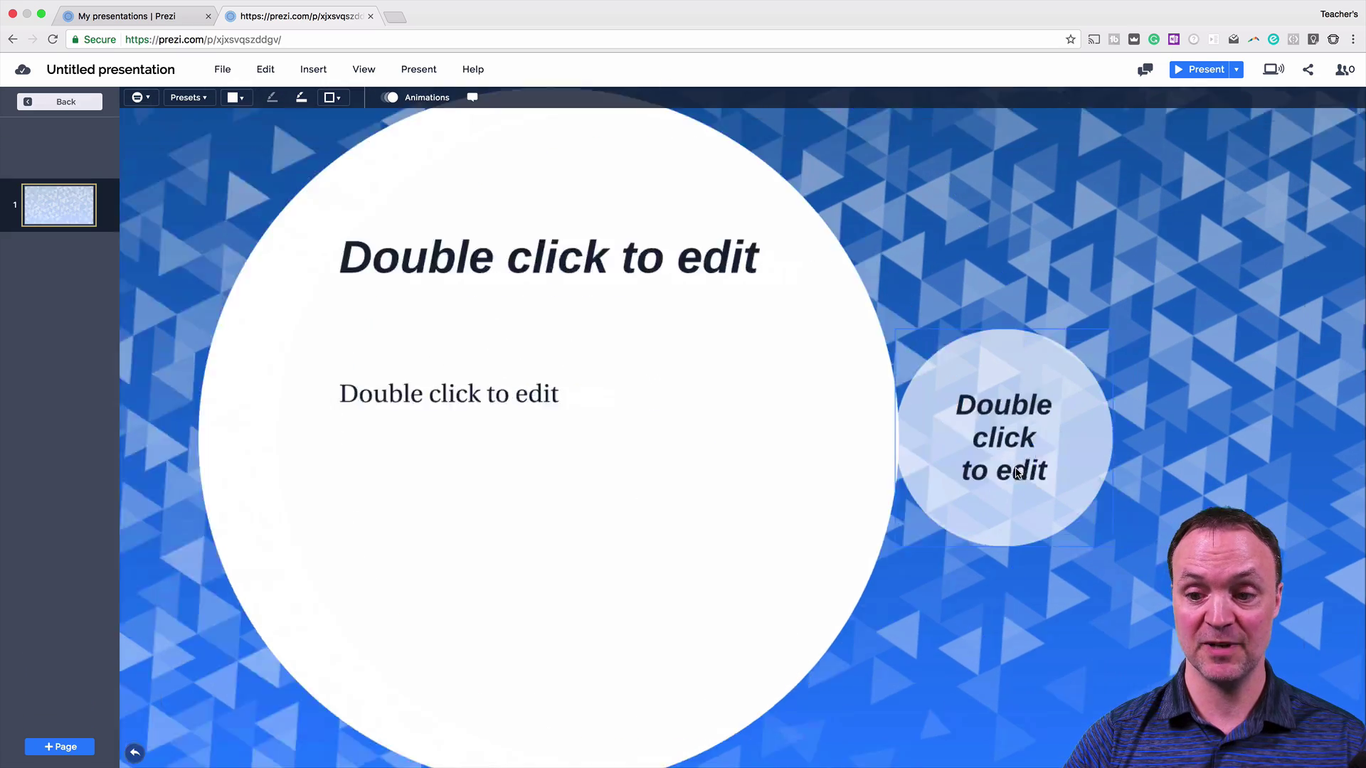
left_click(1017, 473)
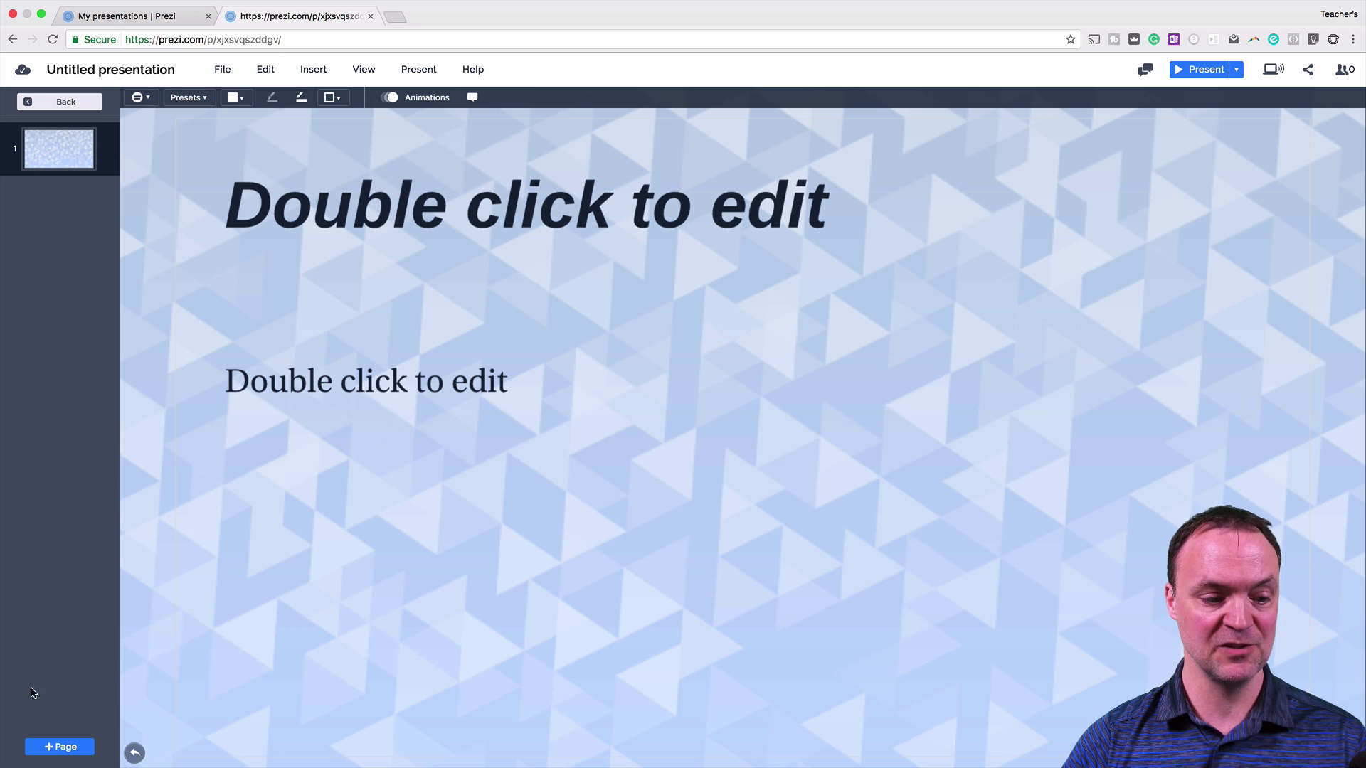
left_click(58, 104)
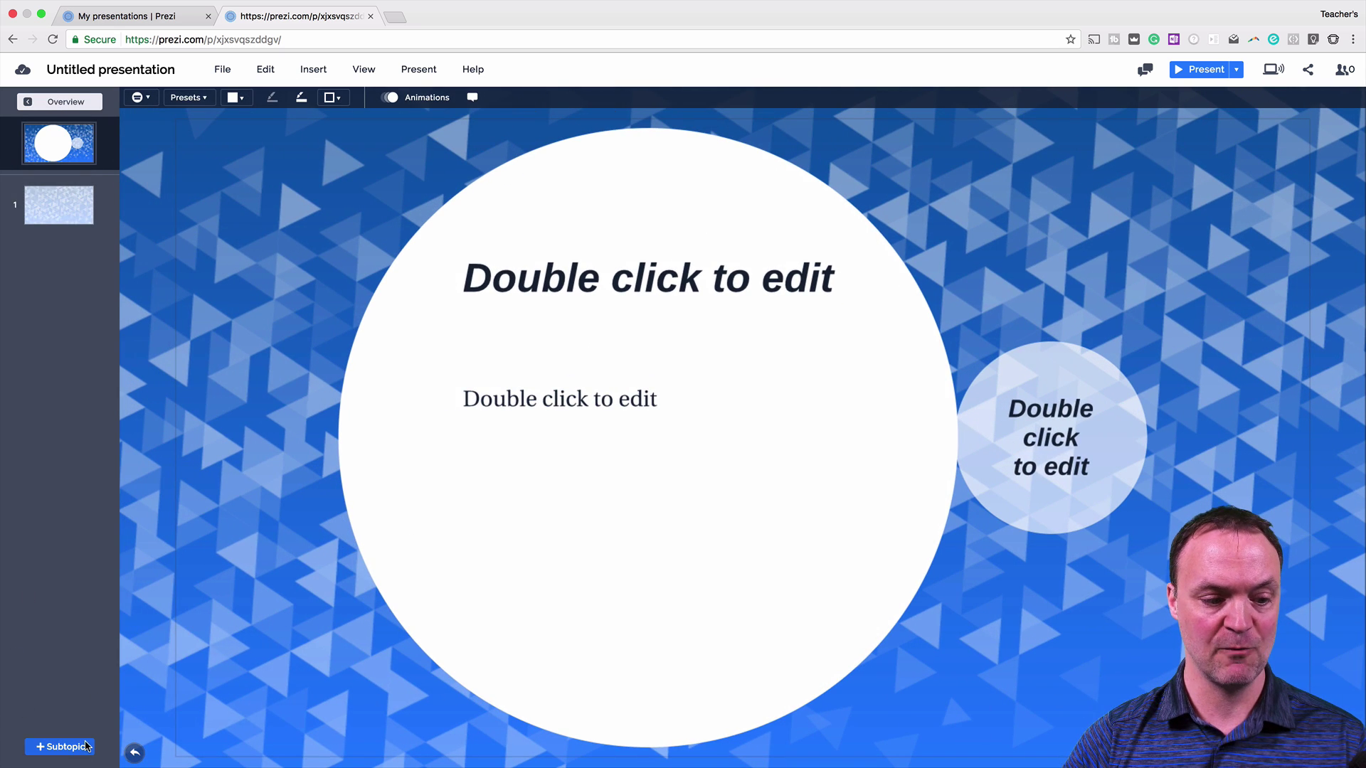
left_click(59, 747)
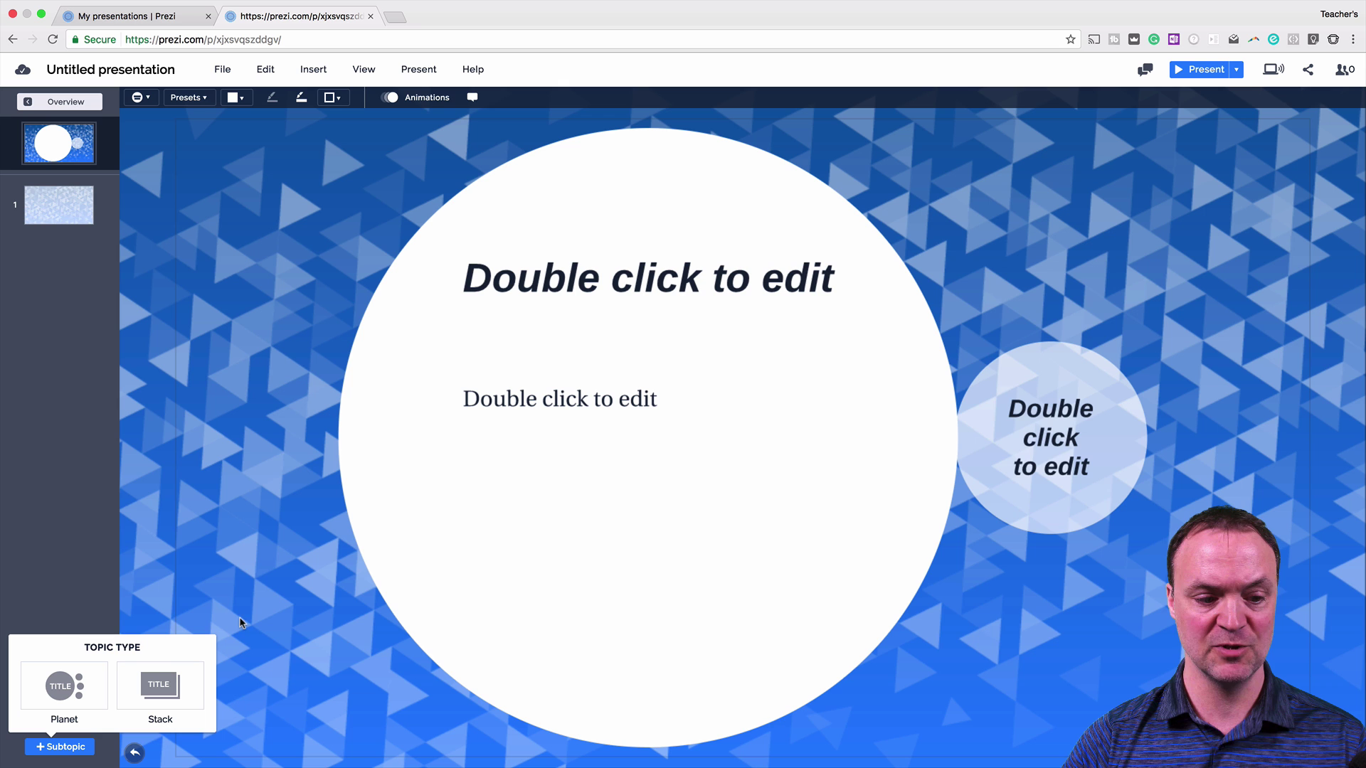
left_click(64, 683)
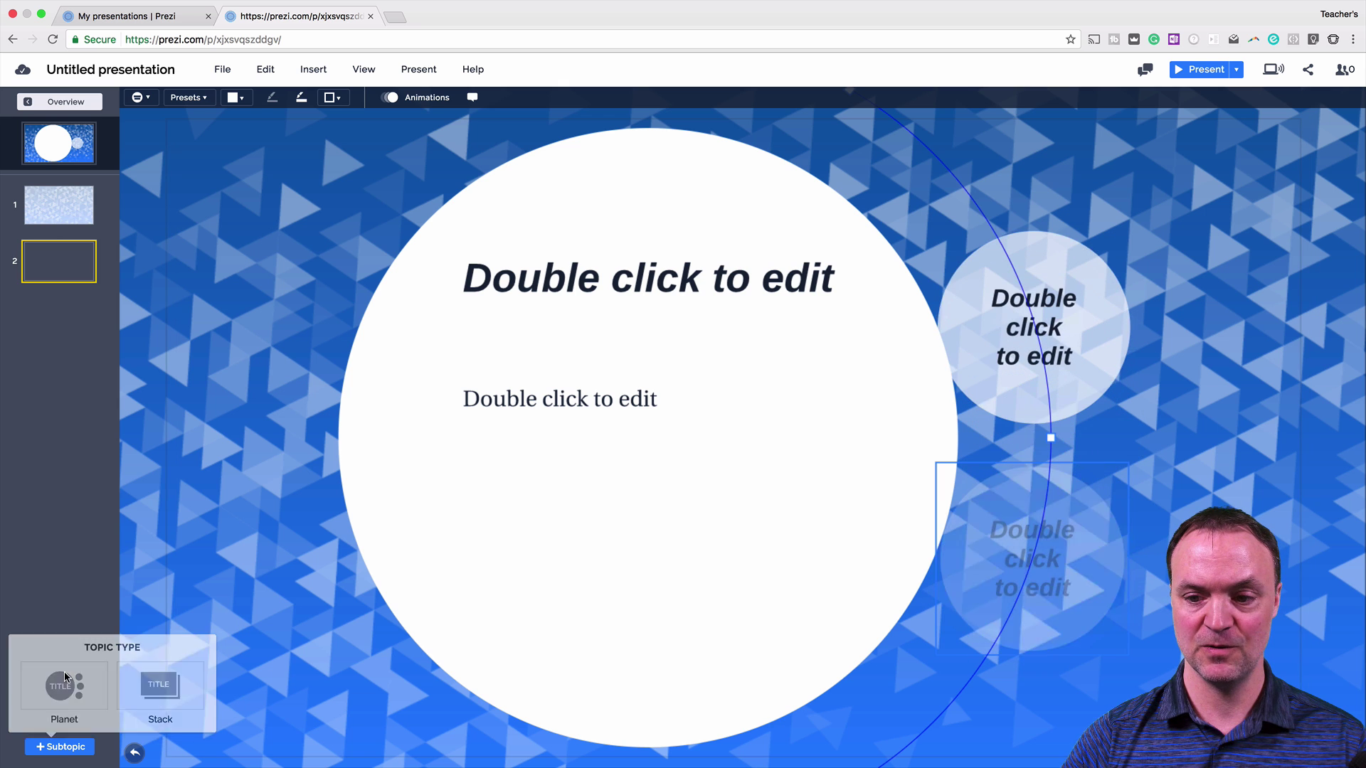
Add a Planet subtopic inside the new circle and return to the overview.
left_click(972, 589)
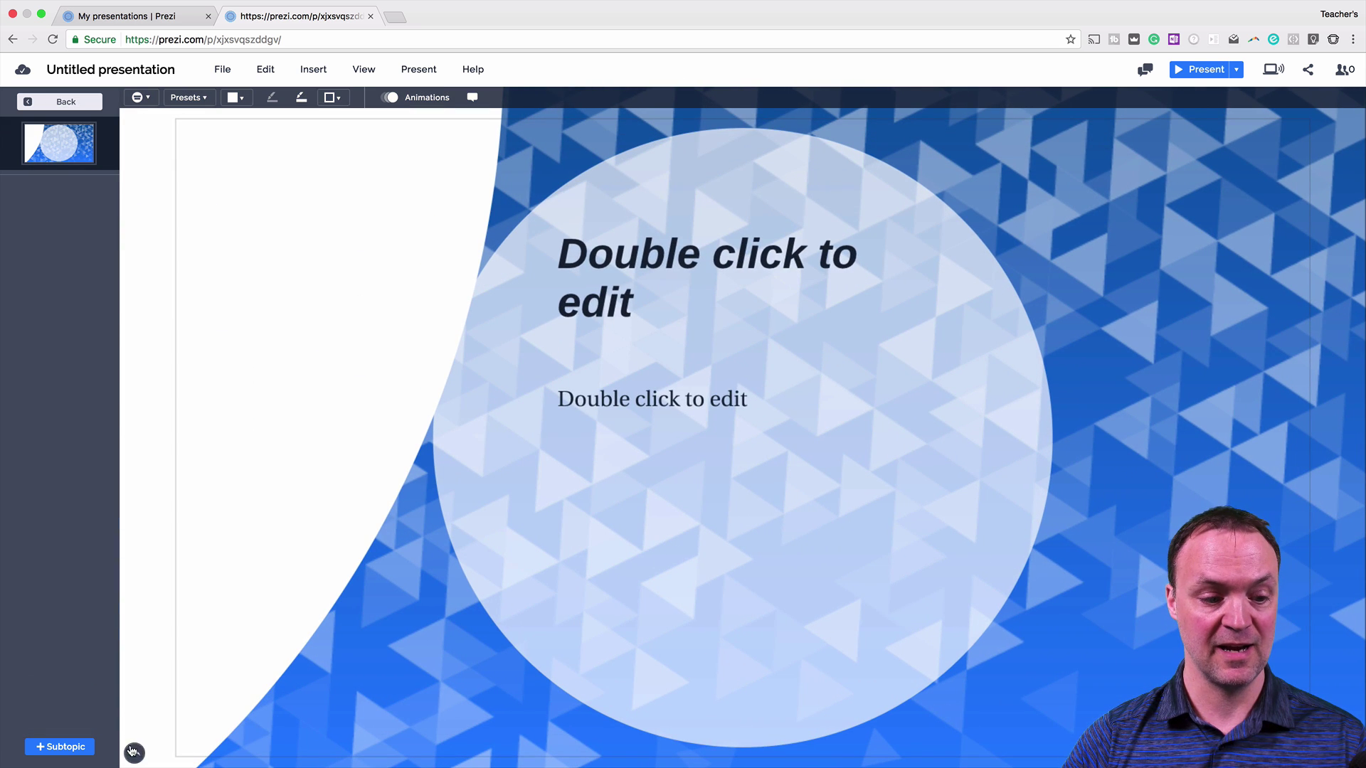
left_click(69, 748)
left_click(79, 686)
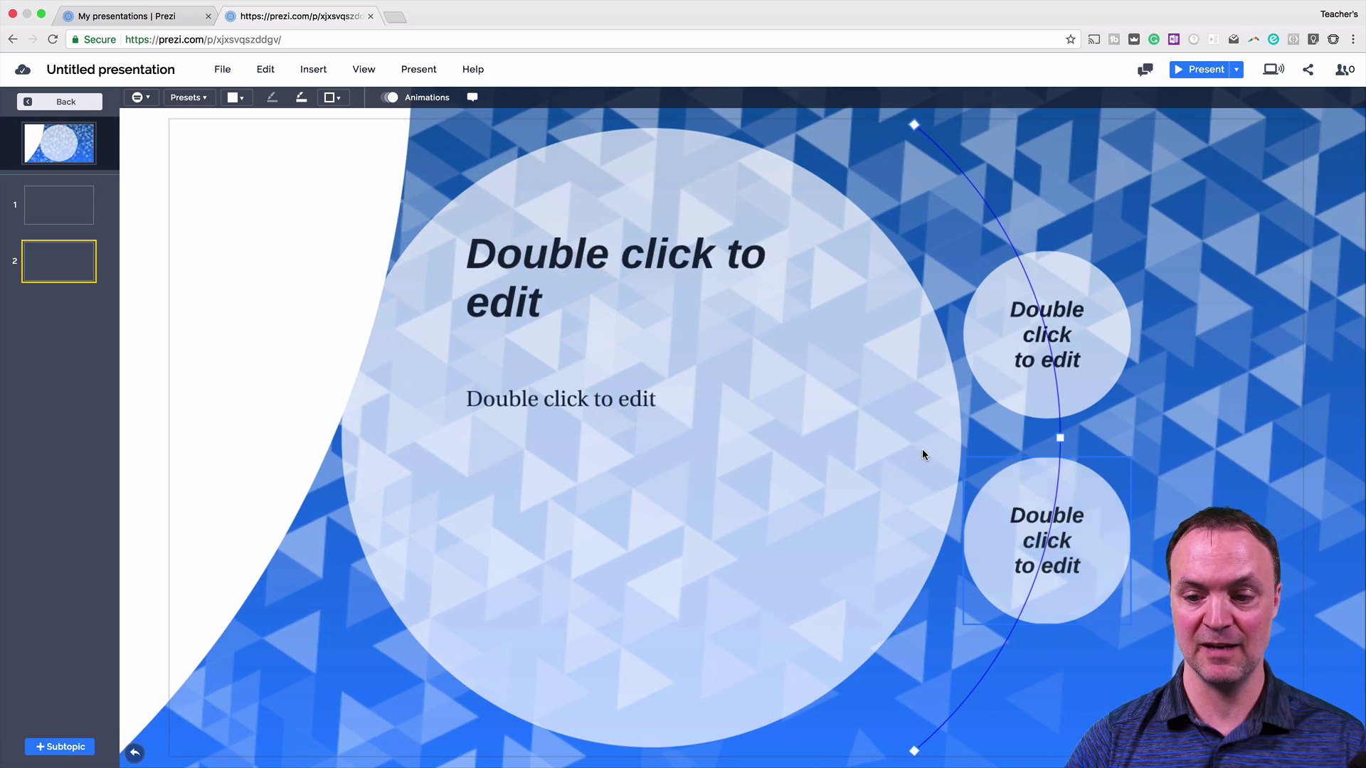
left_click(454, 347)
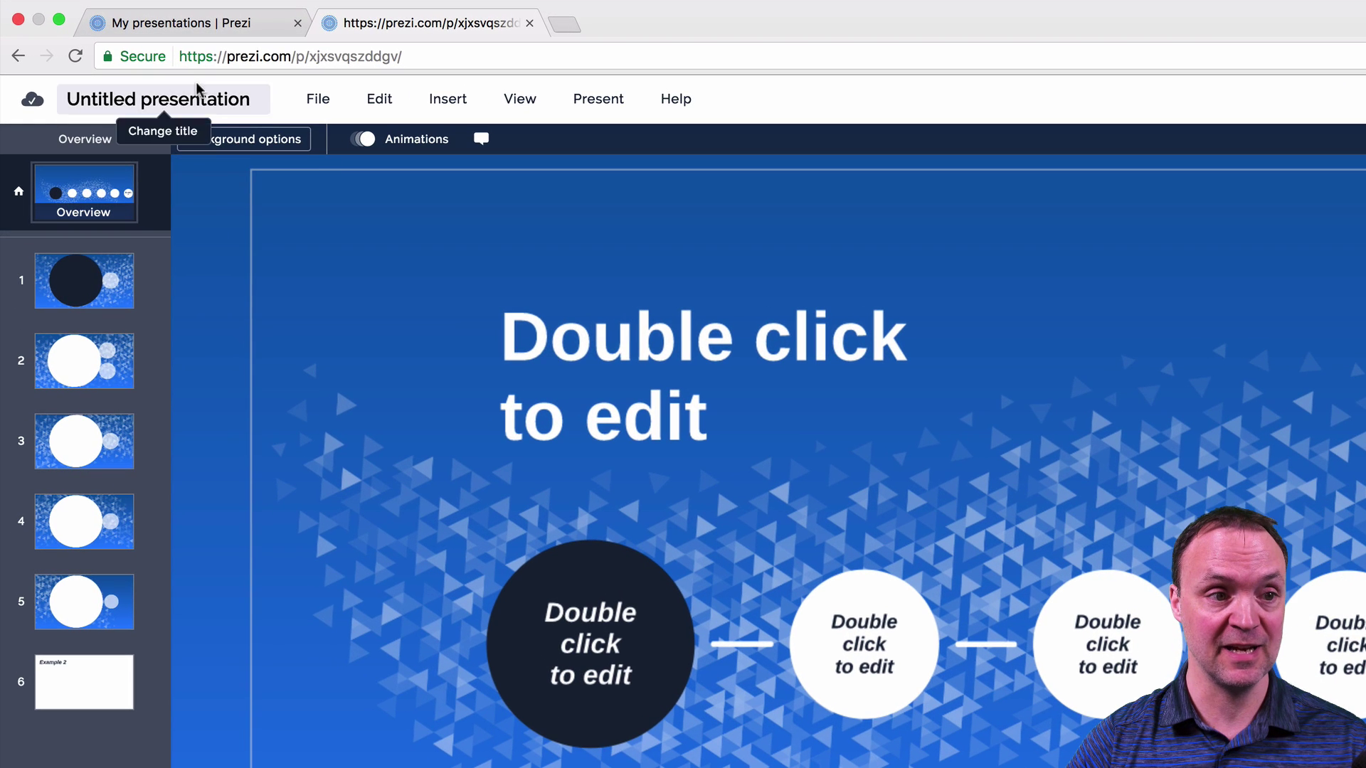
Rename the presentation from Untitled presentation to Example Prezi.
left_click(127, 73)
type("Example Prezi")
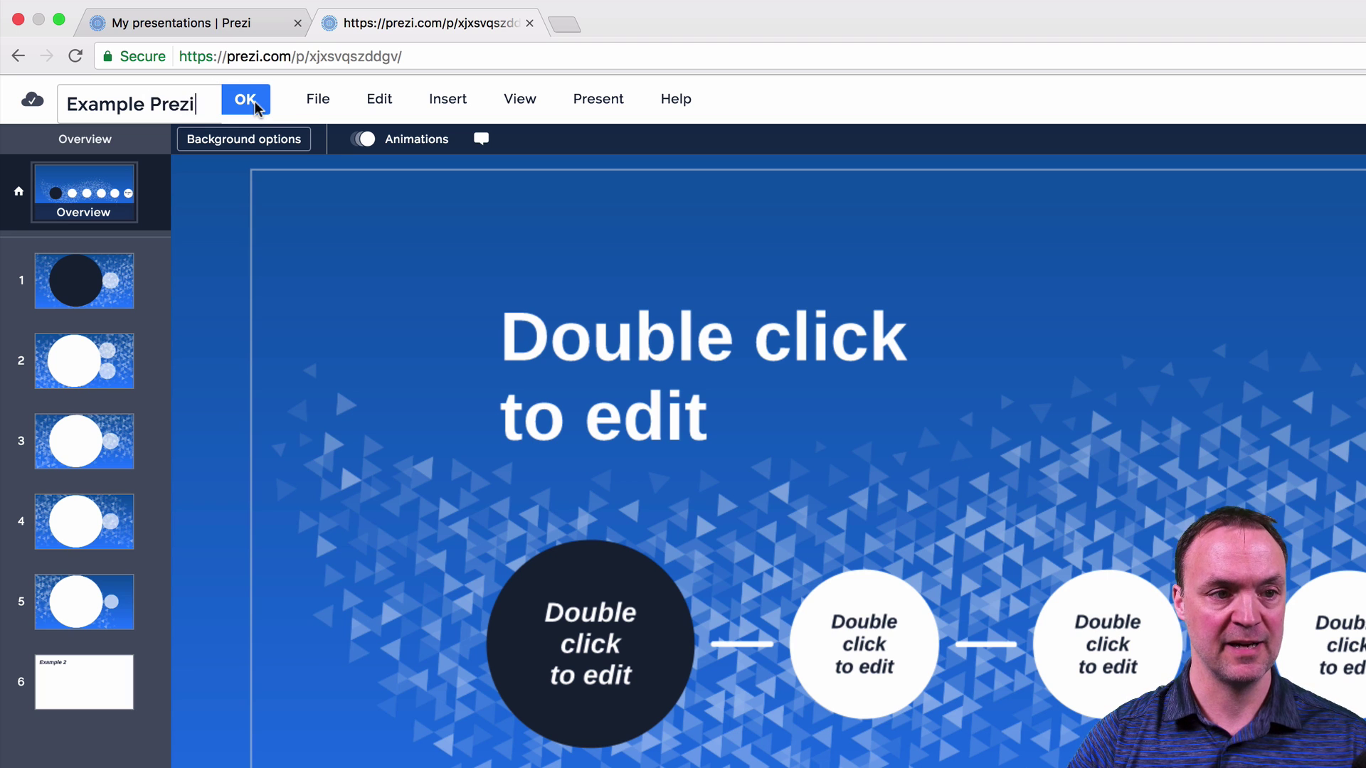
left_click(242, 99)
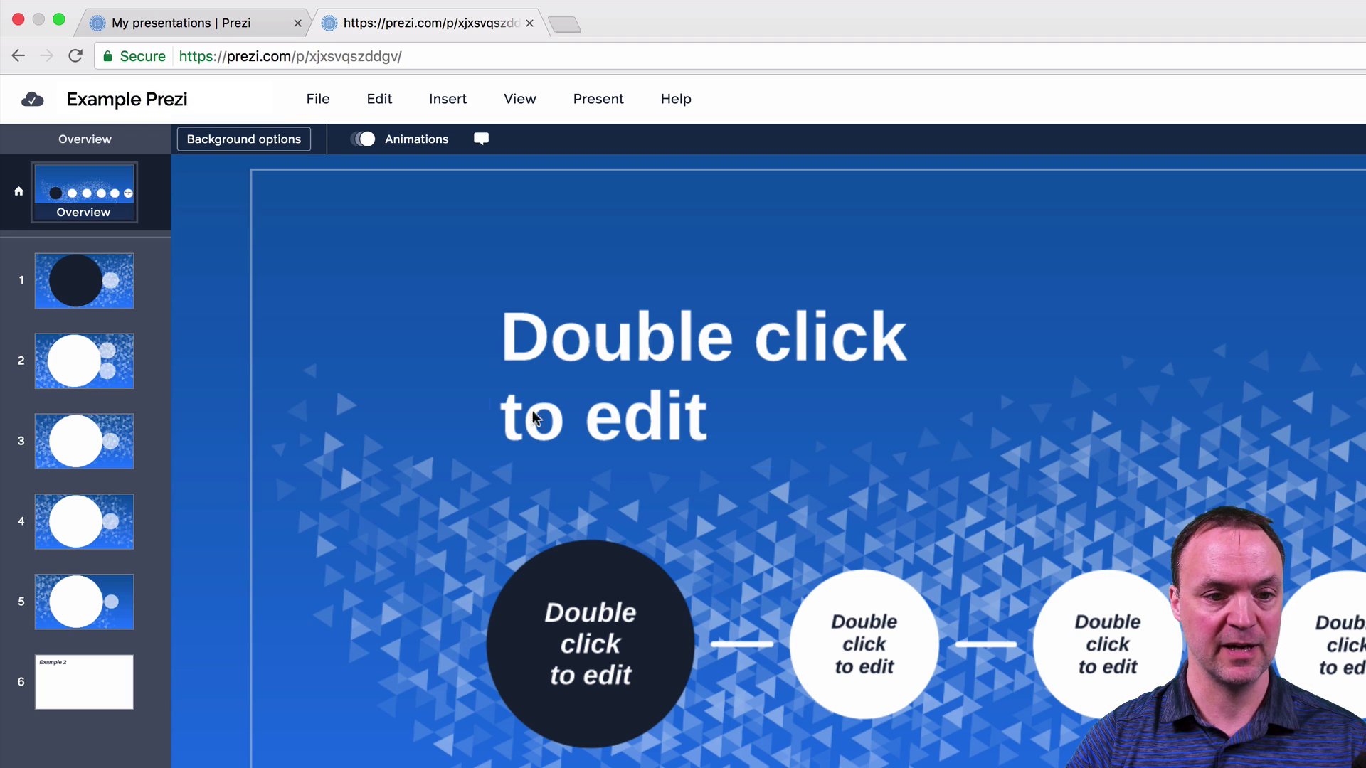
Replace the overview title placeholder with 'Prezi Next', fixing the typos along the way.
double_click(602, 358)
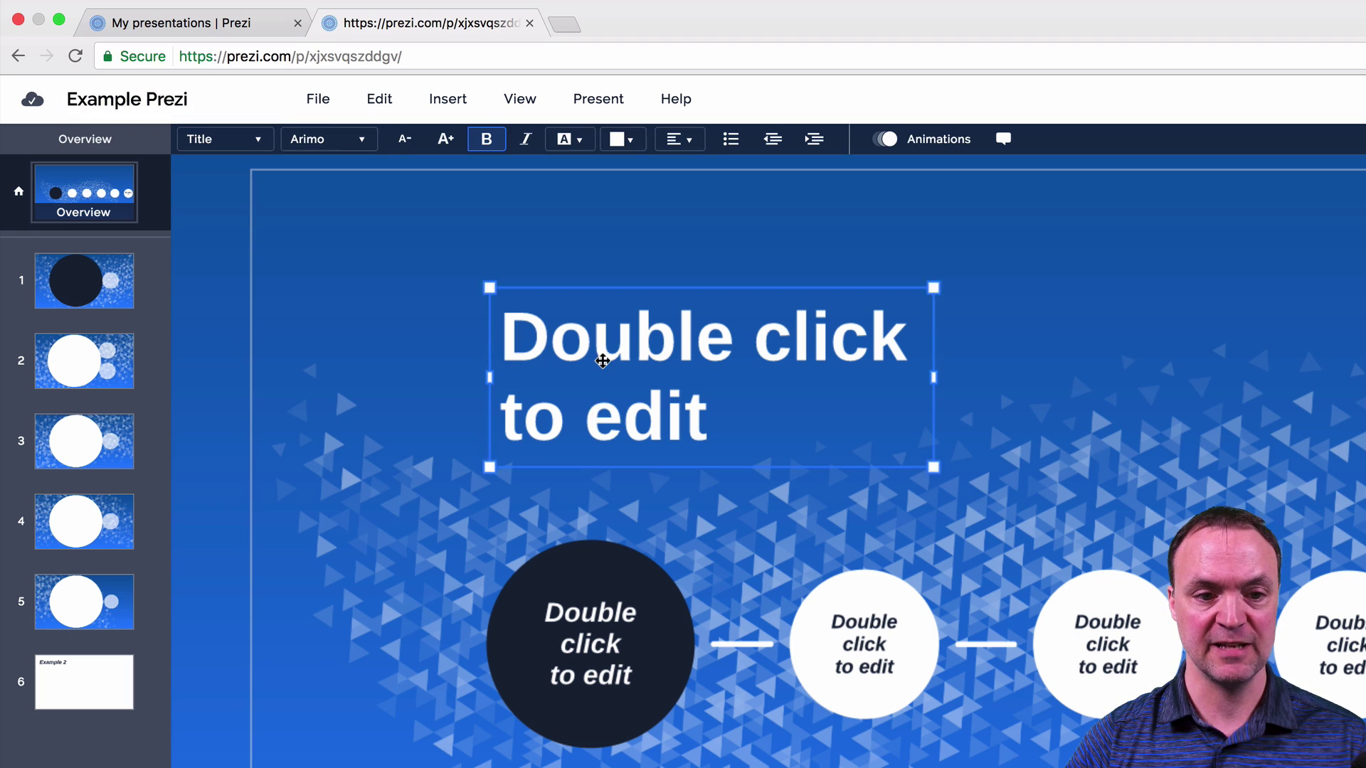
type("Prezii")
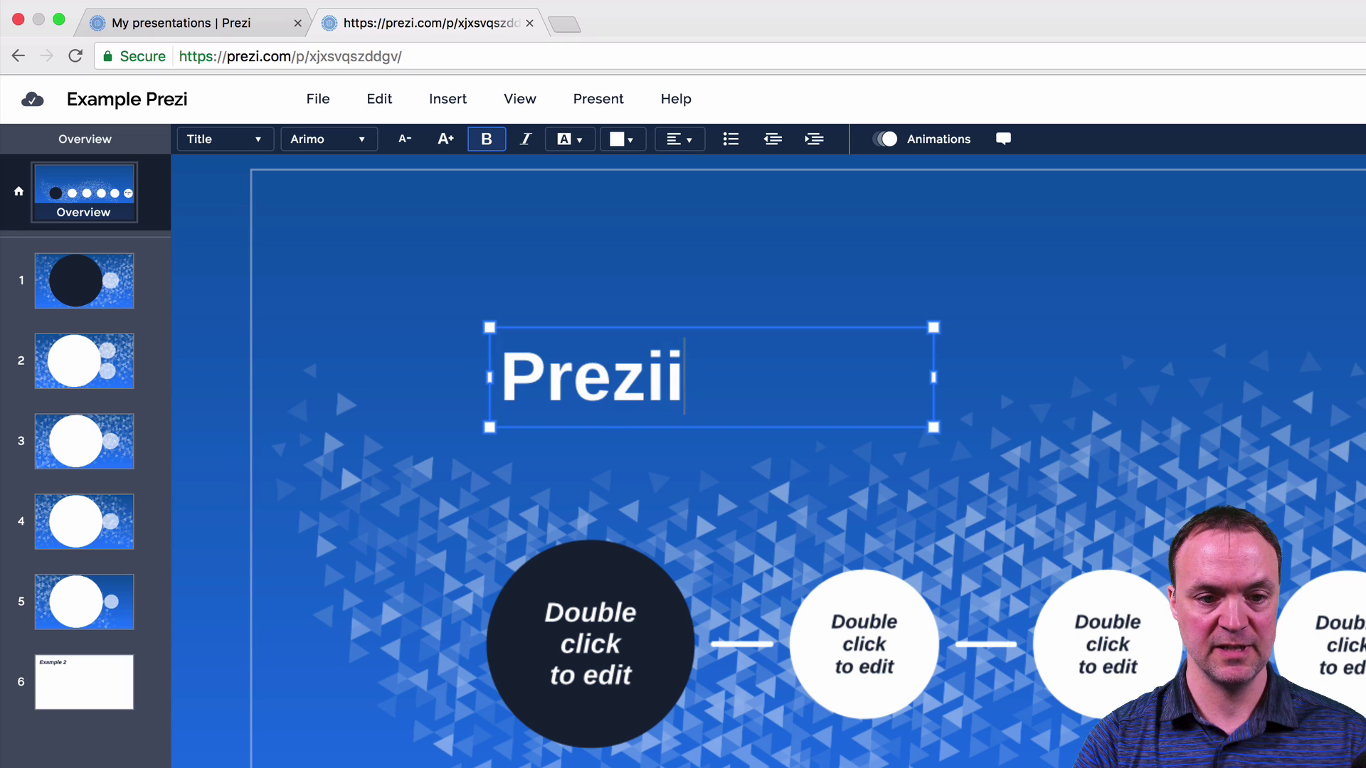
key("BackSpace")
type("NExt")
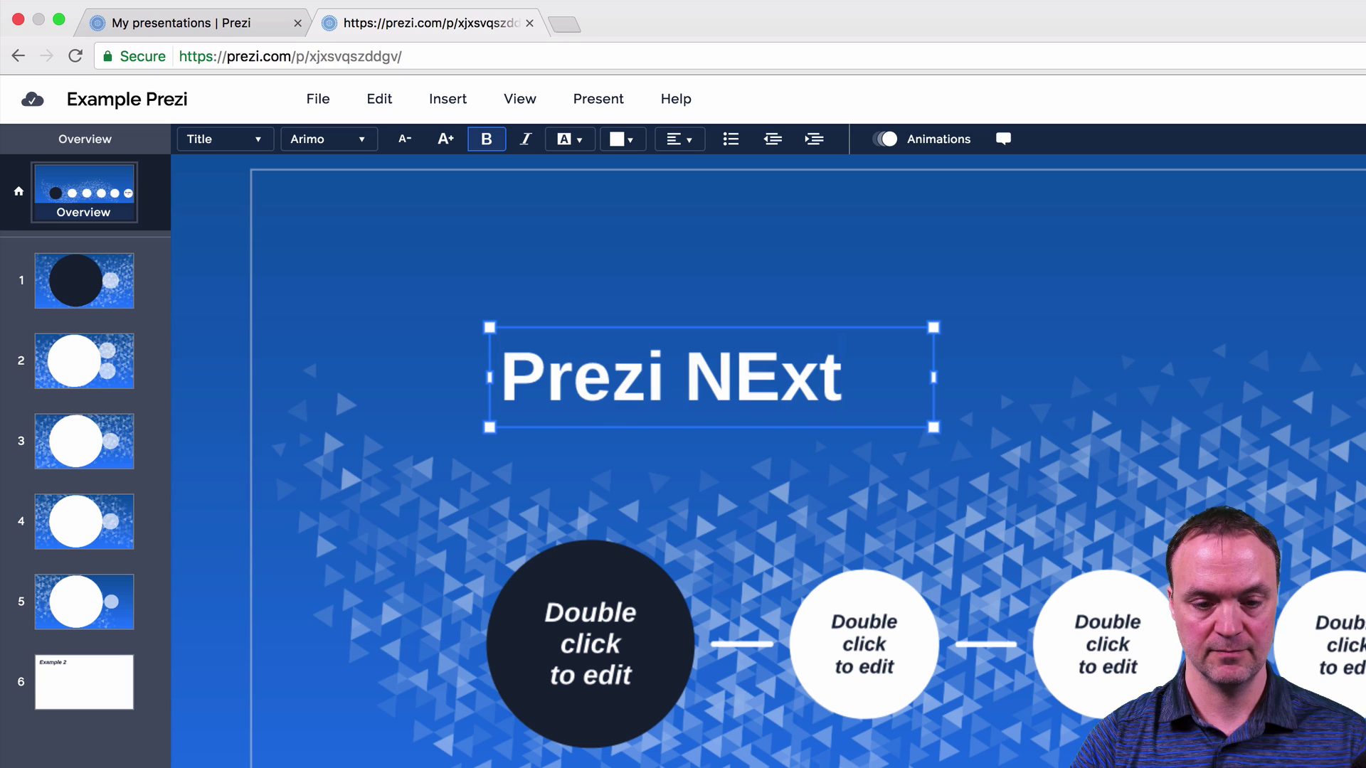
key("BackSpace")
key("BackSpace")
type("e")
key("BackSpace")
key("BackSpace")
type("ext")
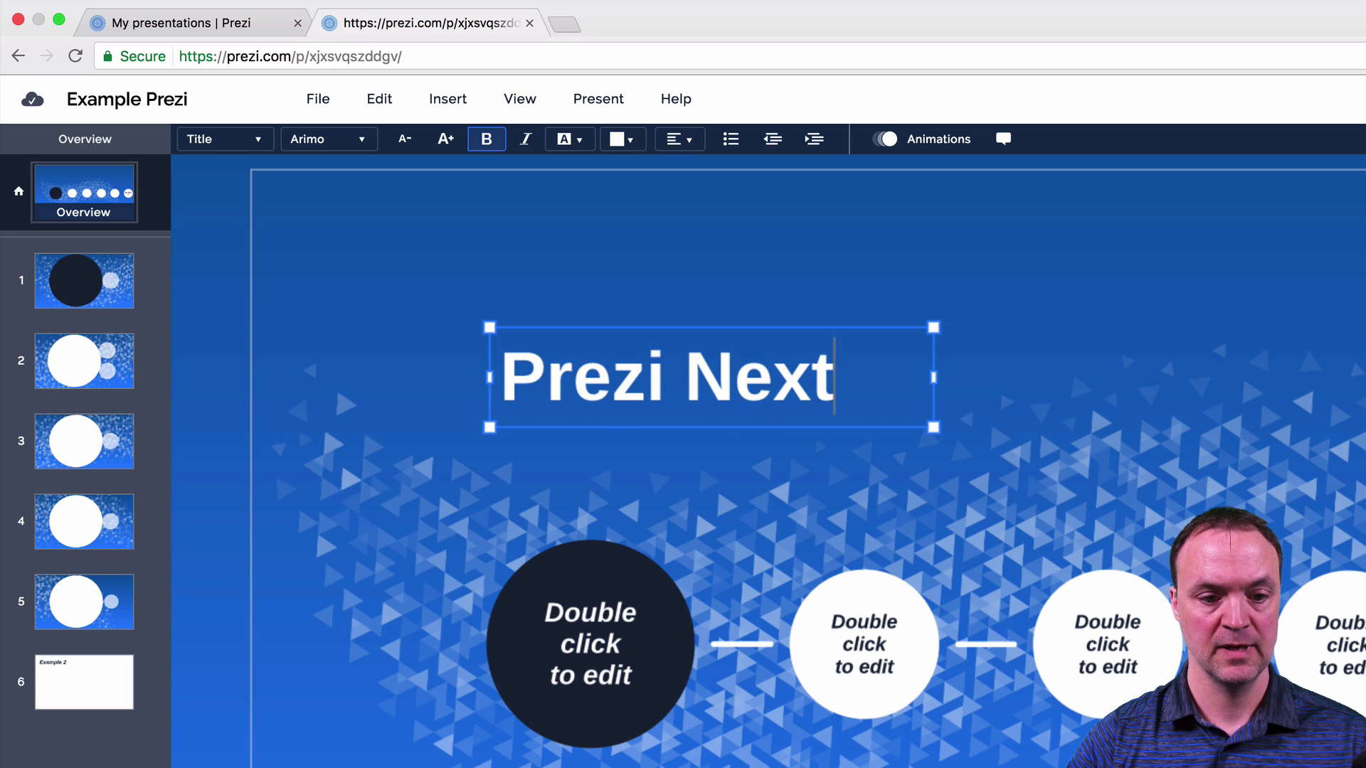
left_click(377, 555)
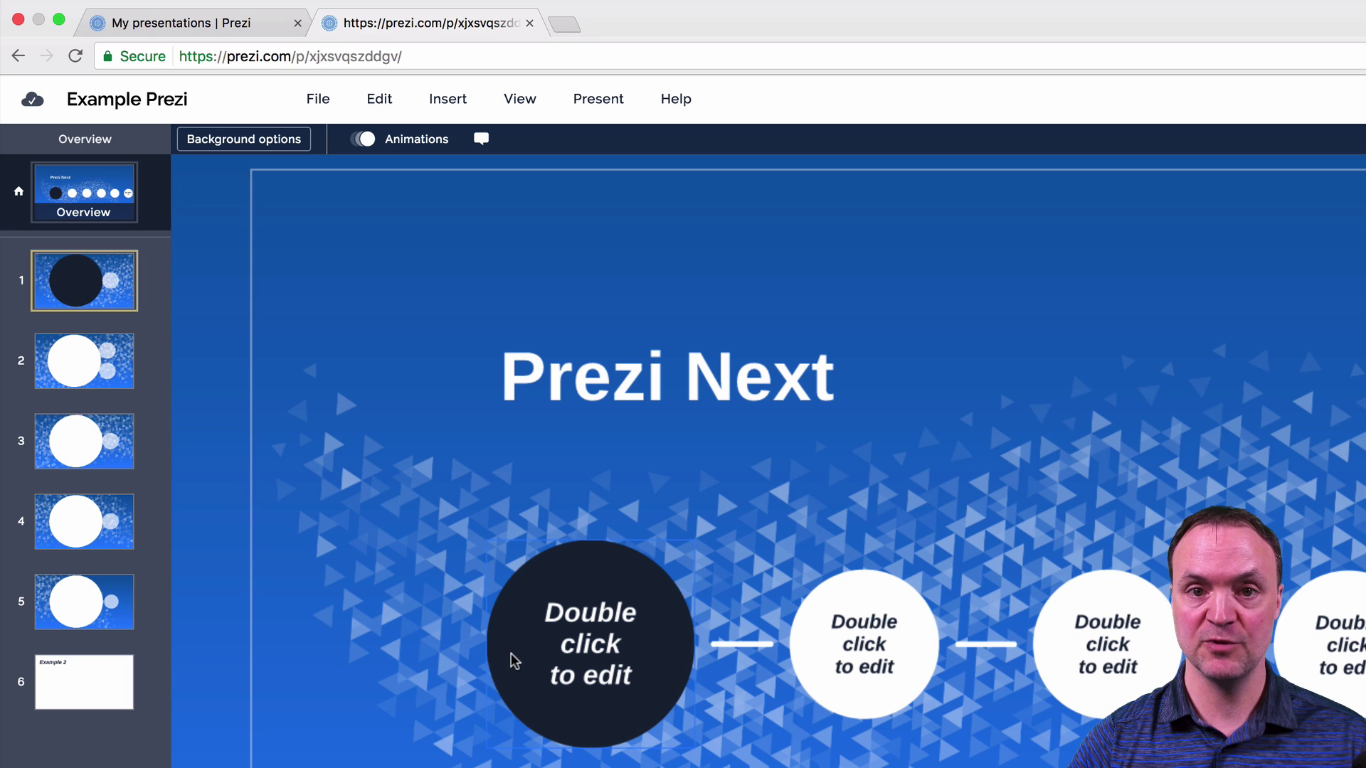
Fill the first topic circle with the orange swatch and lower its opacity to about half.
left_click(622, 722)
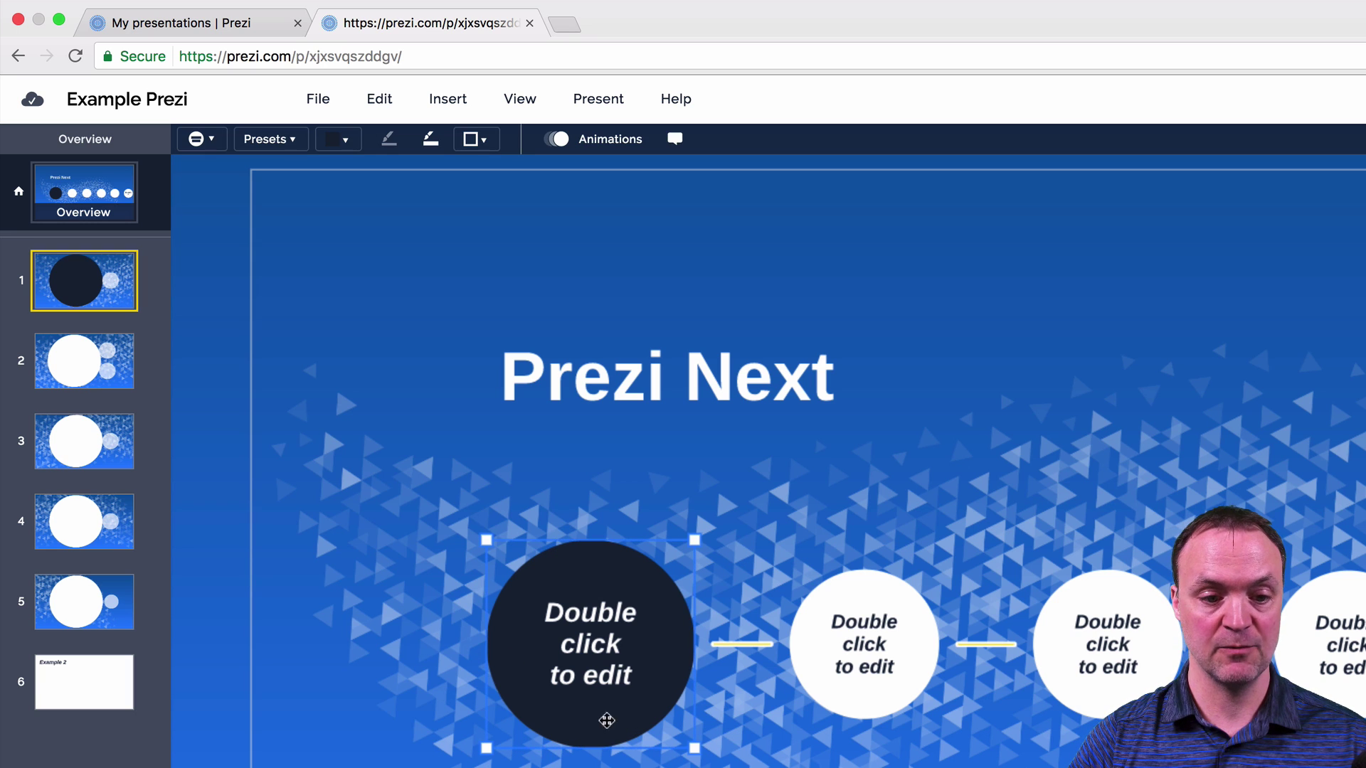
left_click(343, 141)
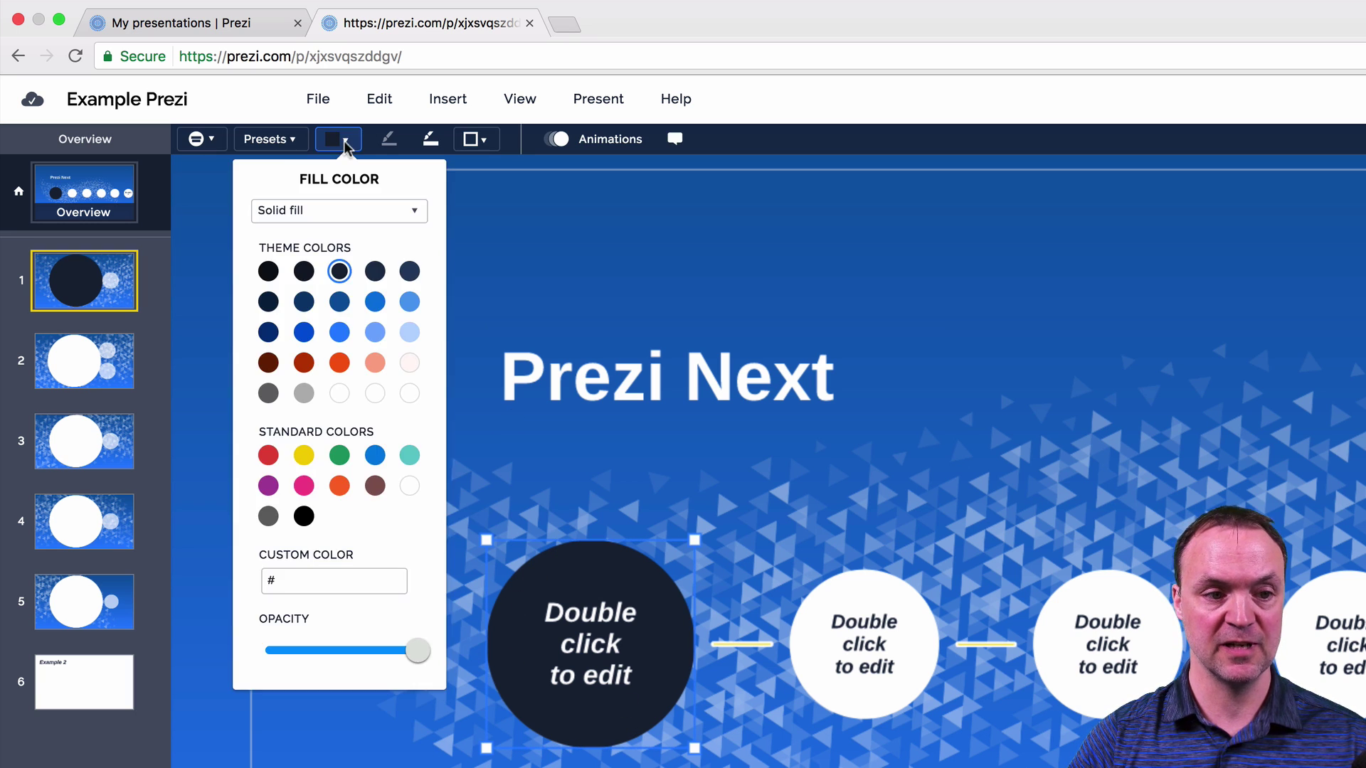
left_click(340, 487)
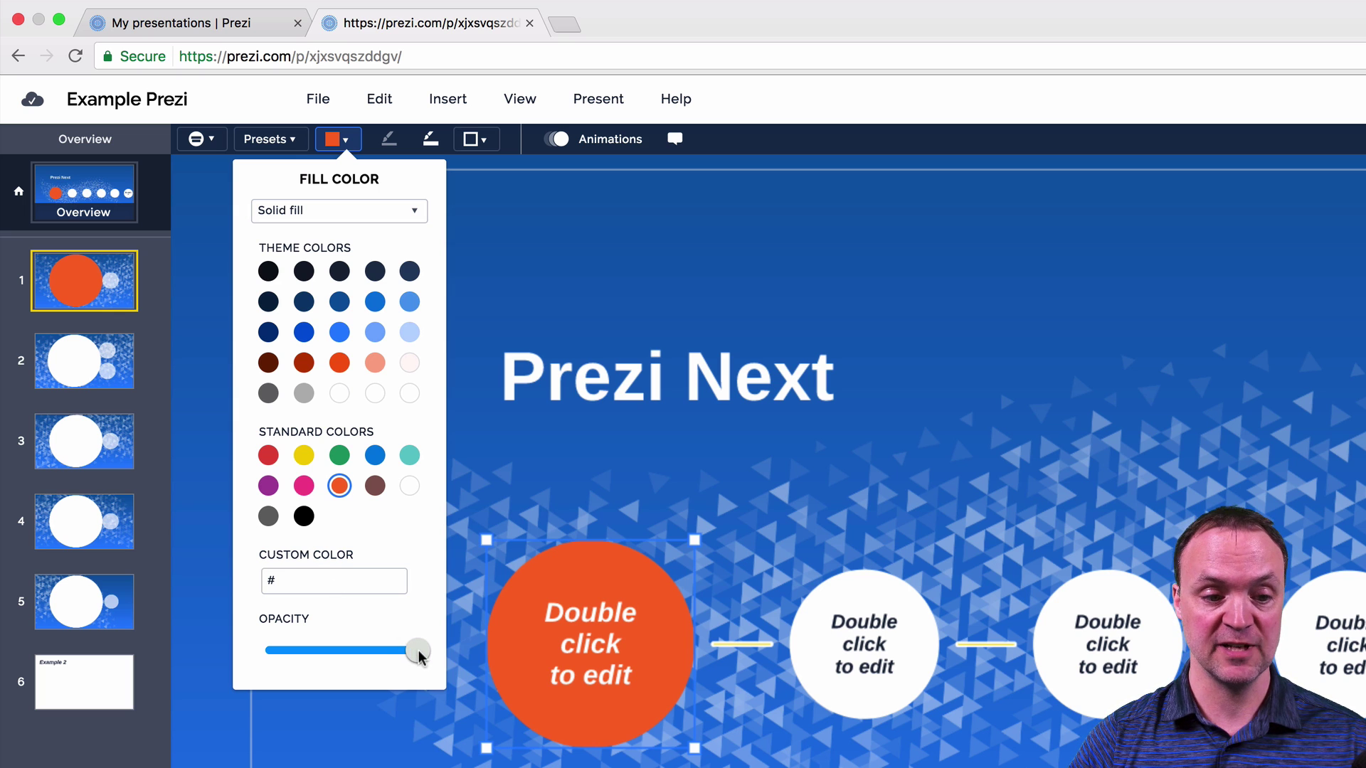
mouse_move(420, 656)
left_mouse_down()
mouse_move(327, 658)
mouse_move(395, 658)
left_mouse_up()
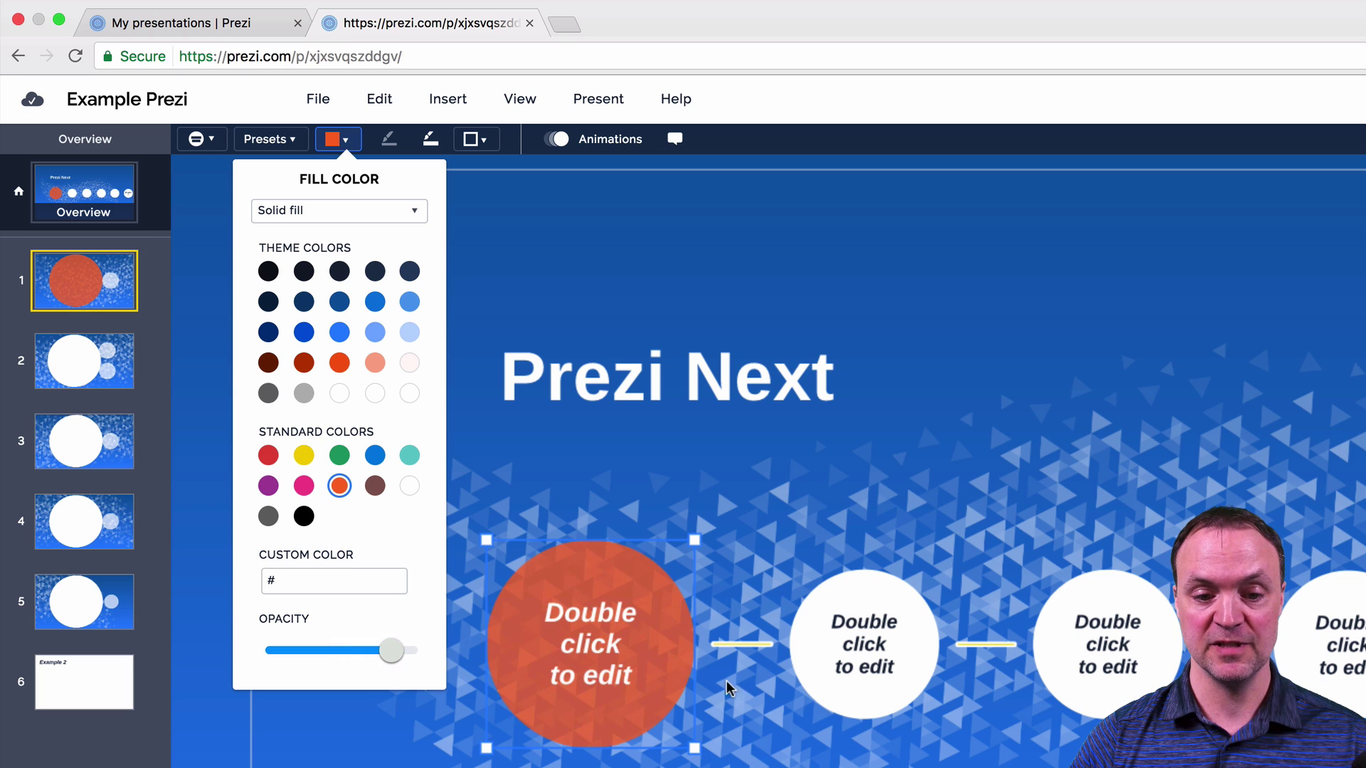
Make the connector line after the orange circle thicker and blue.
left_click(741, 645)
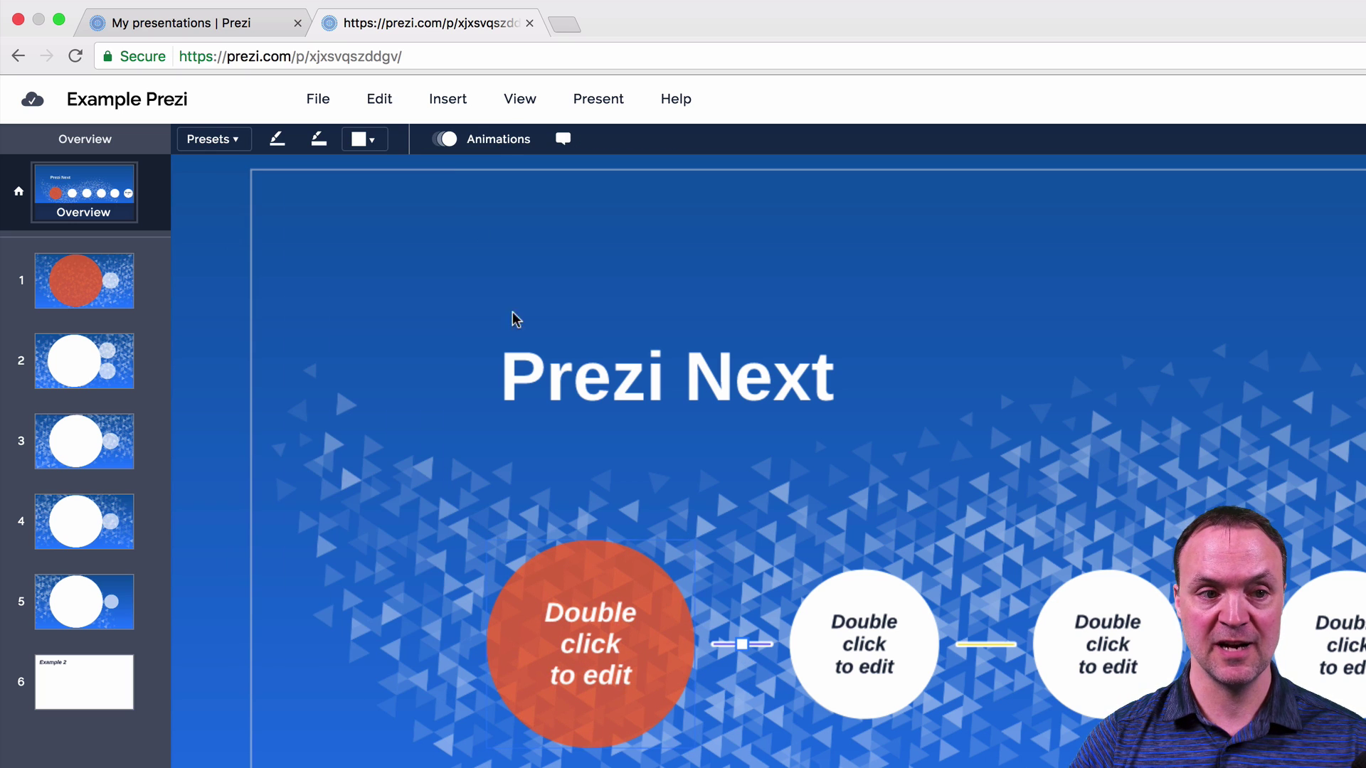
left_click(330, 142)
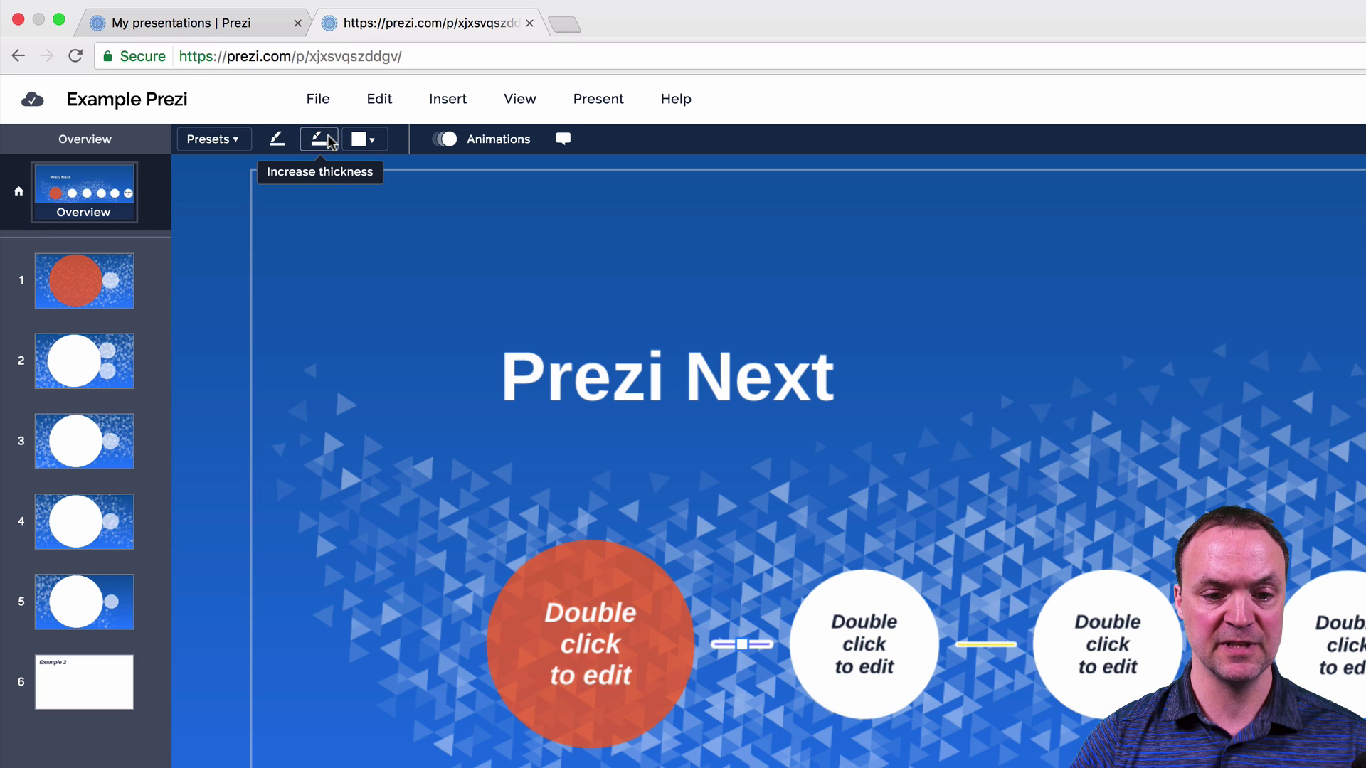
left_click(331, 142)
left_click(279, 140)
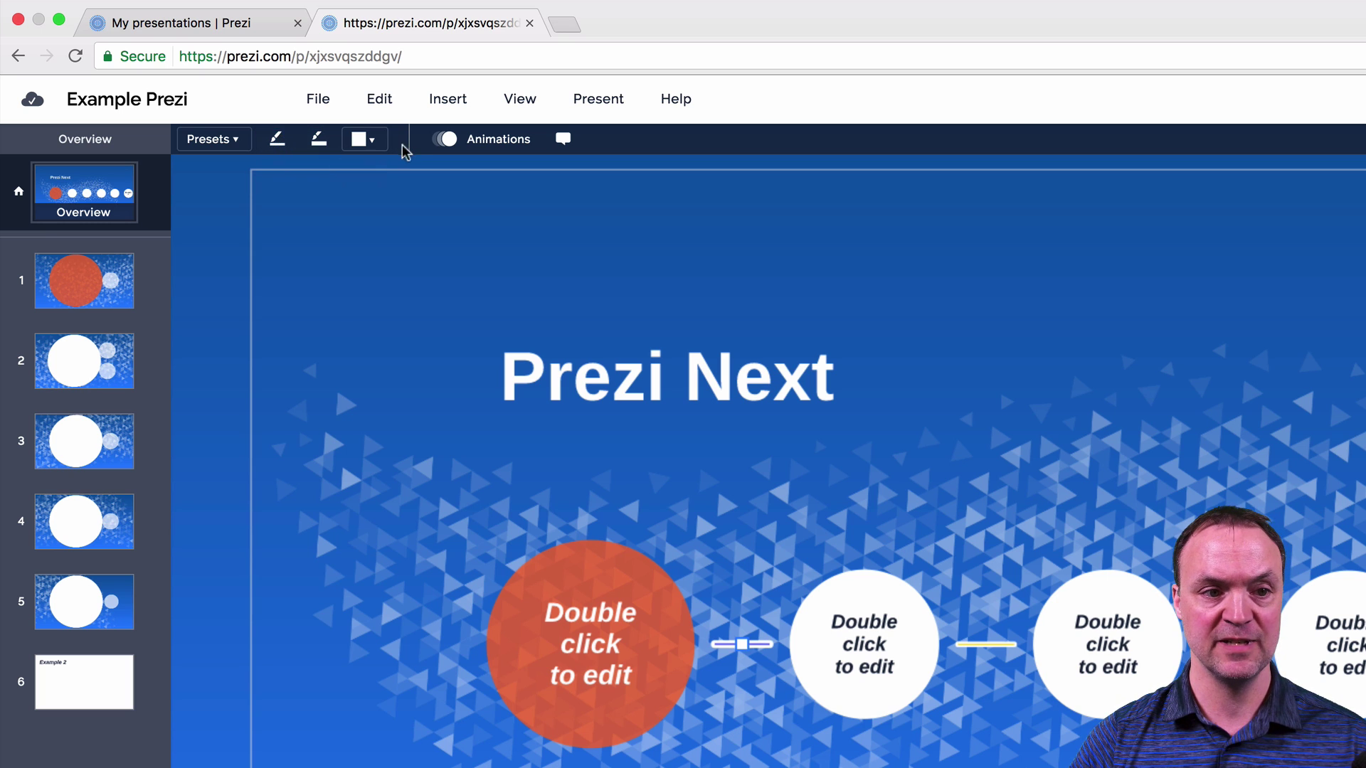
left_click(369, 141)
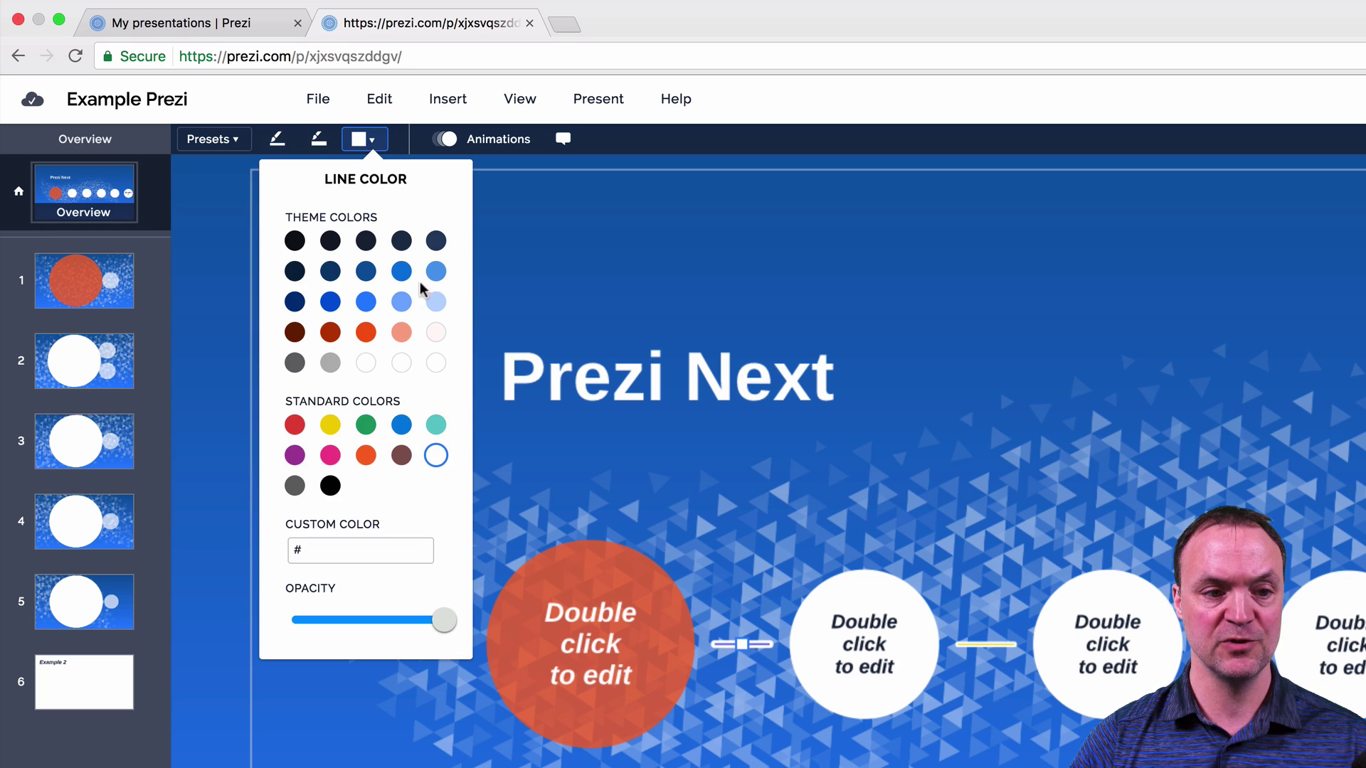
left_click(365, 303)
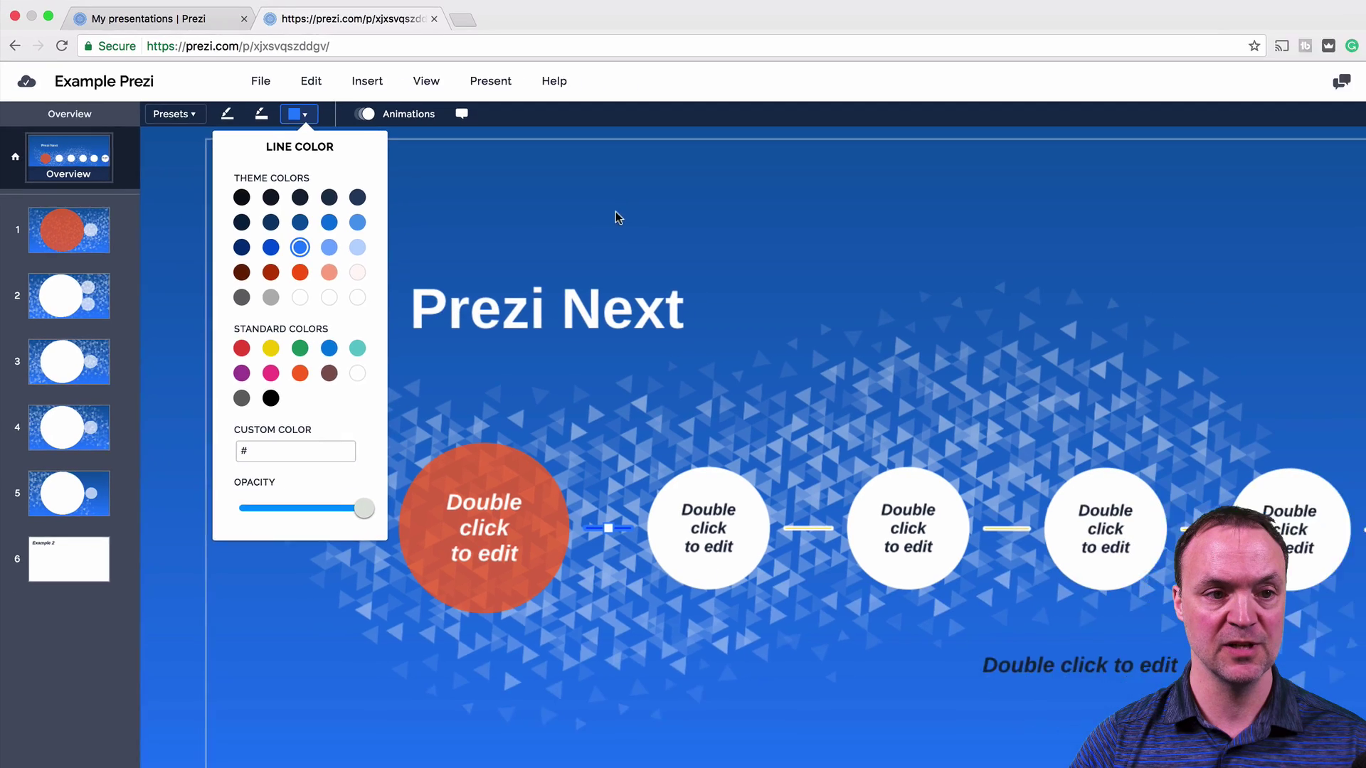
Upload AdobeStock_45116330.jpeg, the man-at-laptop photo, as the background image.
left_click(622, 235)
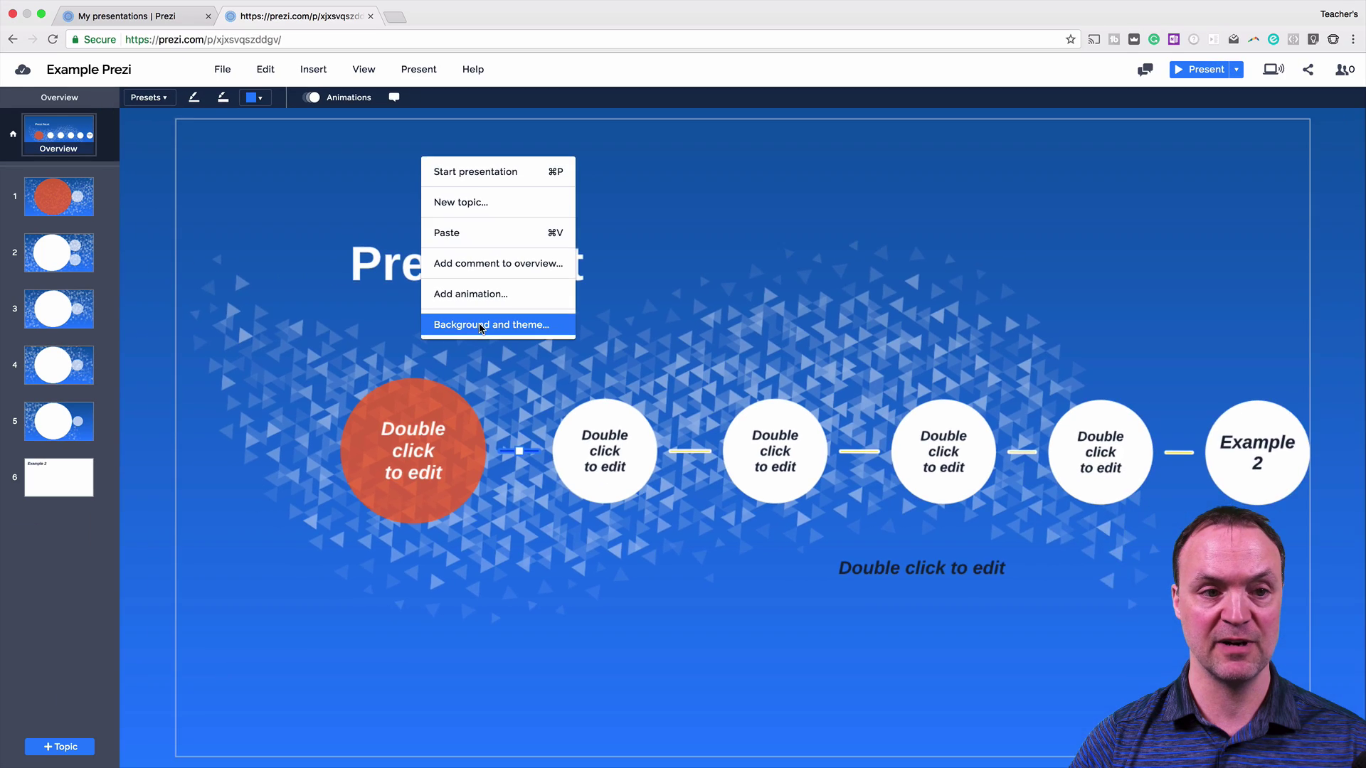
left_click(375, 357)
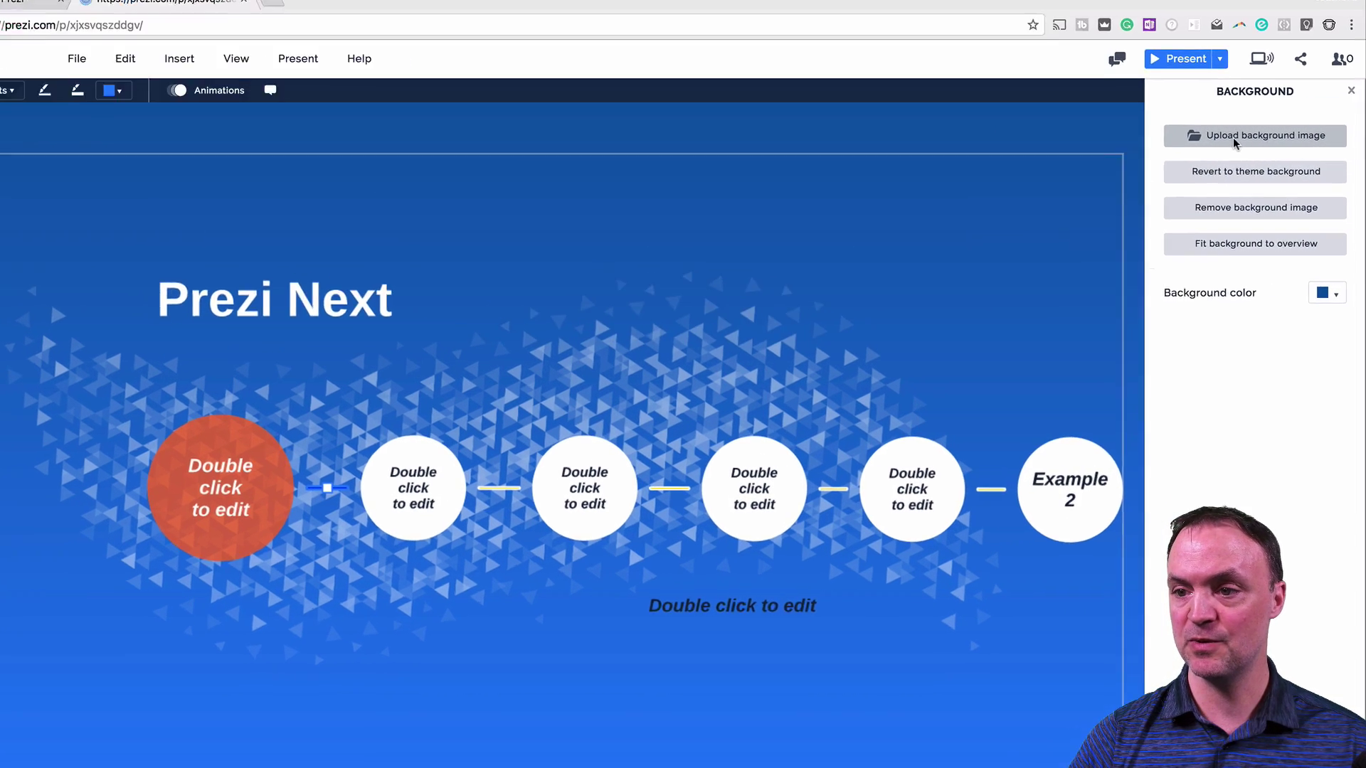
left_click(1250, 139)
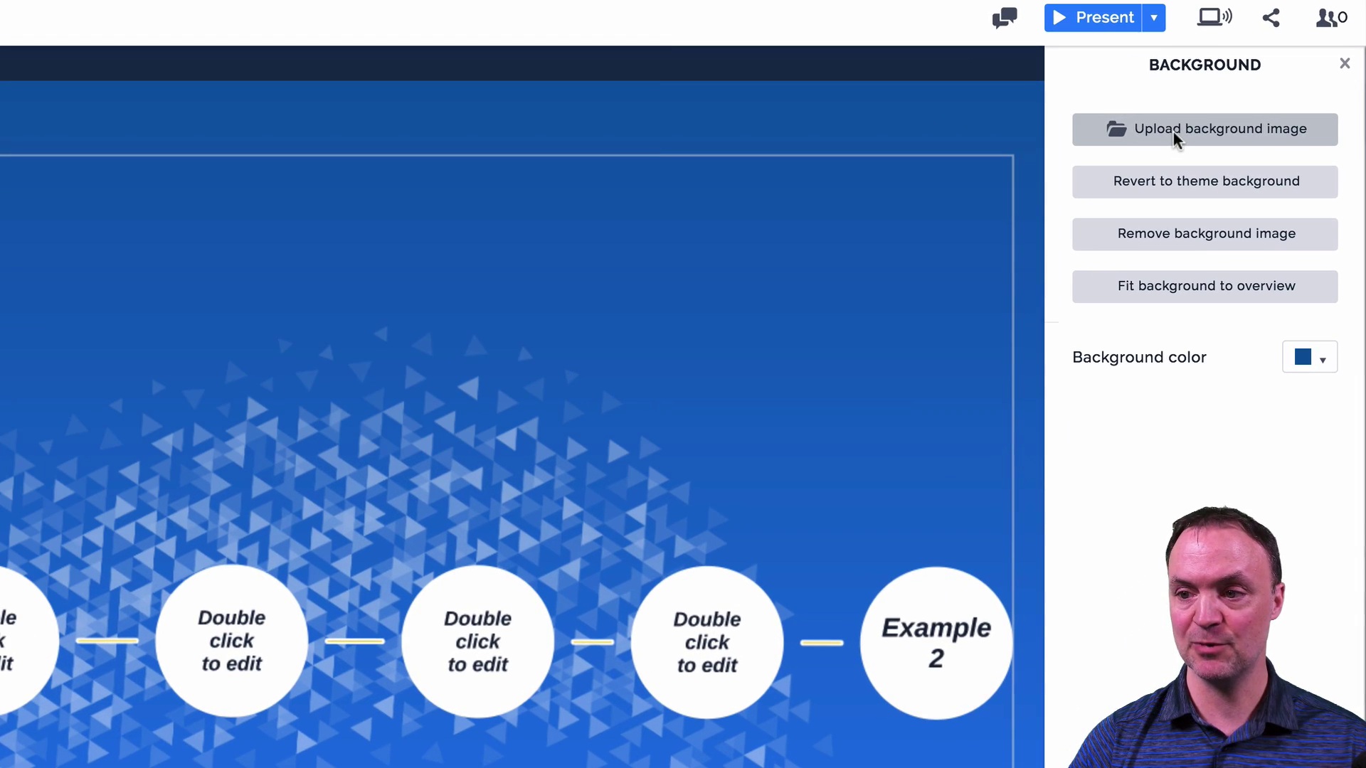
left_click(128, 63)
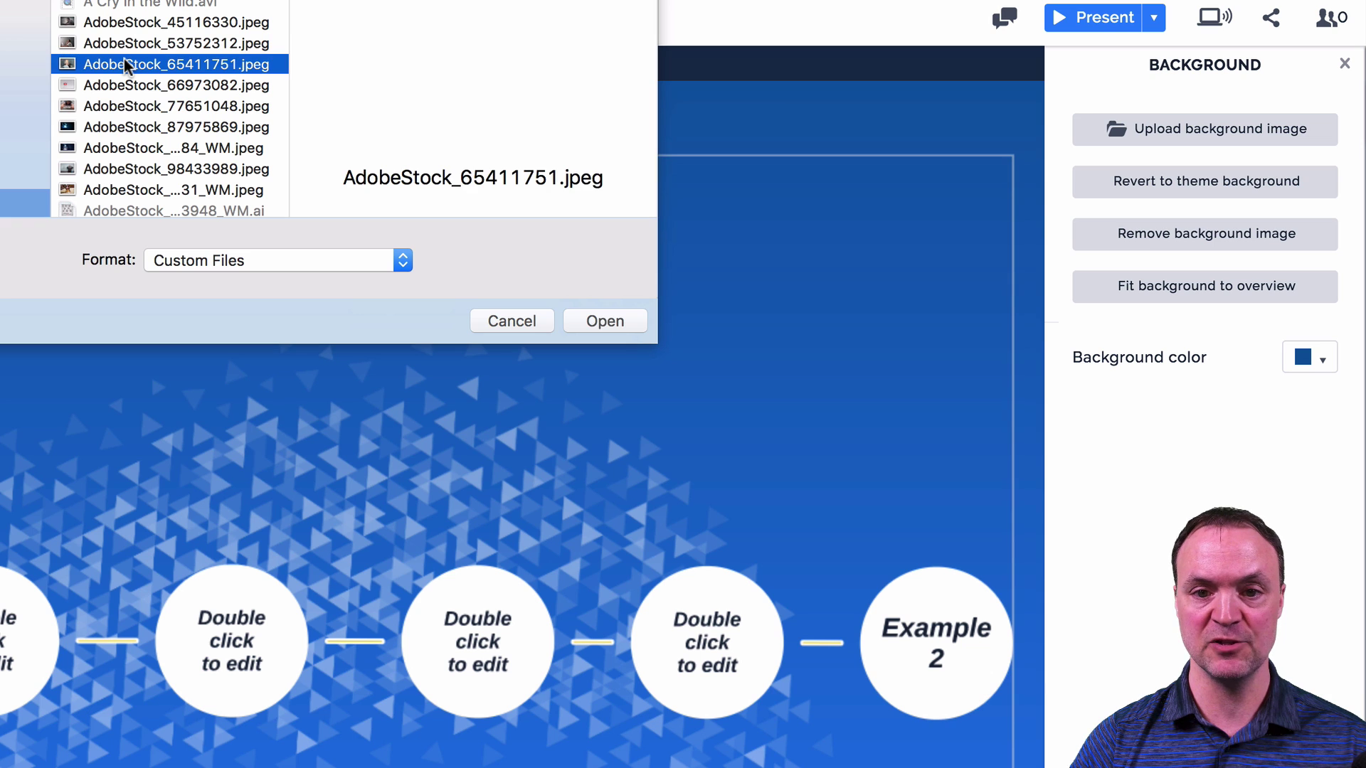
left_click(132, 43)
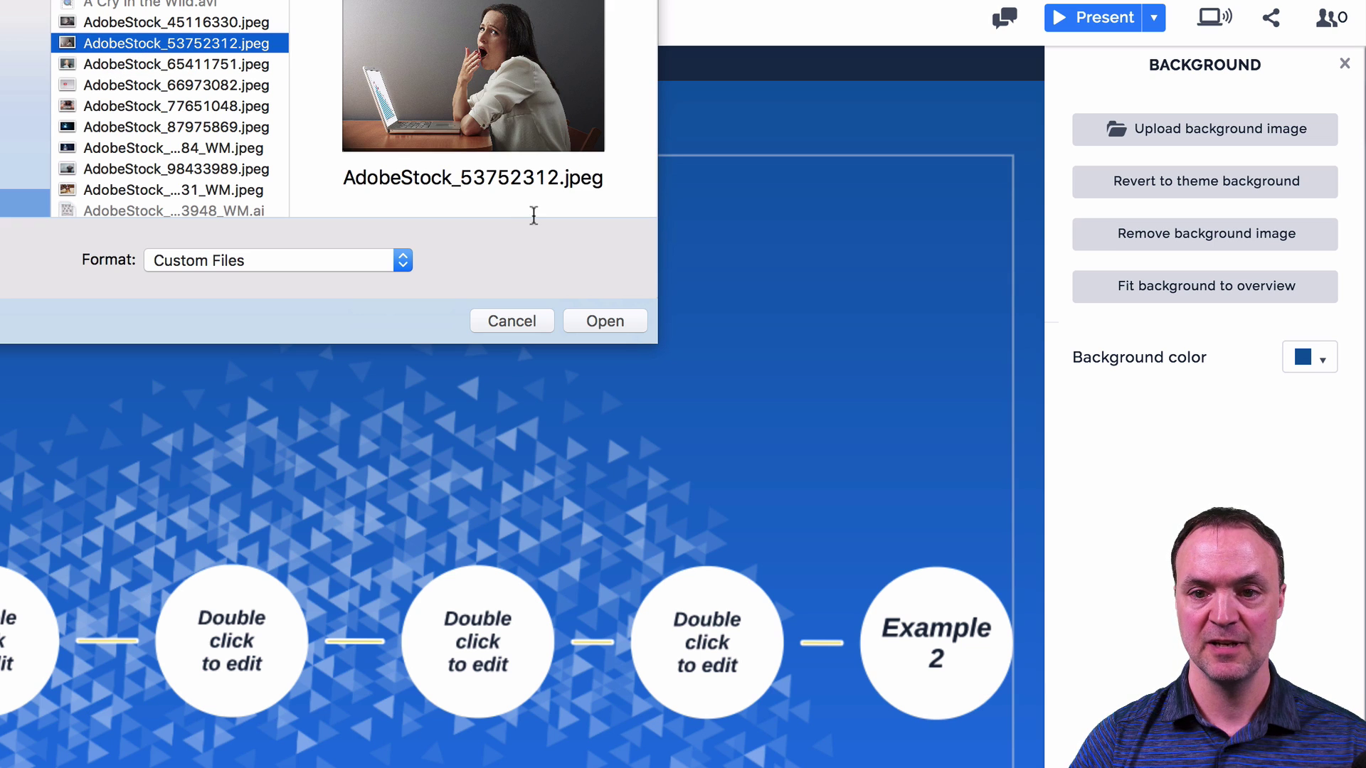
left_click(169, 22)
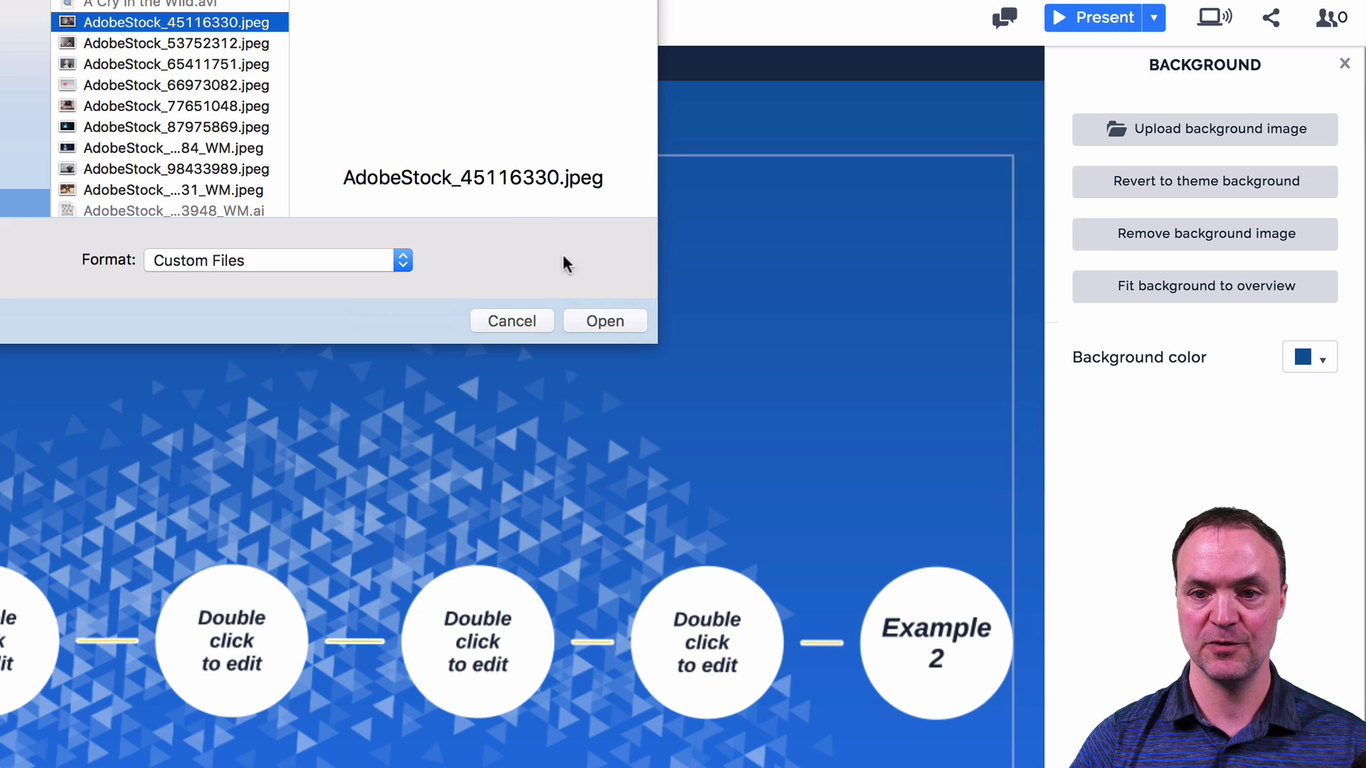
left_click(606, 320)
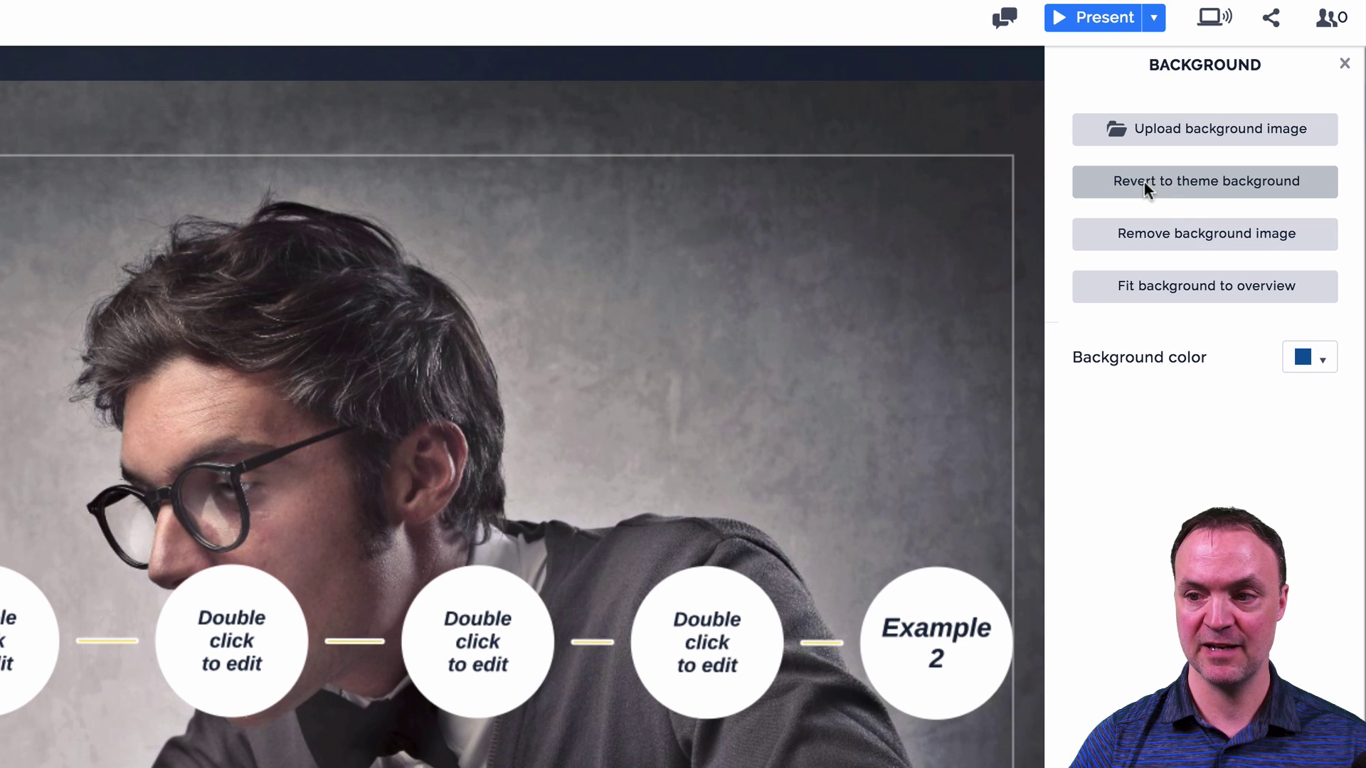
Revert to the theme background and set the background colour to orange-red.
left_click(1144, 182)
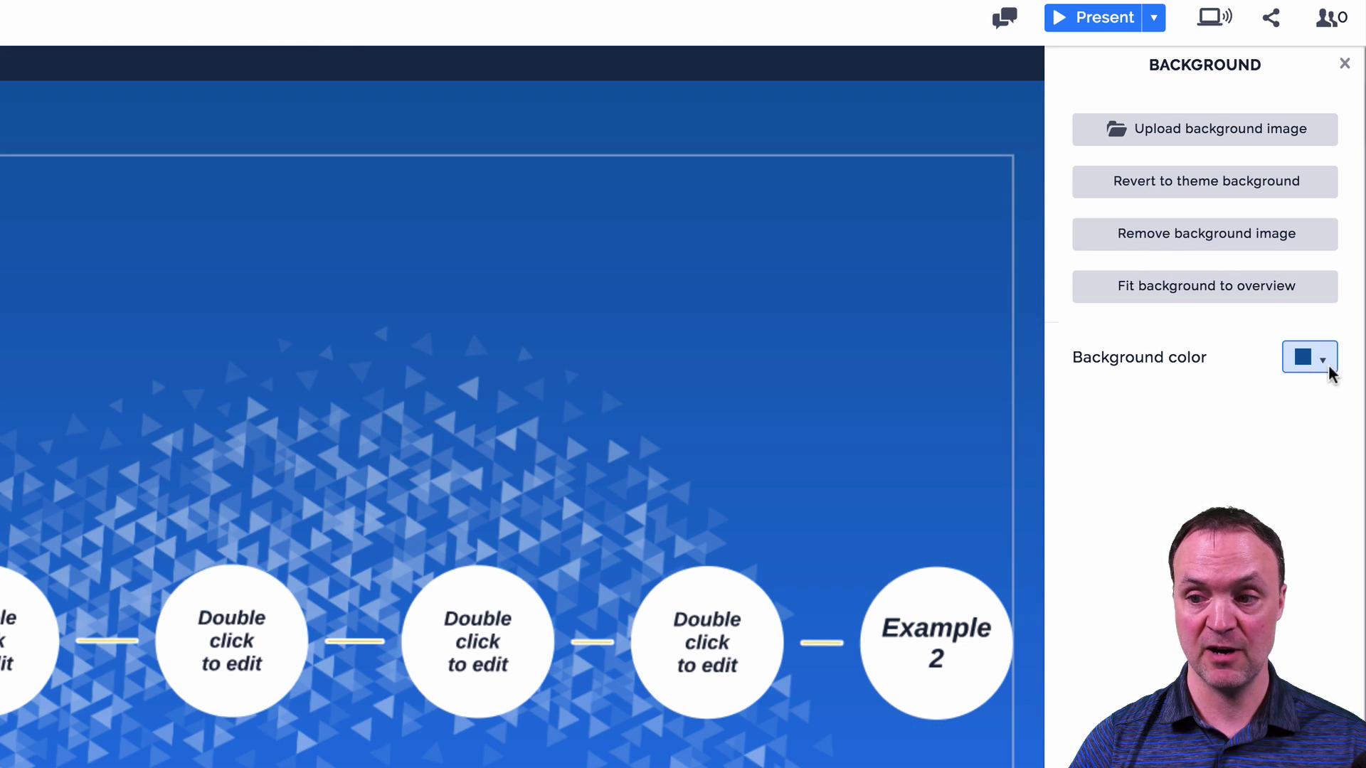
left_click(1309, 365)
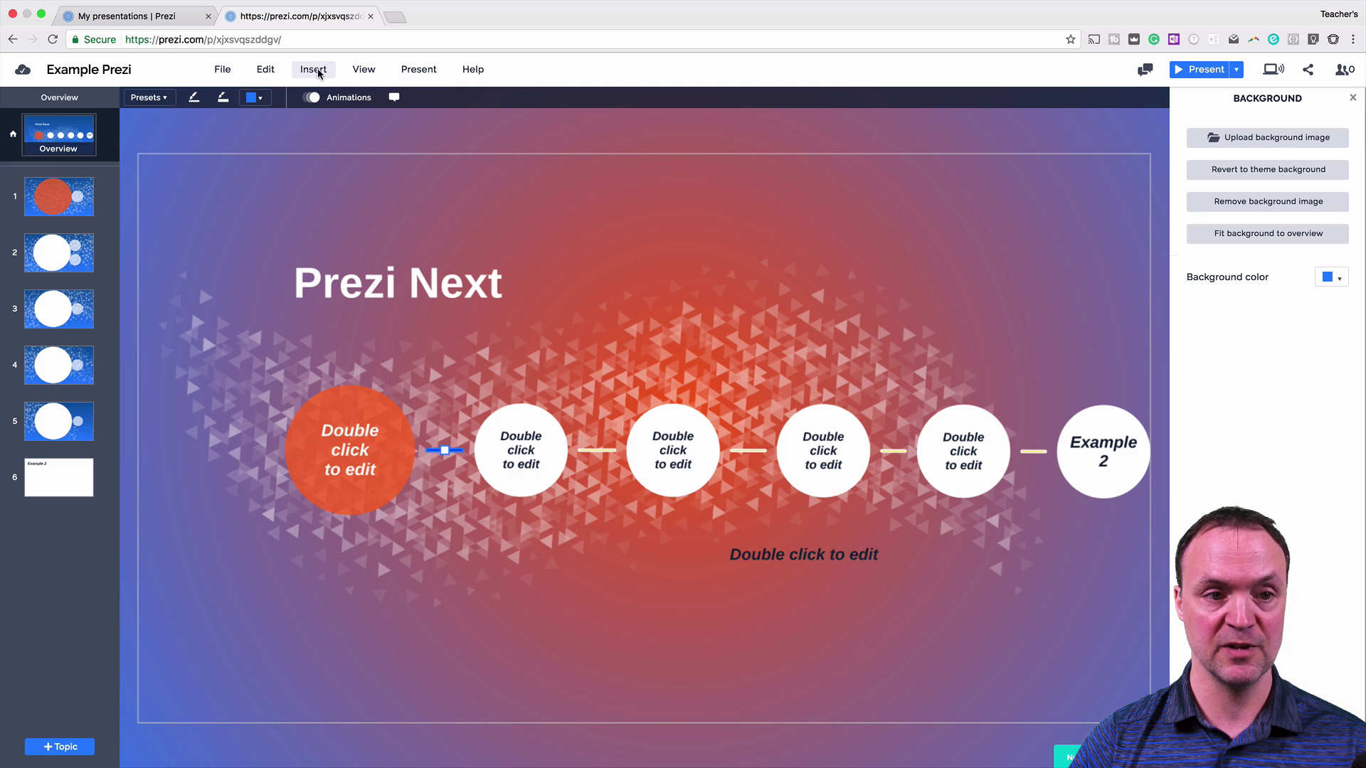
Insert AdobeStock_98433989.jpeg and resize it beside the Prezi Next title.
left_click(317, 71)
left_click(298, 141)
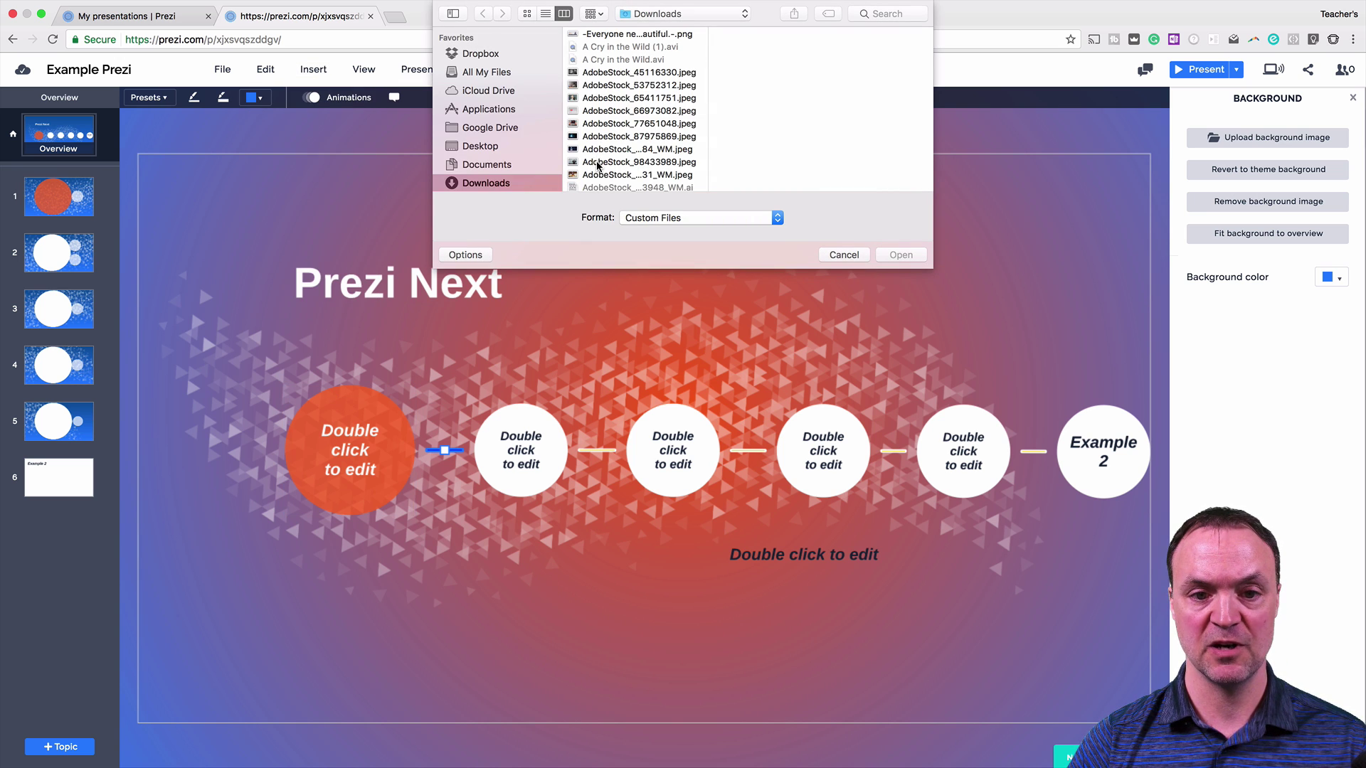
left_click(599, 163)
left_click(900, 262)
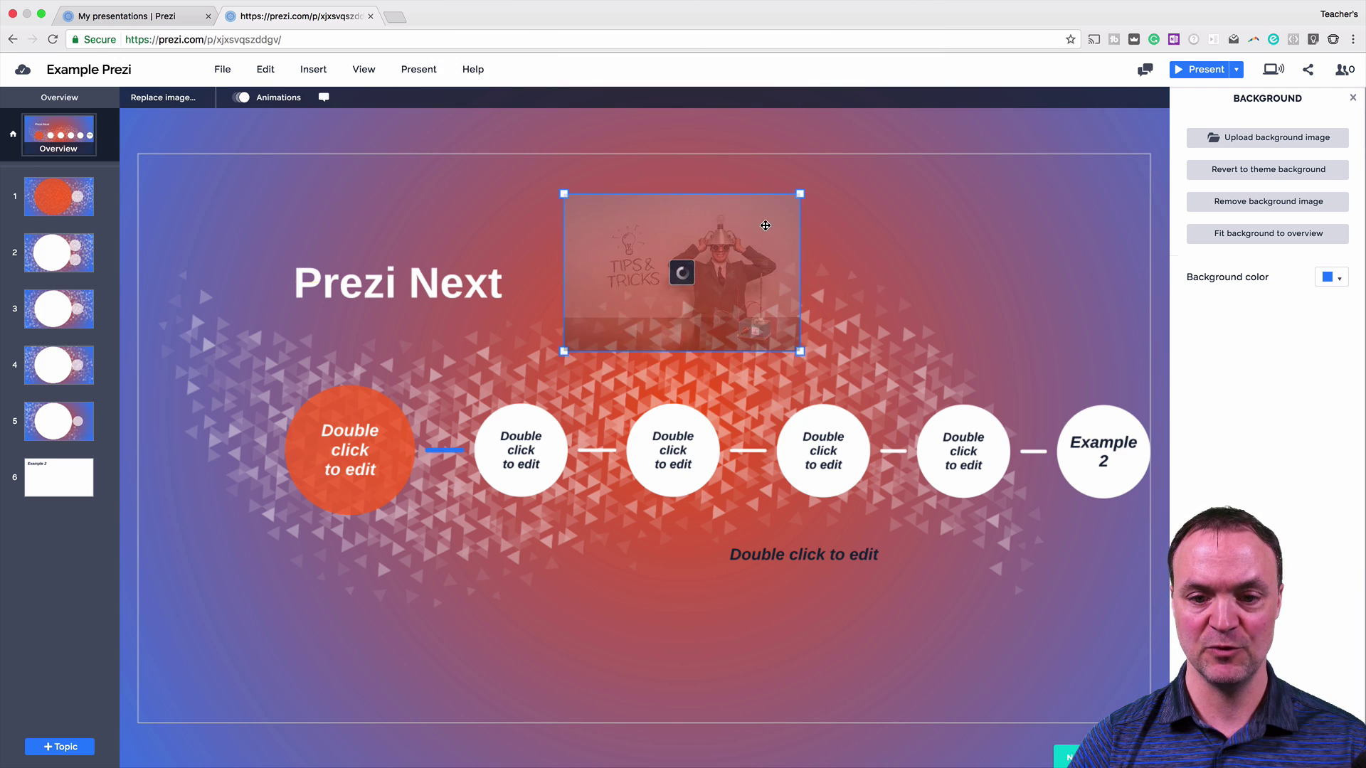
left_click_drag(790, 303, 732, 239)
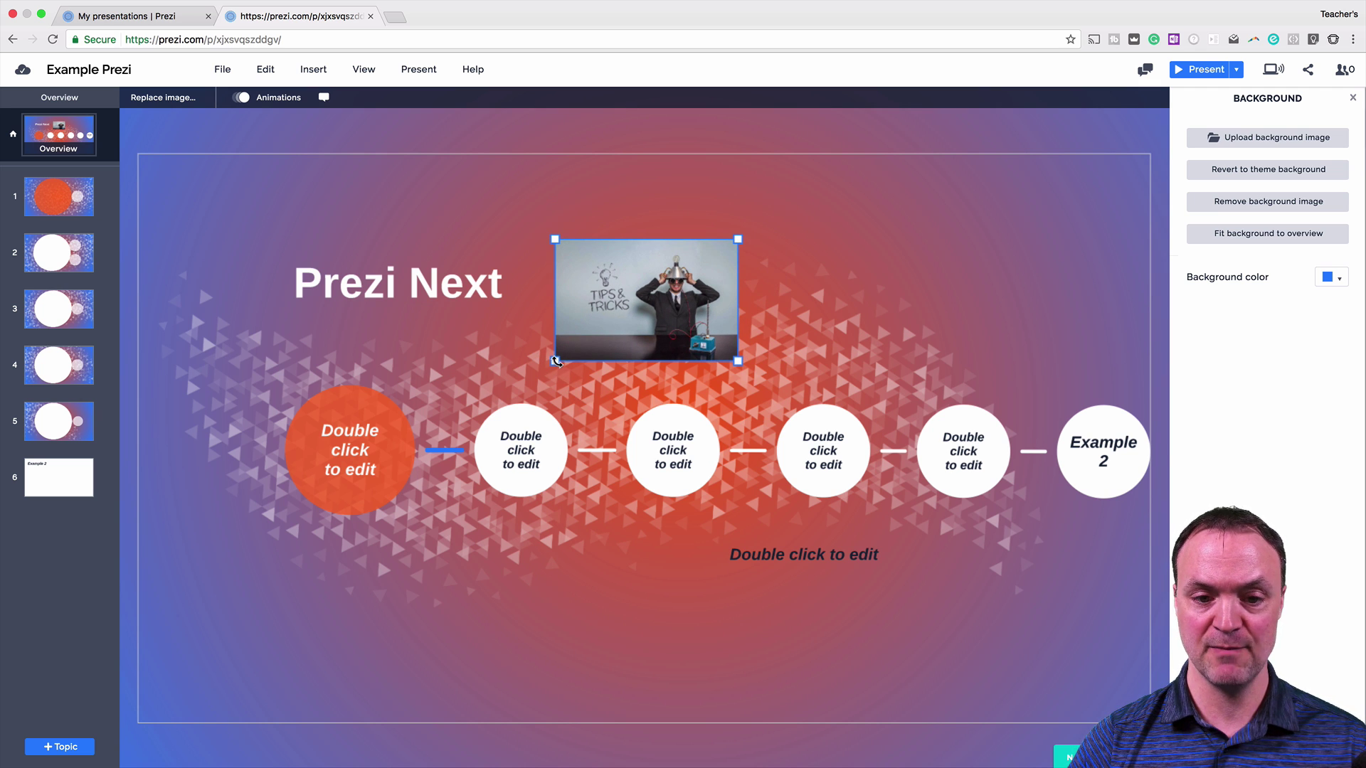
mouse_move(556, 361)
left_mouse_down()
mouse_move(526, 291)
mouse_move(519, 312)
mouse_move(551, 366)
left_mouse_up()
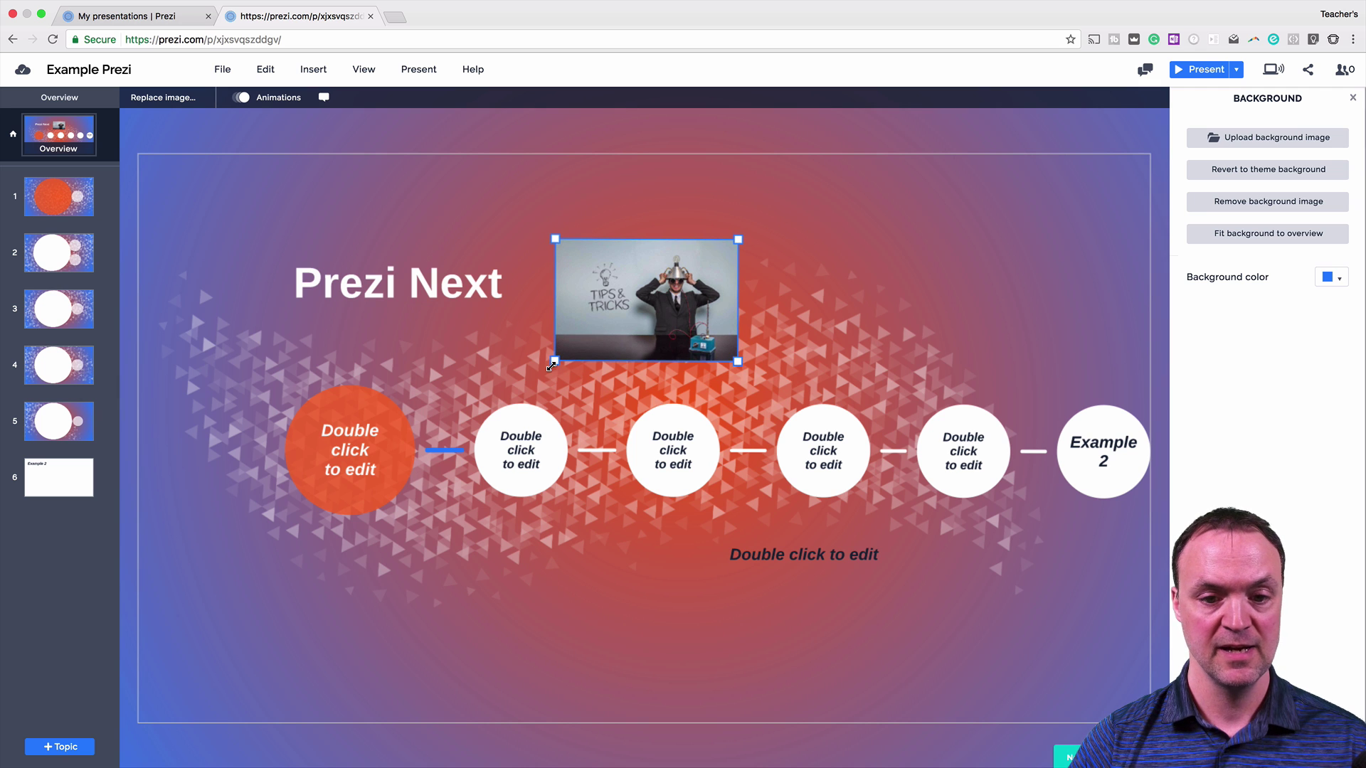
Insert the photo AdobeStock_45116330.jpeg into the orange topic and drag it below the heading.
left_click(377, 466)
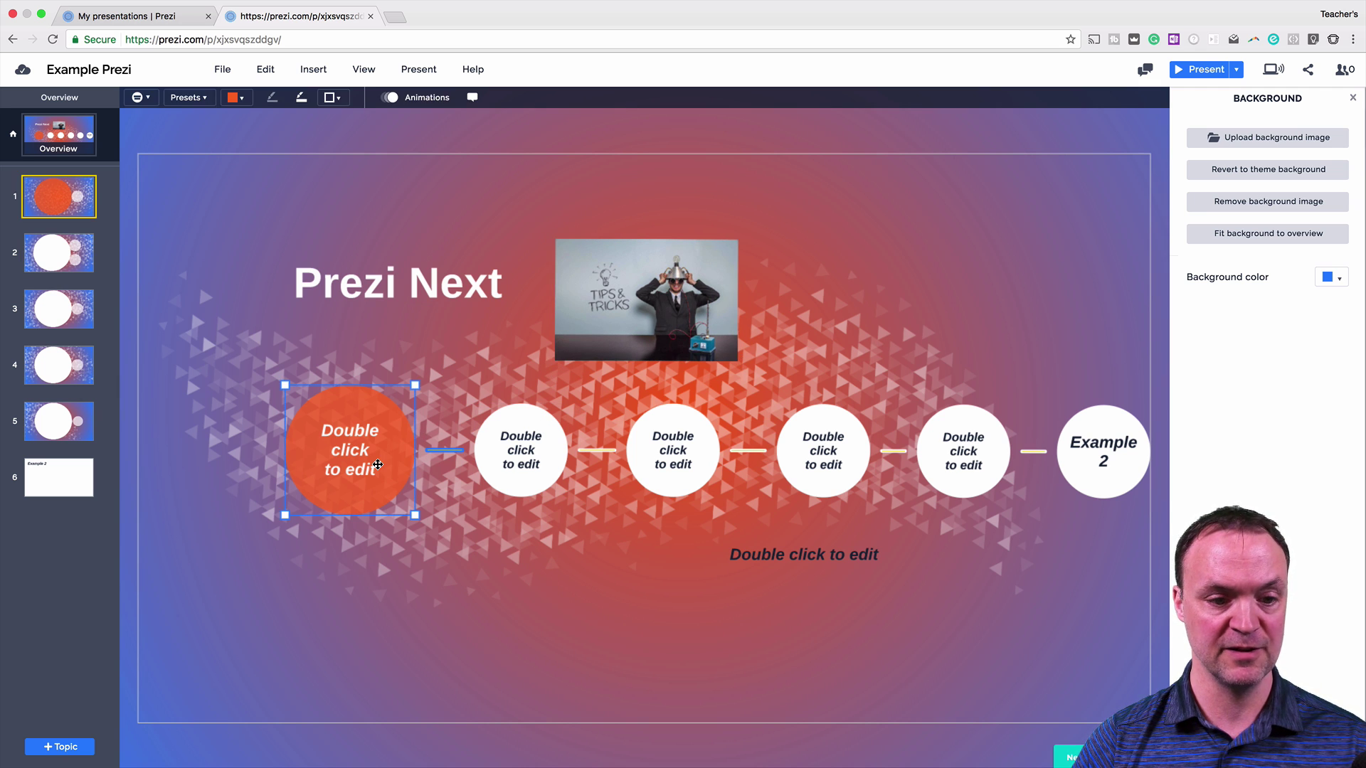
left_click(378, 465)
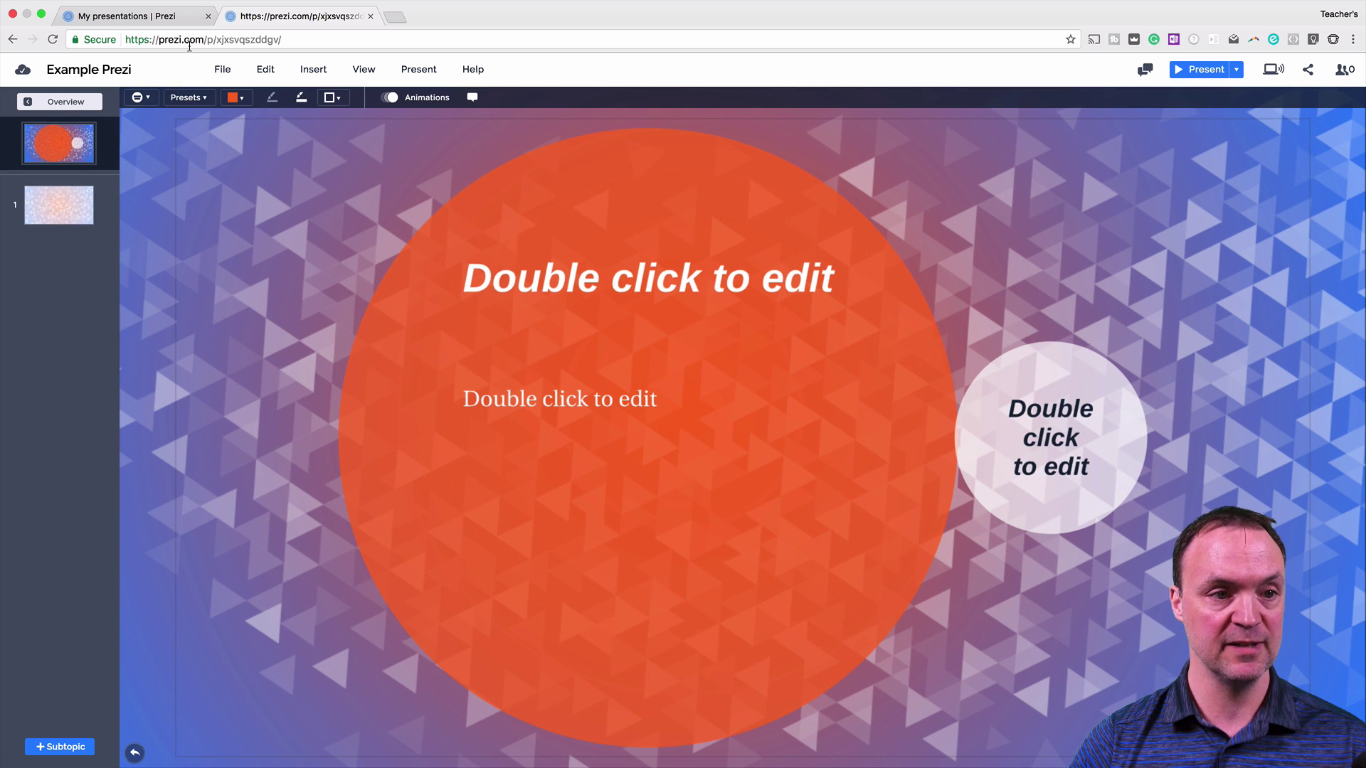
left_click(313, 69)
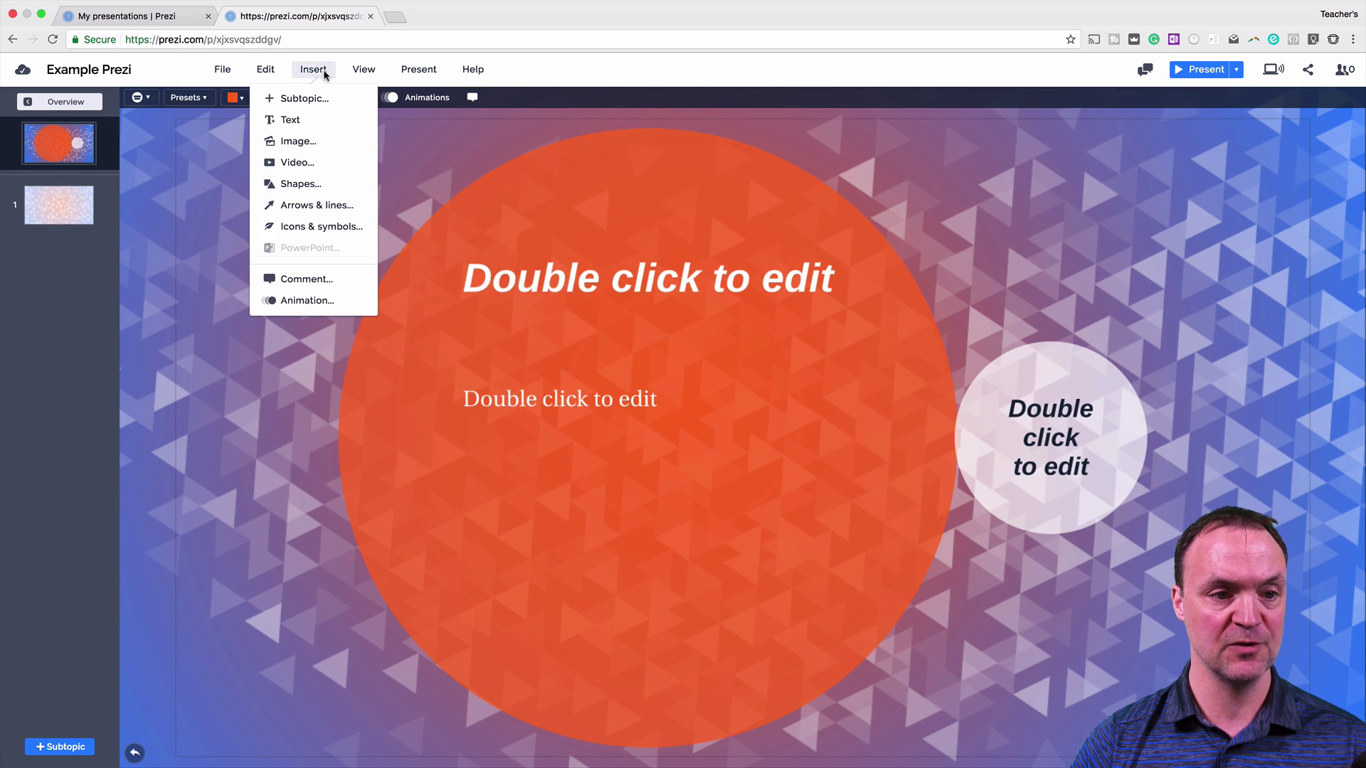
left_click(307, 142)
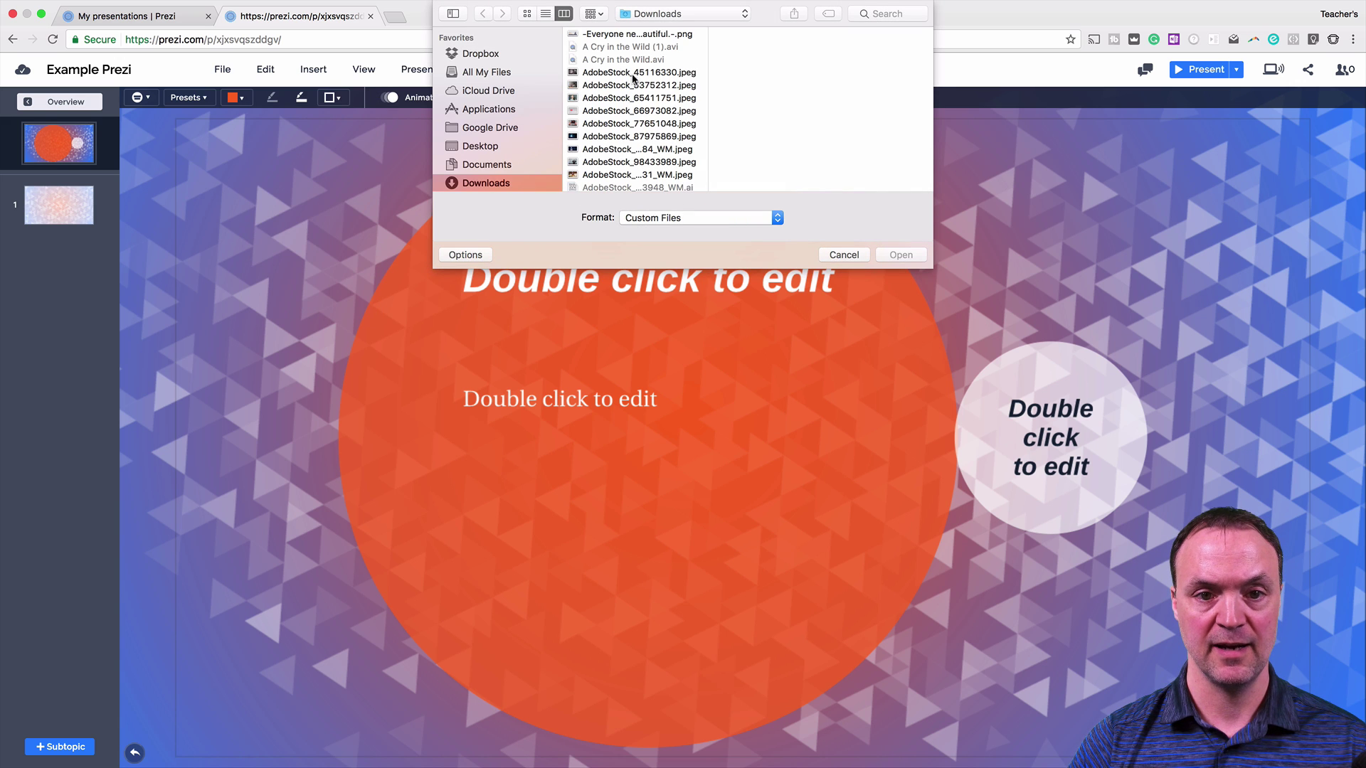
left_click(631, 72)
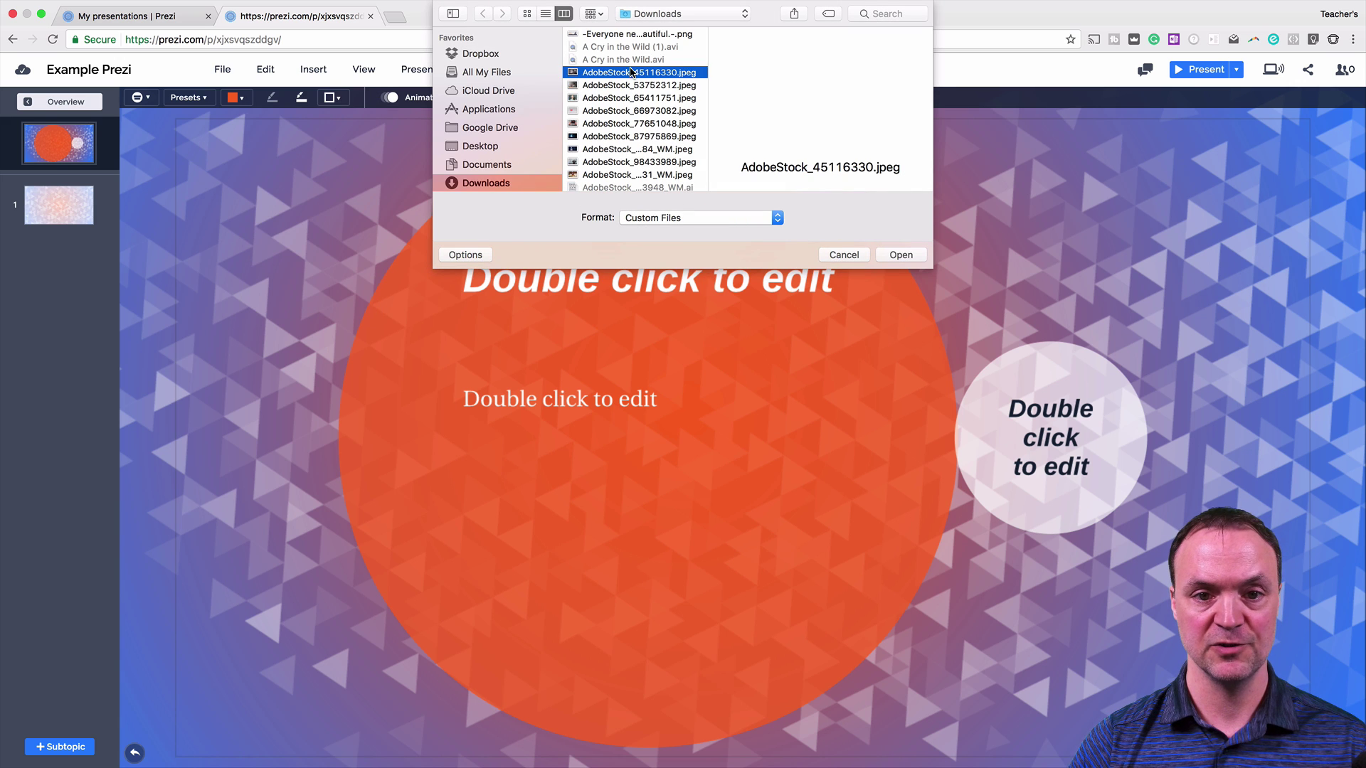
left_click(899, 255)
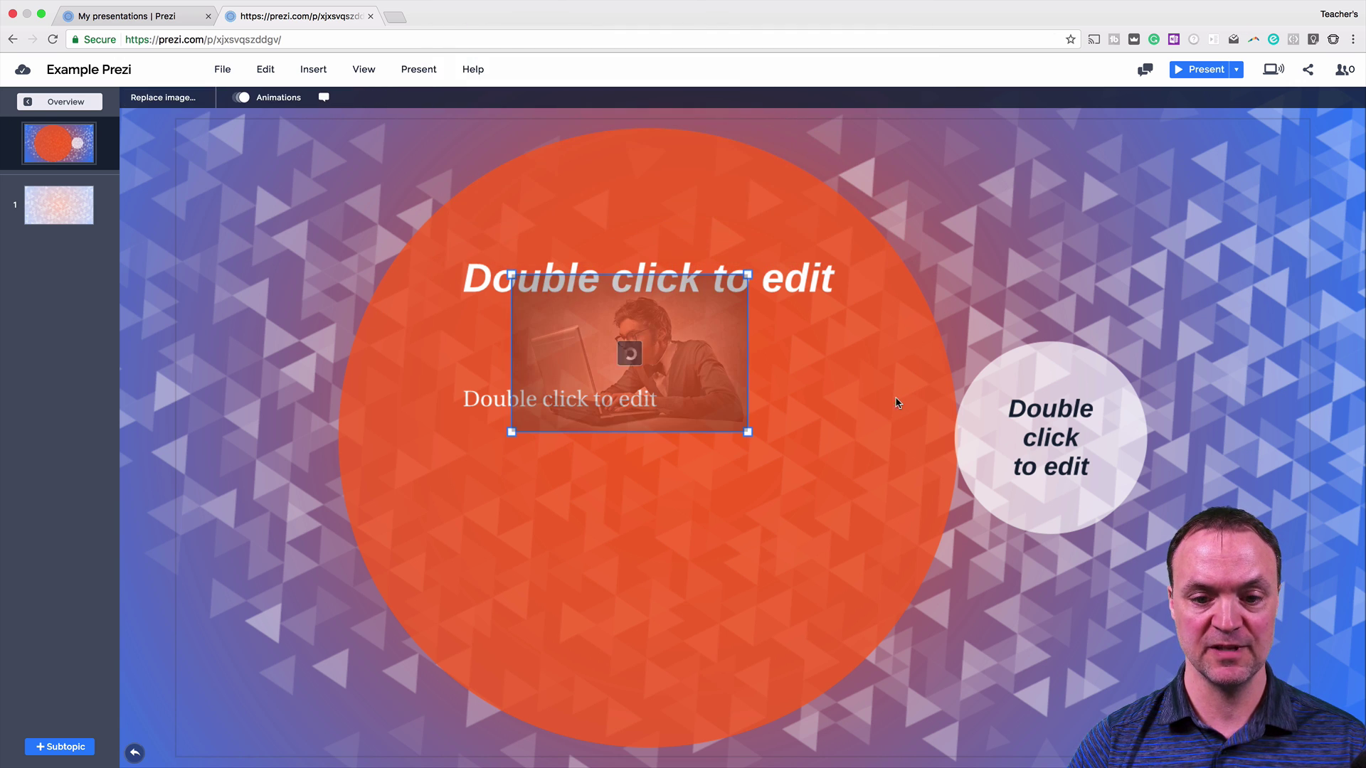
left_click_drag(702, 356, 697, 471)
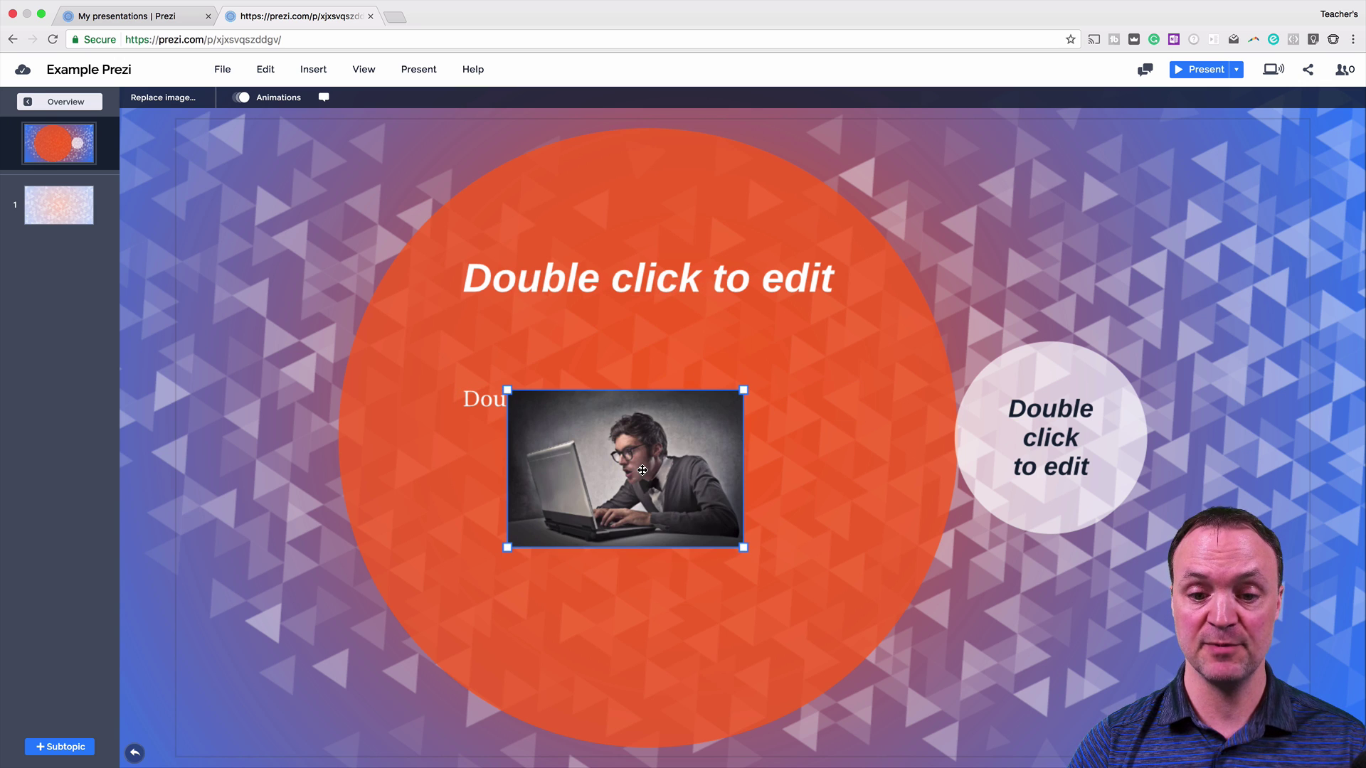
Move the laptop photo right and down, clear of the body text, then return to the overview.
right_click(642, 471)
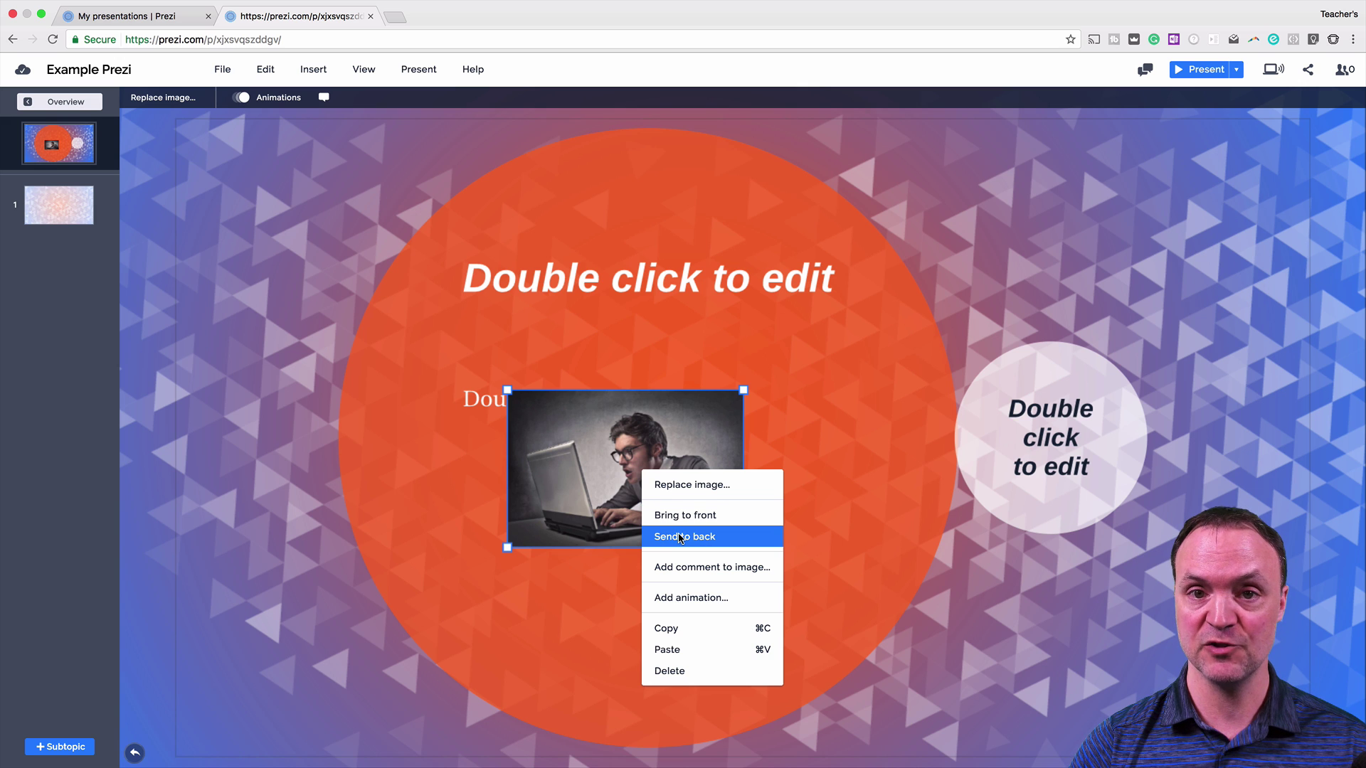
left_click(576, 553)
left_click_drag(601, 498, 665, 521)
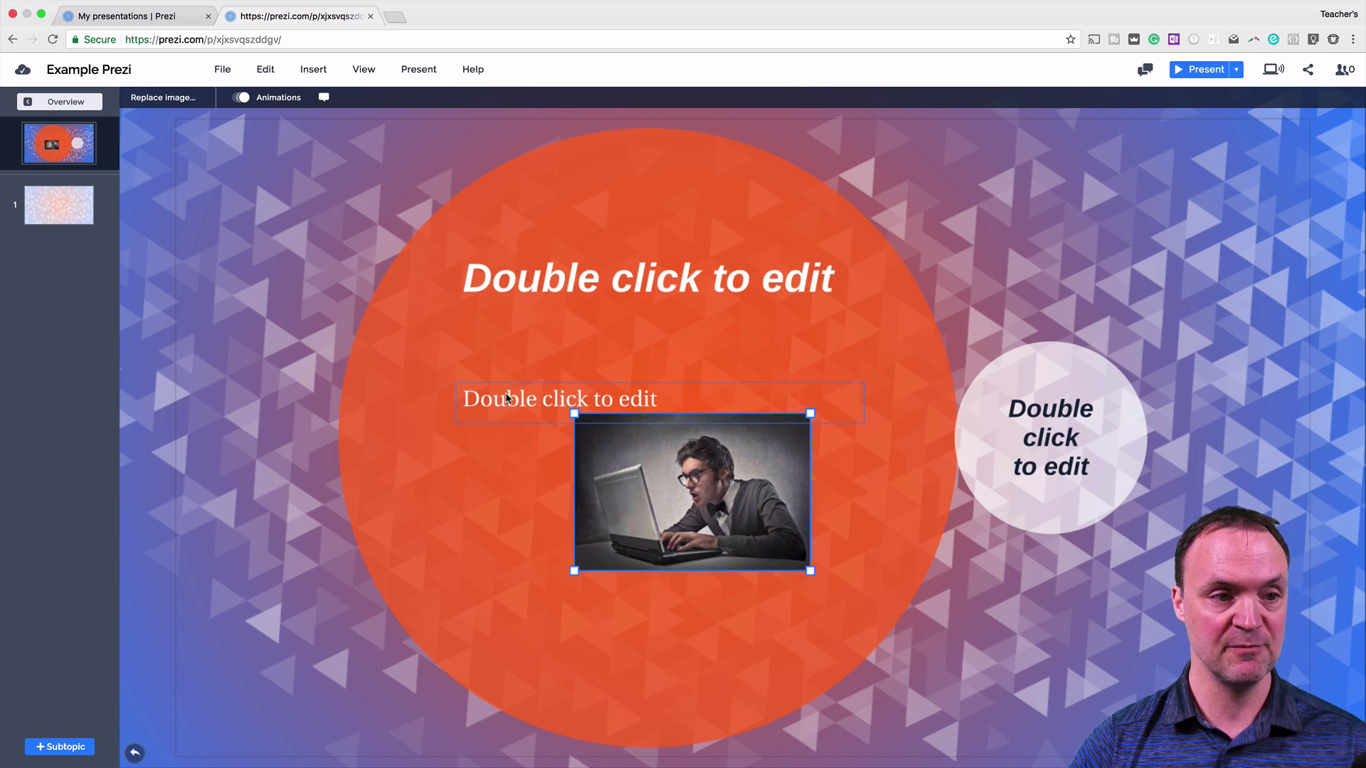
left_click(67, 103)
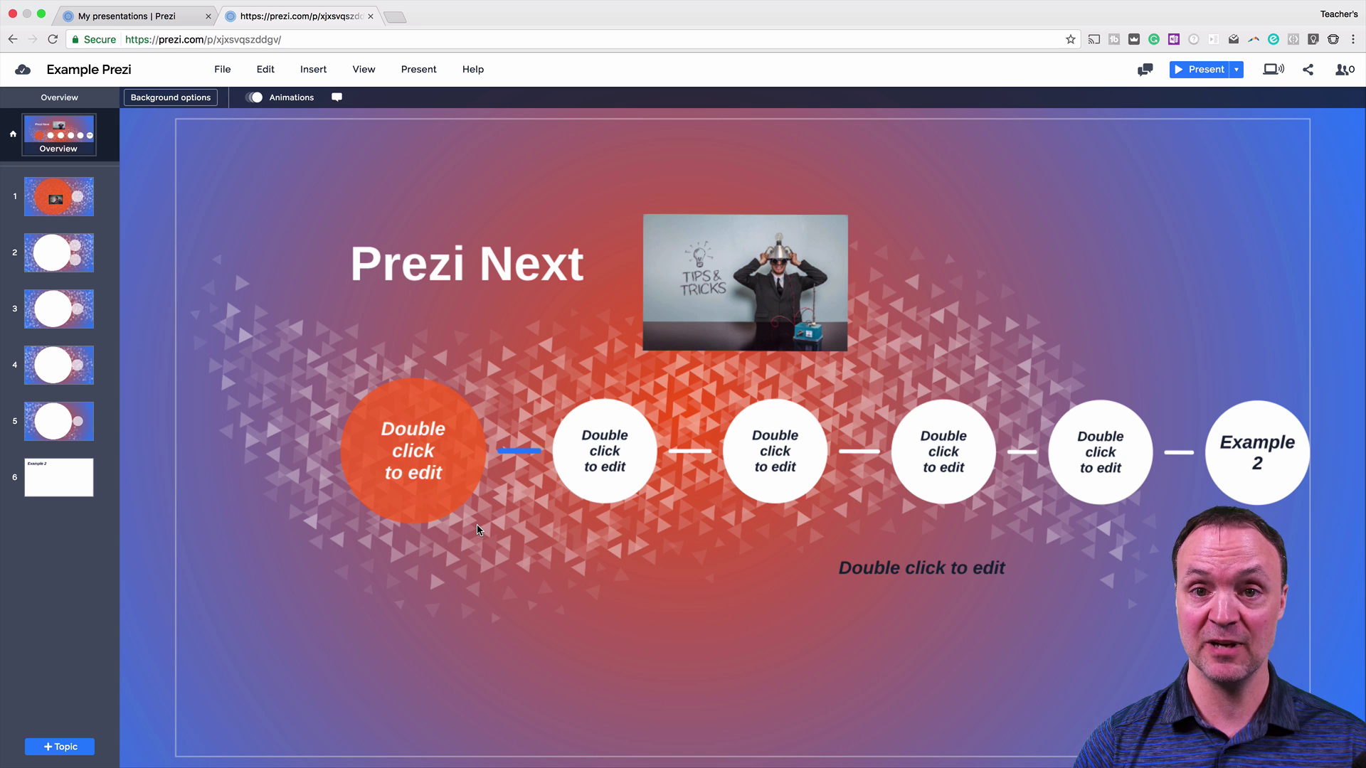
Zoom into the orange topic and open its white subtopic with placeholder heading and body.
left_click(411, 467)
left_click(407, 457)
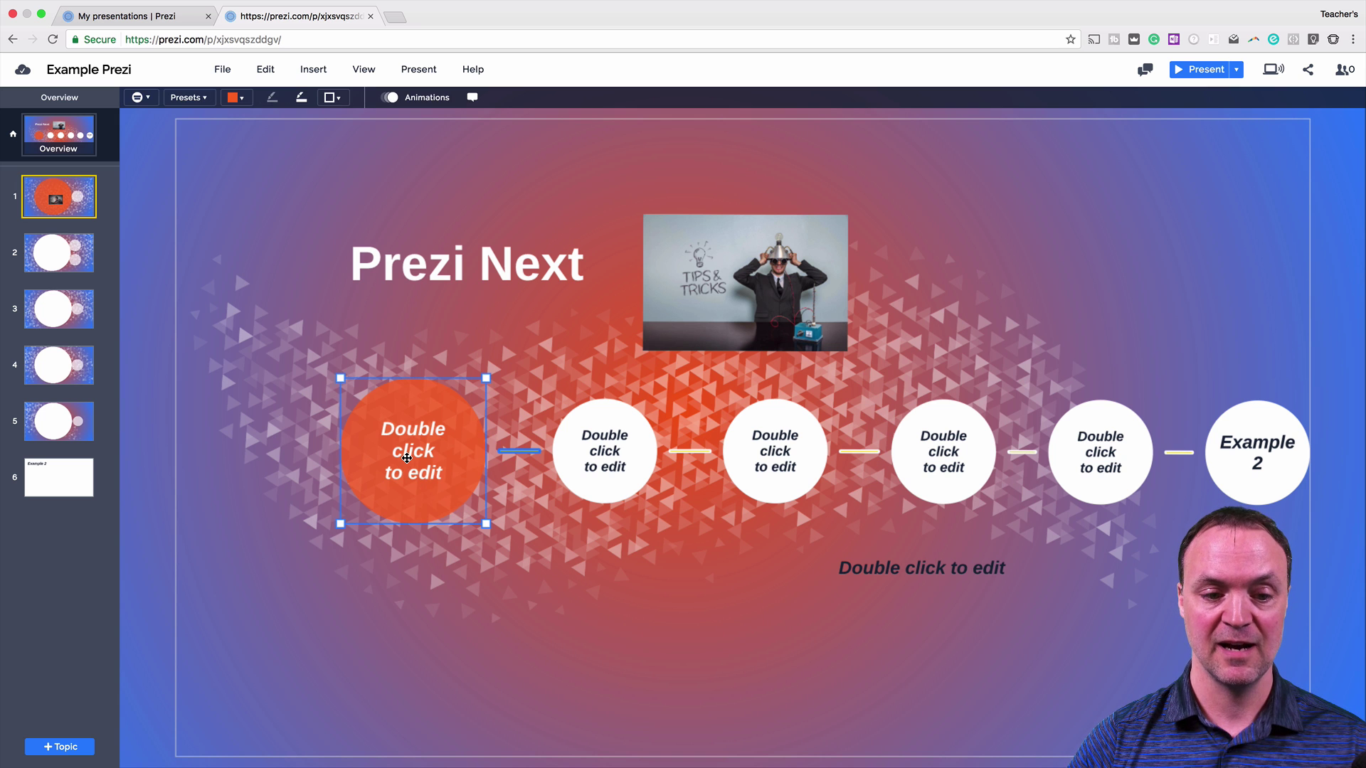
left_click(407, 458)
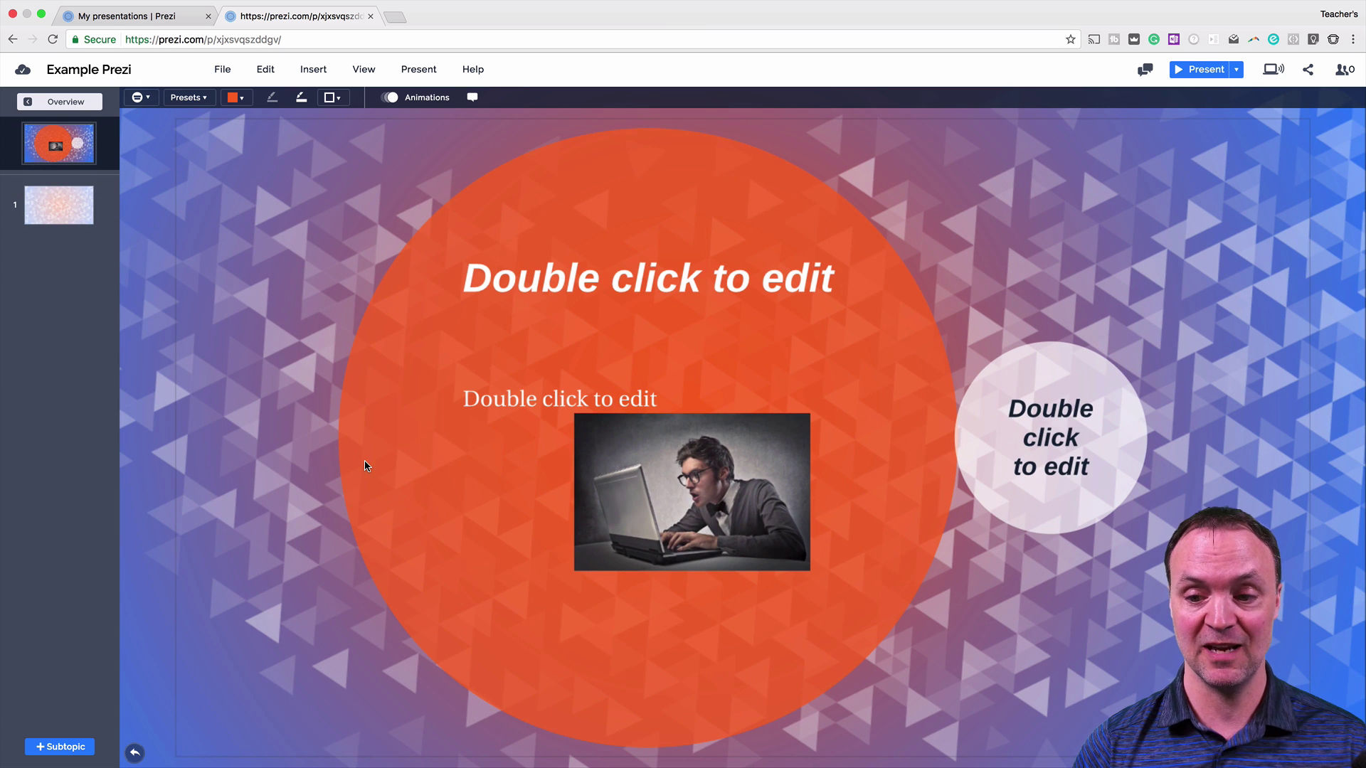
left_click(983, 458)
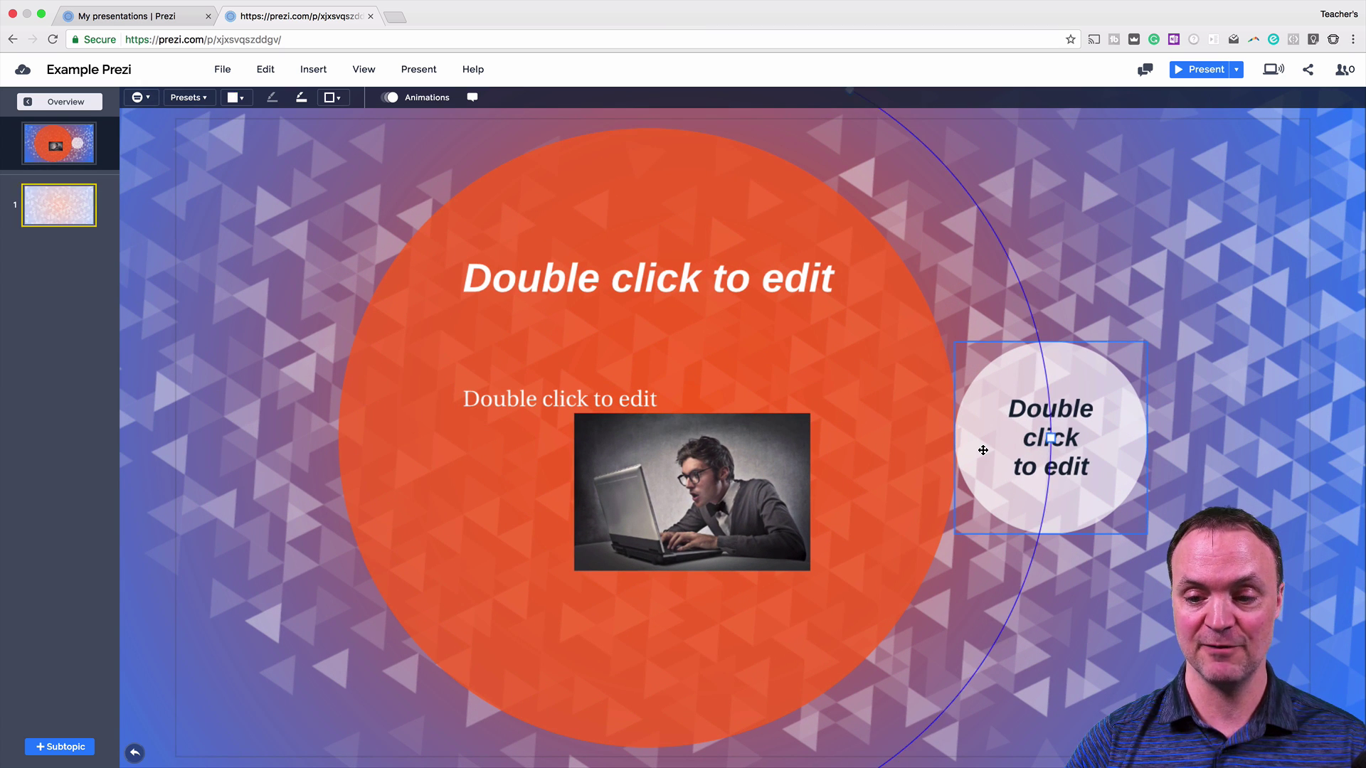
left_click(1081, 497)
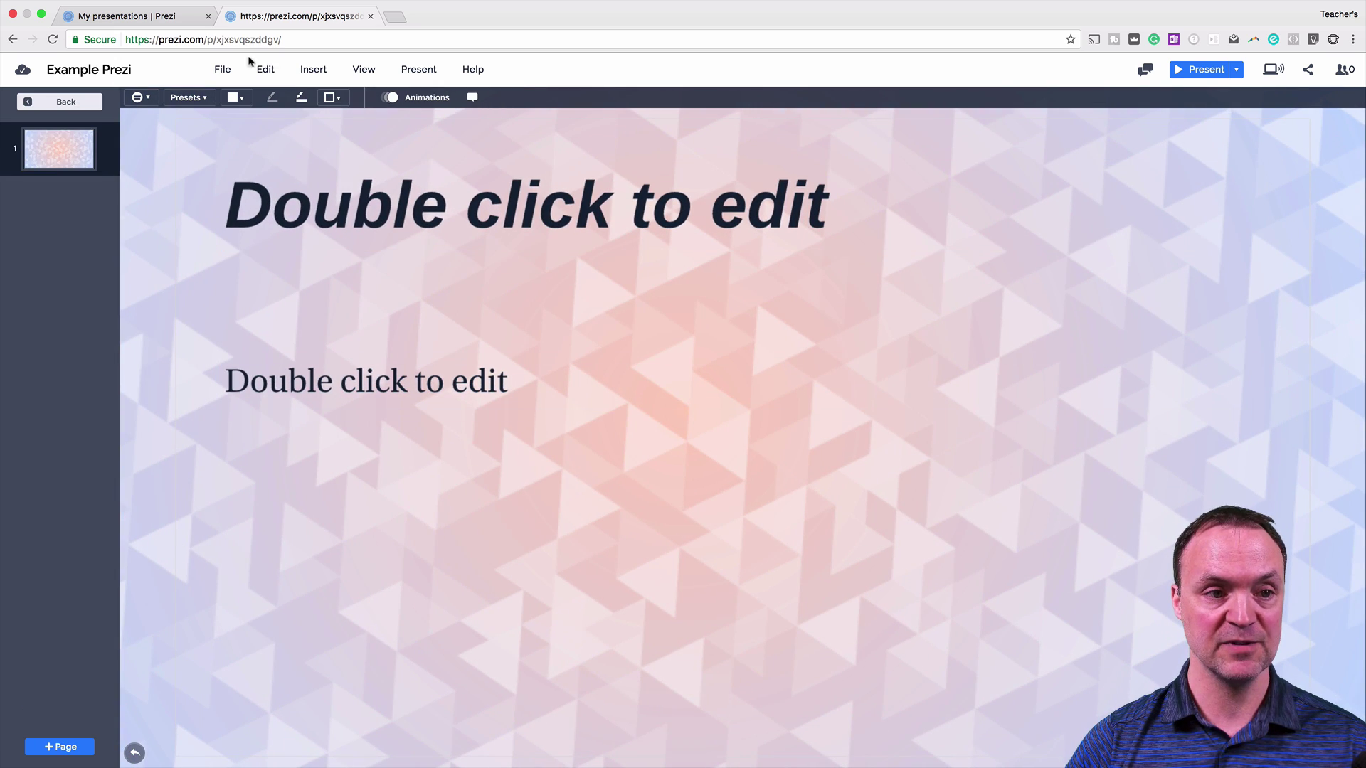
Bring up the Insert Video panel for the subtopic, then step back out to the orange topic.
left_click(312, 71)
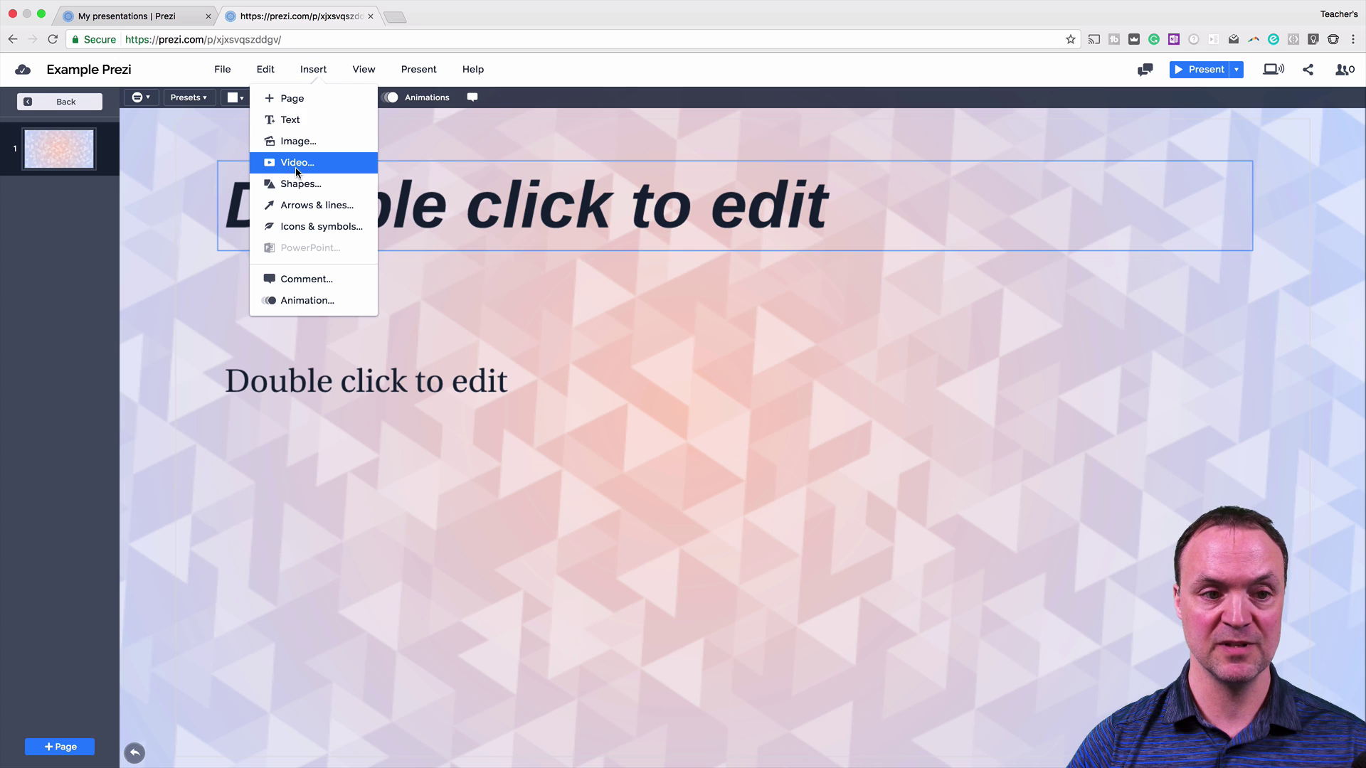
left_click(297, 163)
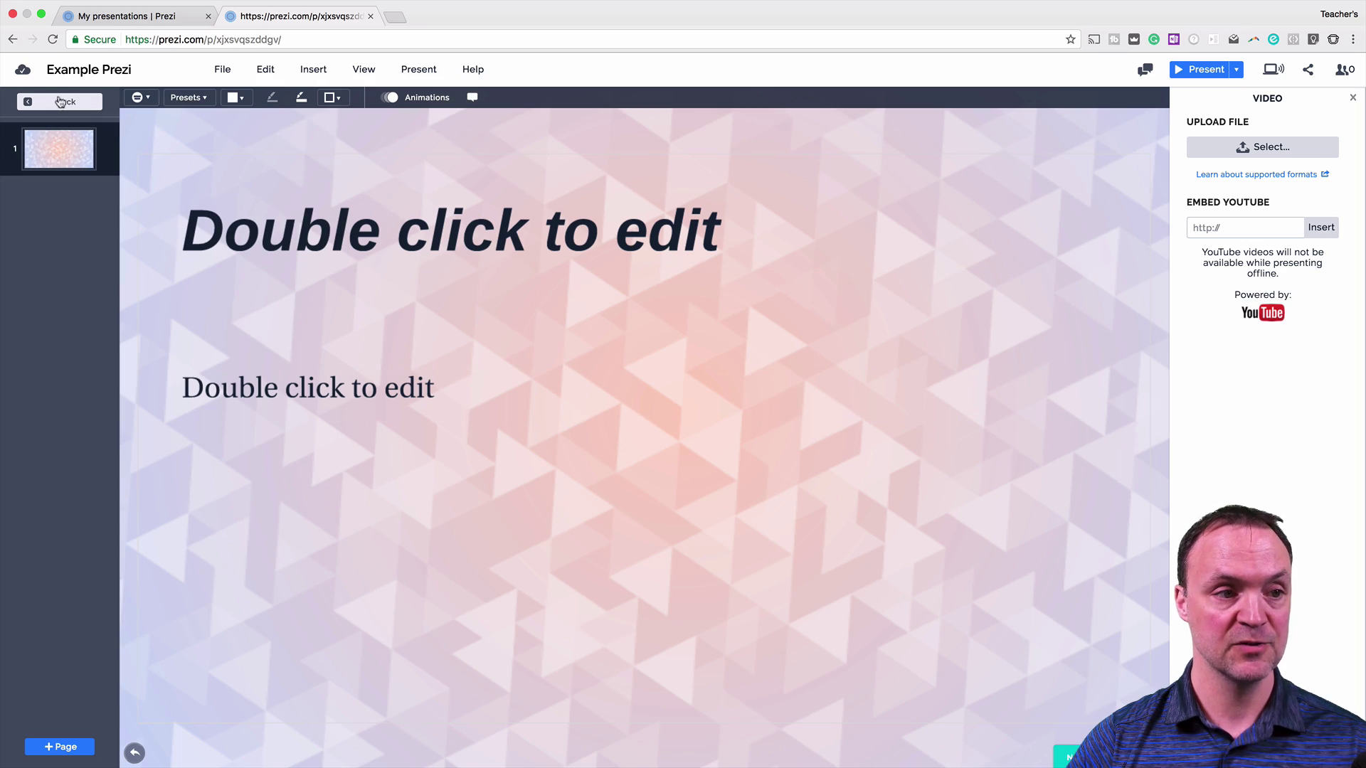
left_click(39, 105)
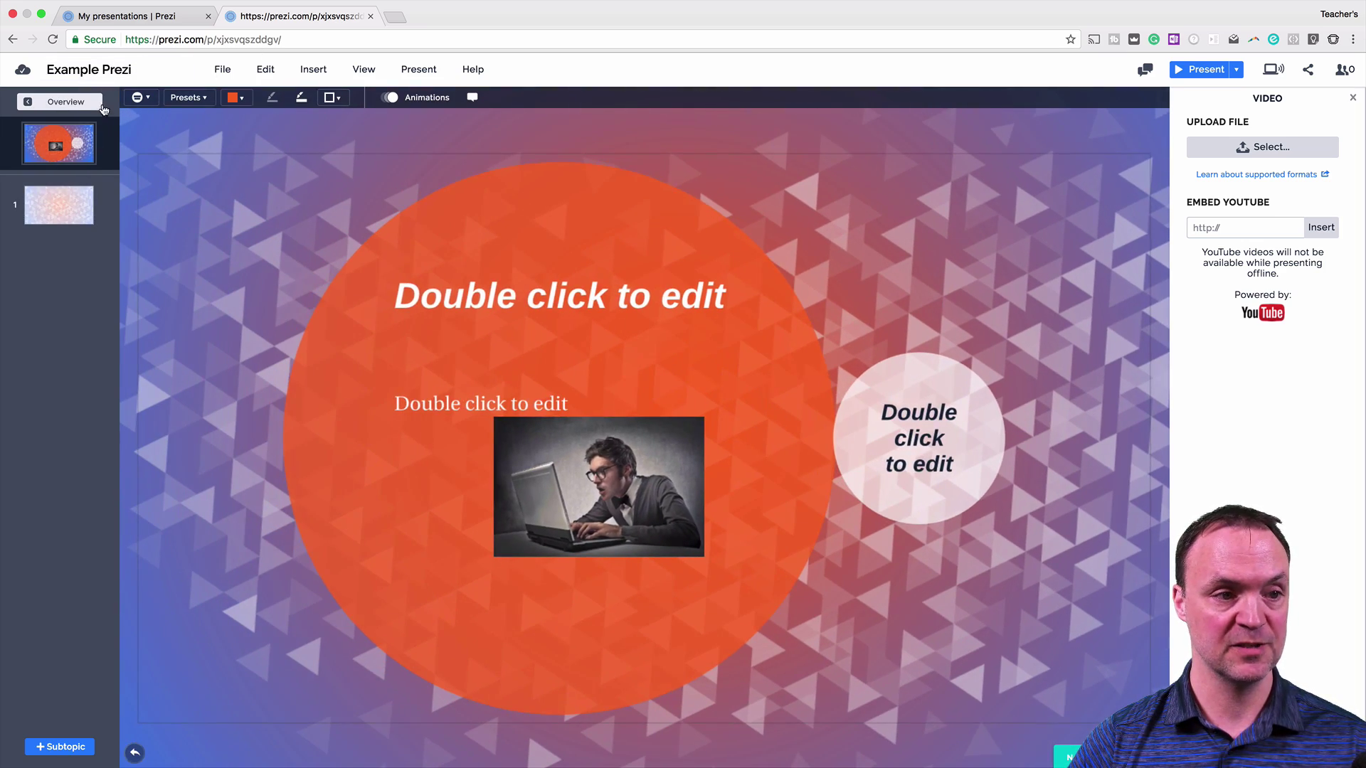
Add a 'Click to edit text' text box to the overview's top-right, beside the tips-and-tricks photo.
left_click(84, 104)
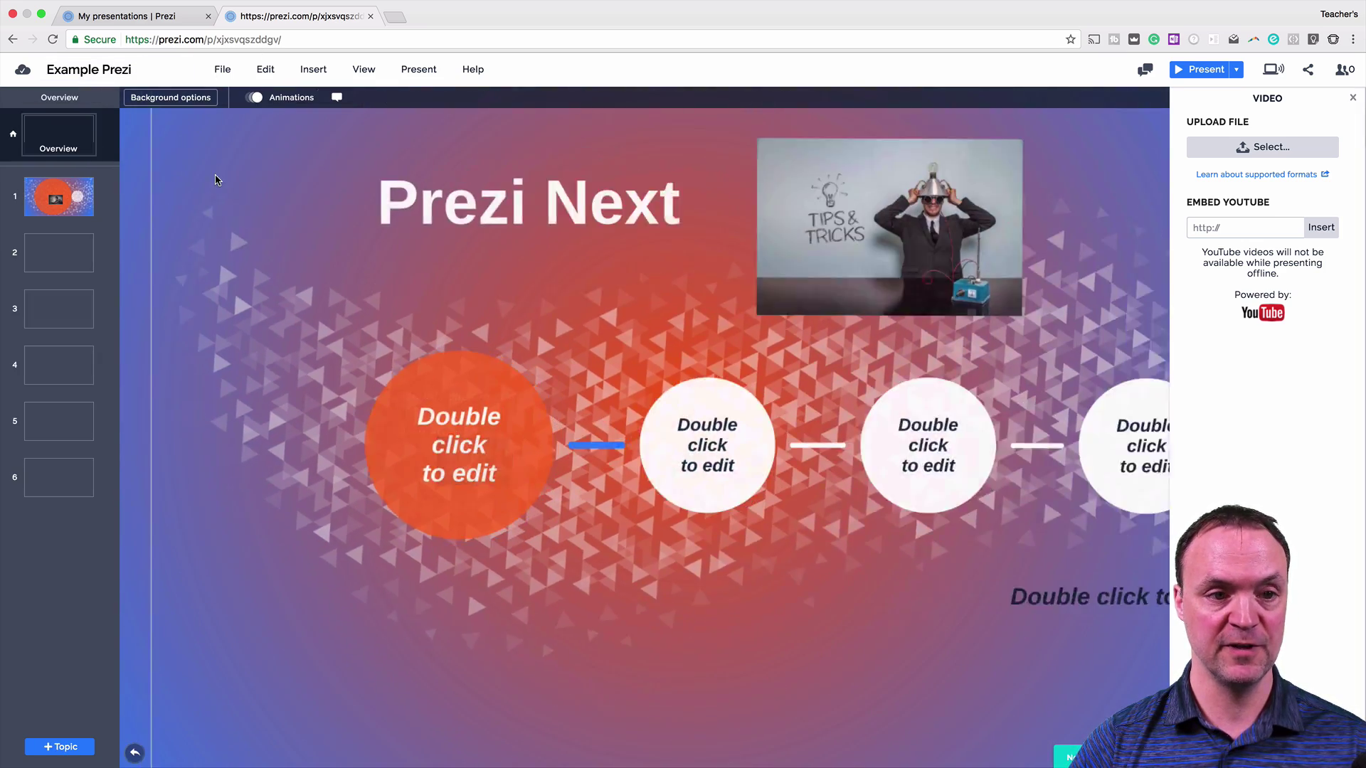
left_click(317, 71)
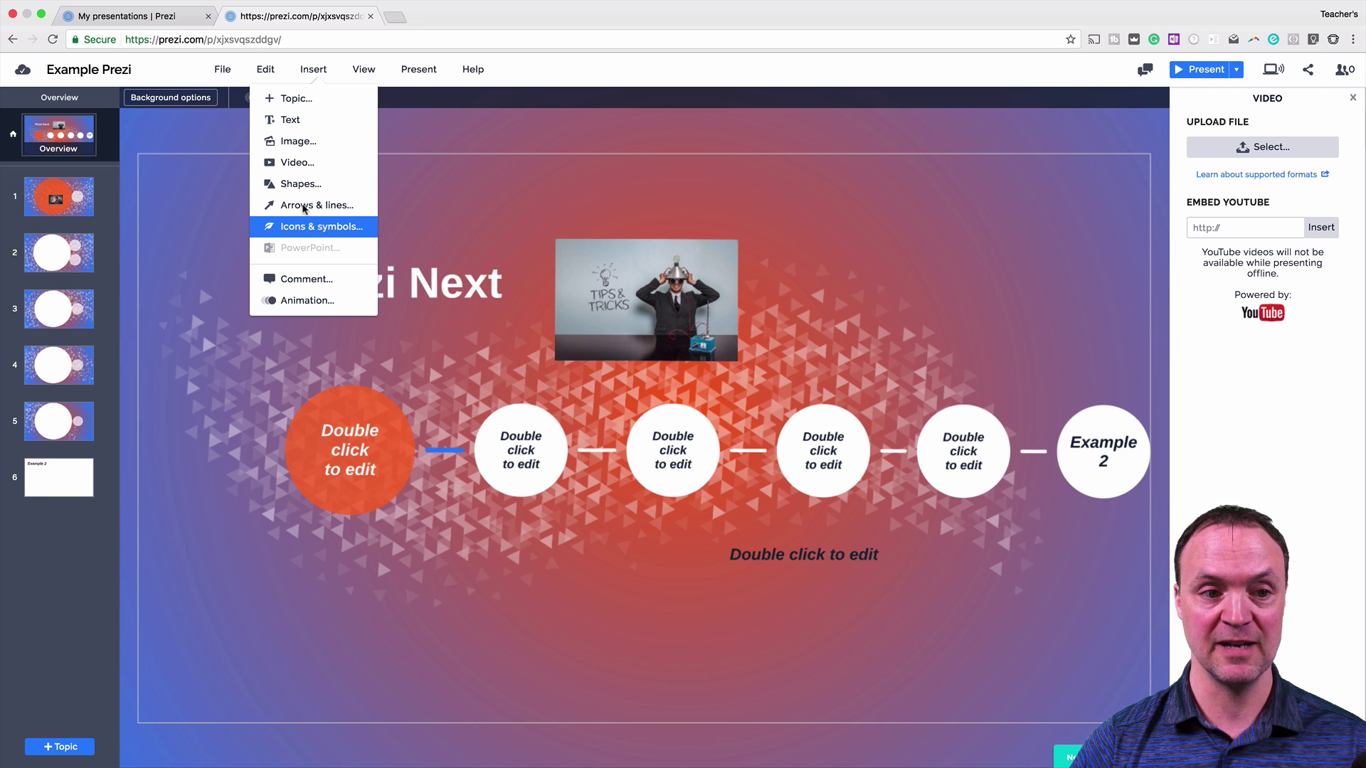
left_click(310, 131)
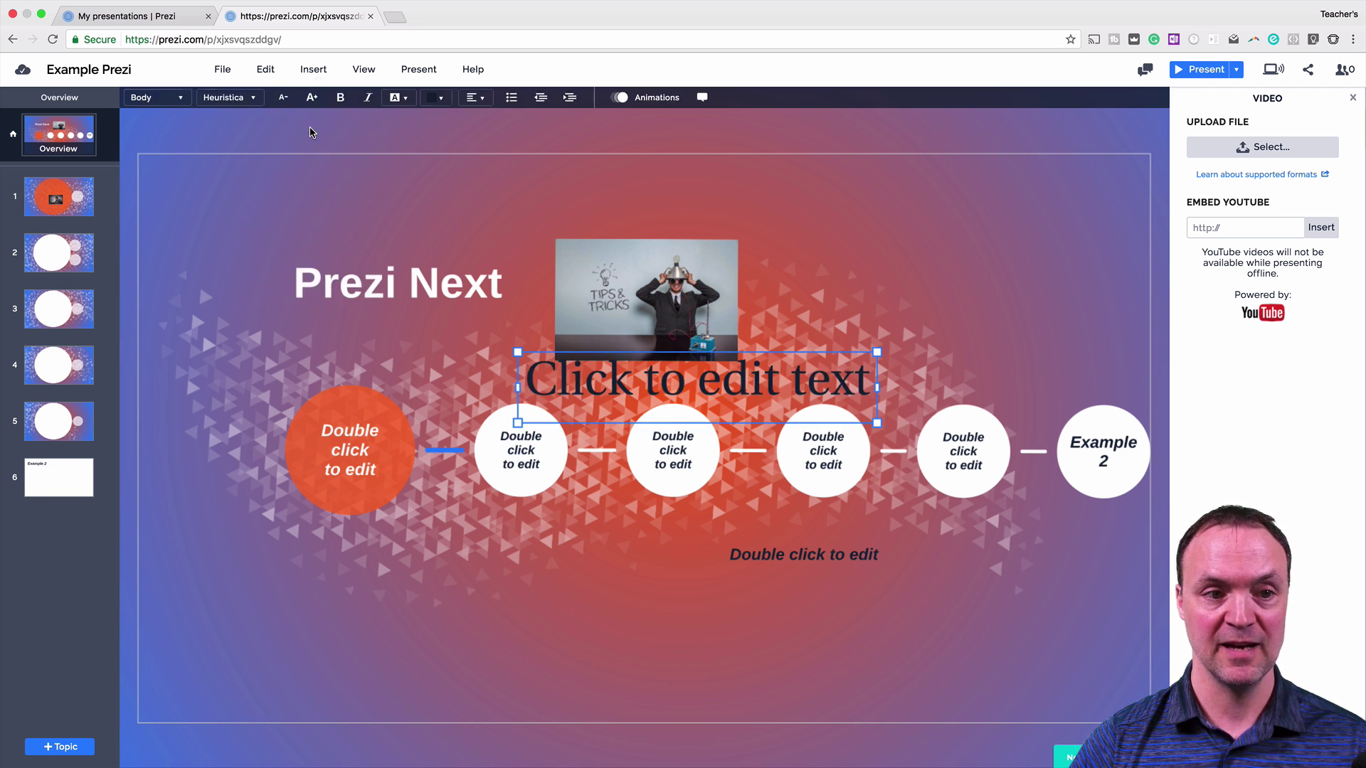
left_click_drag(379, 290, 790, 209)
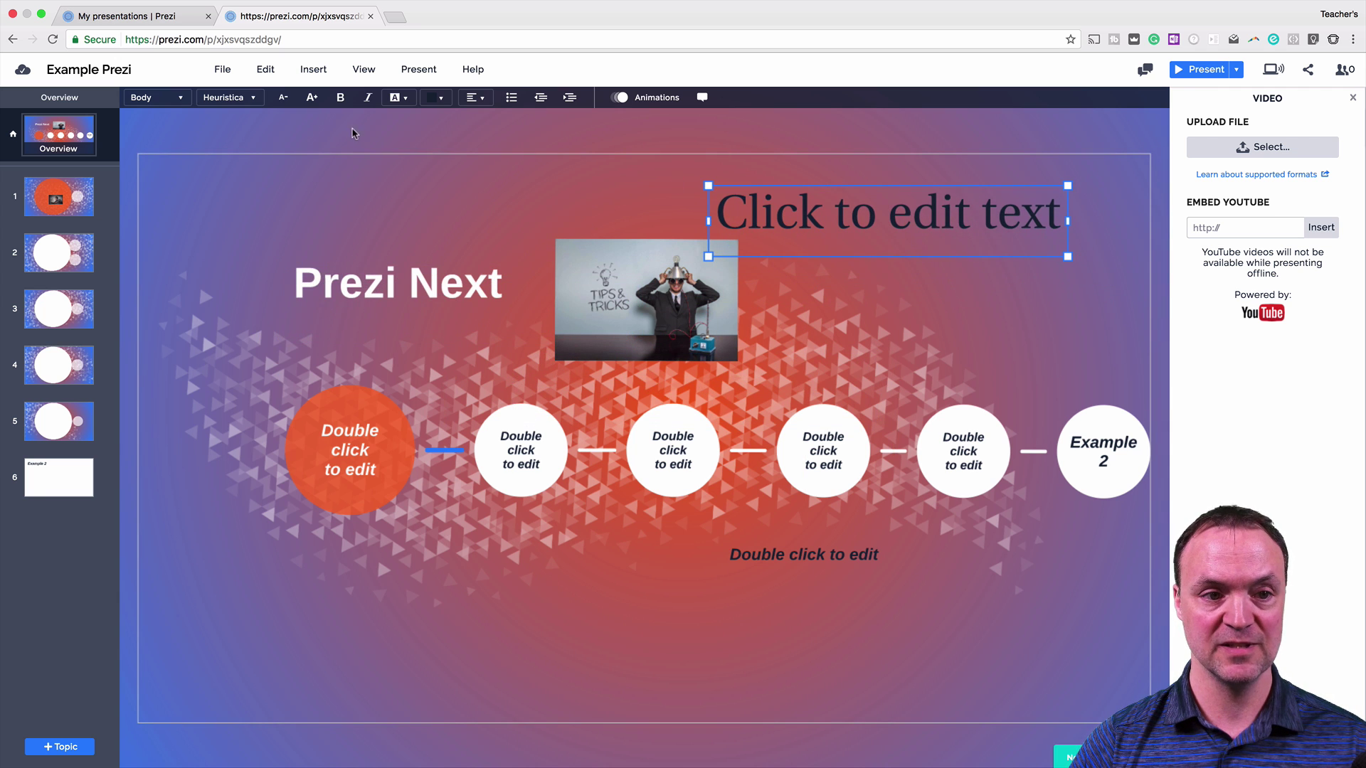
left_click(231, 103)
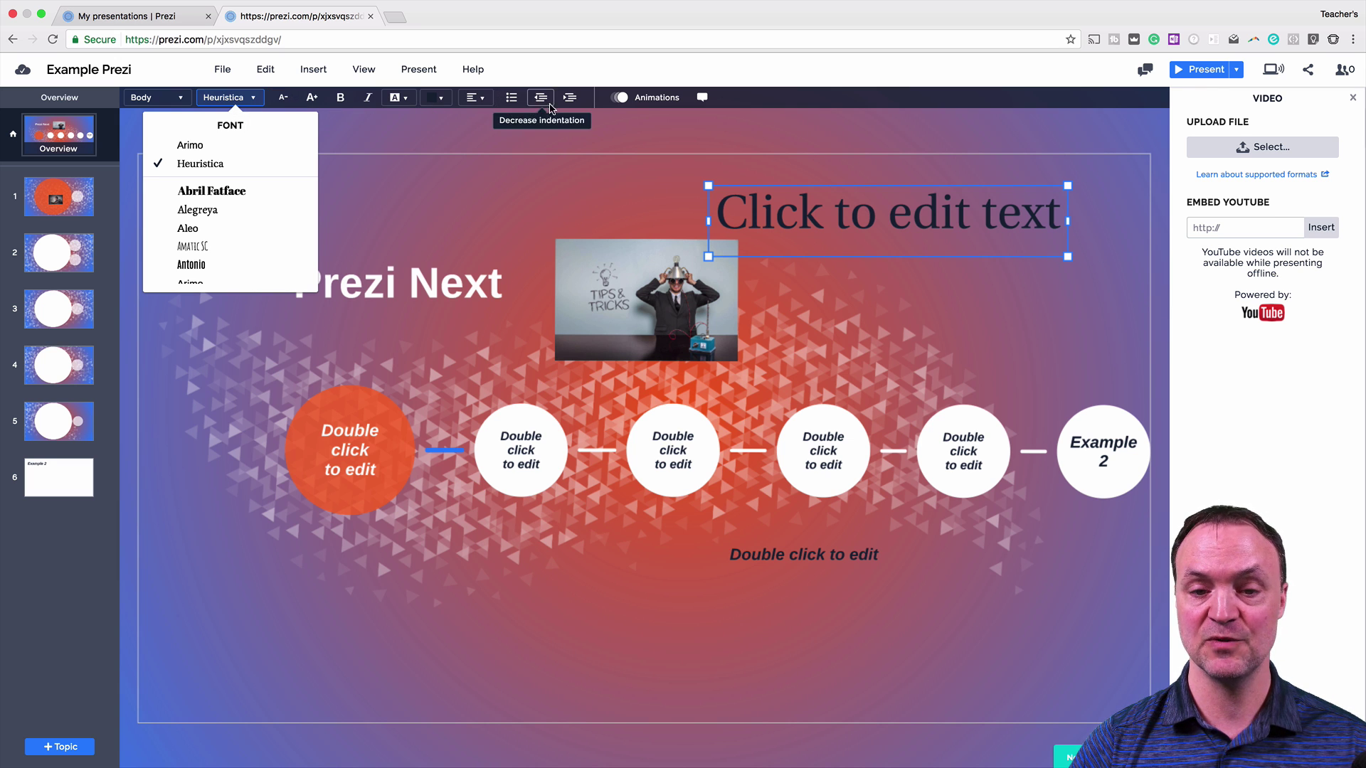
left_click(546, 165)
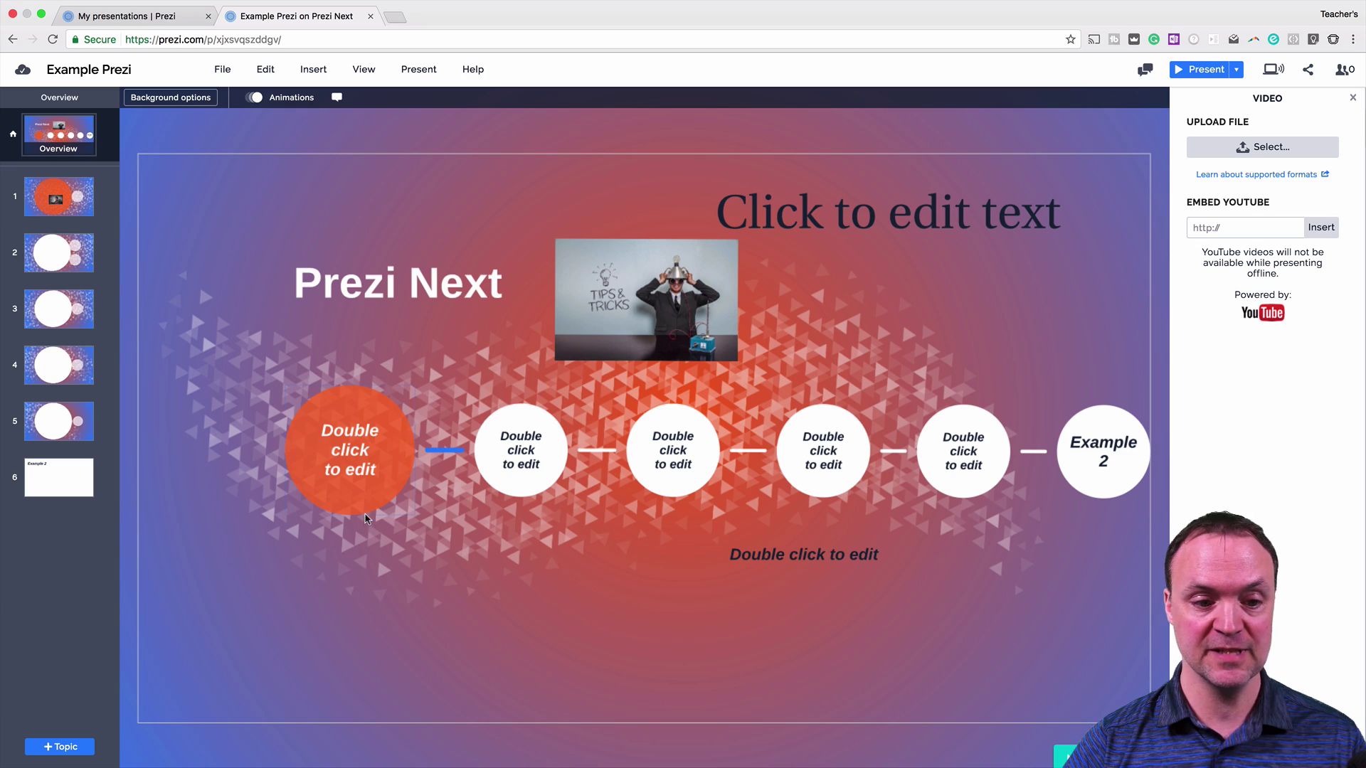
Zoom into the orange Topic 1 and turn on animation editing.
left_click(362, 503)
left_click(362, 503)
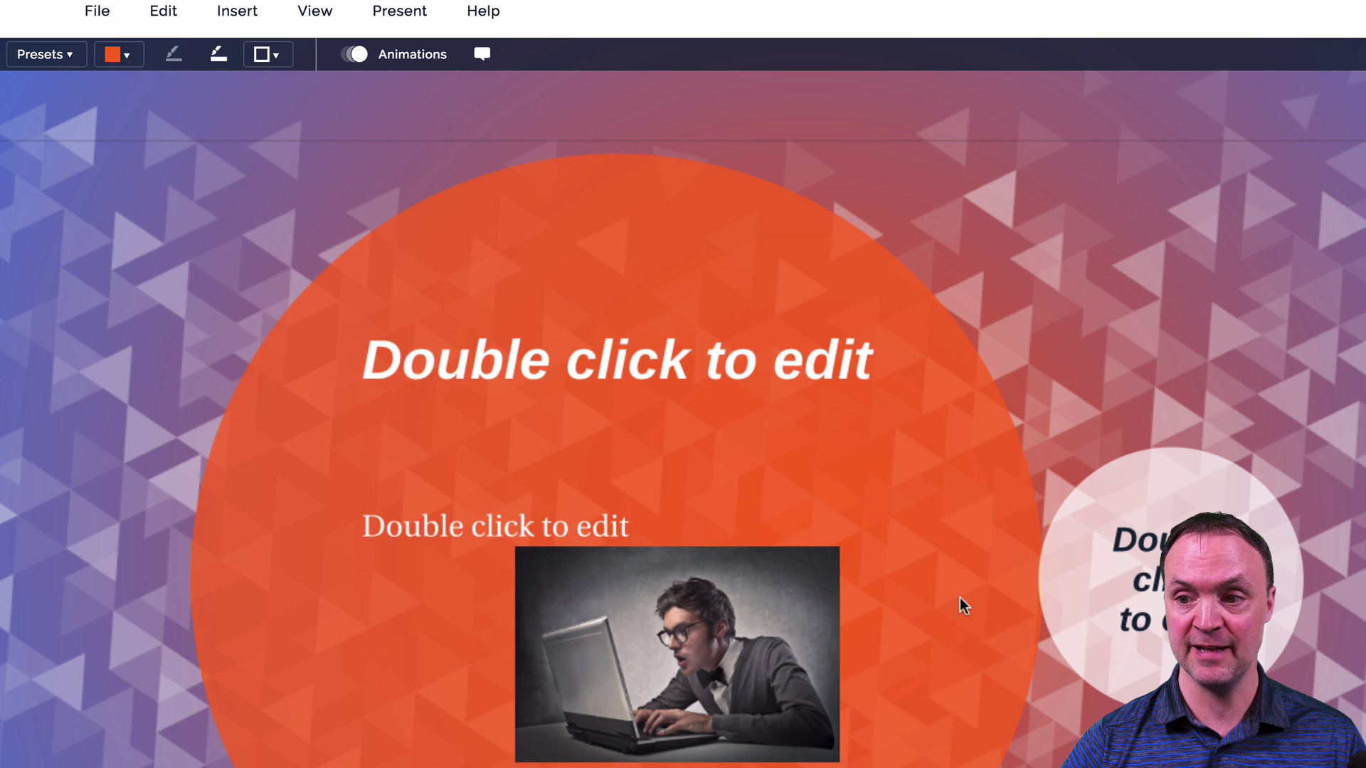
left_click(407, 57)
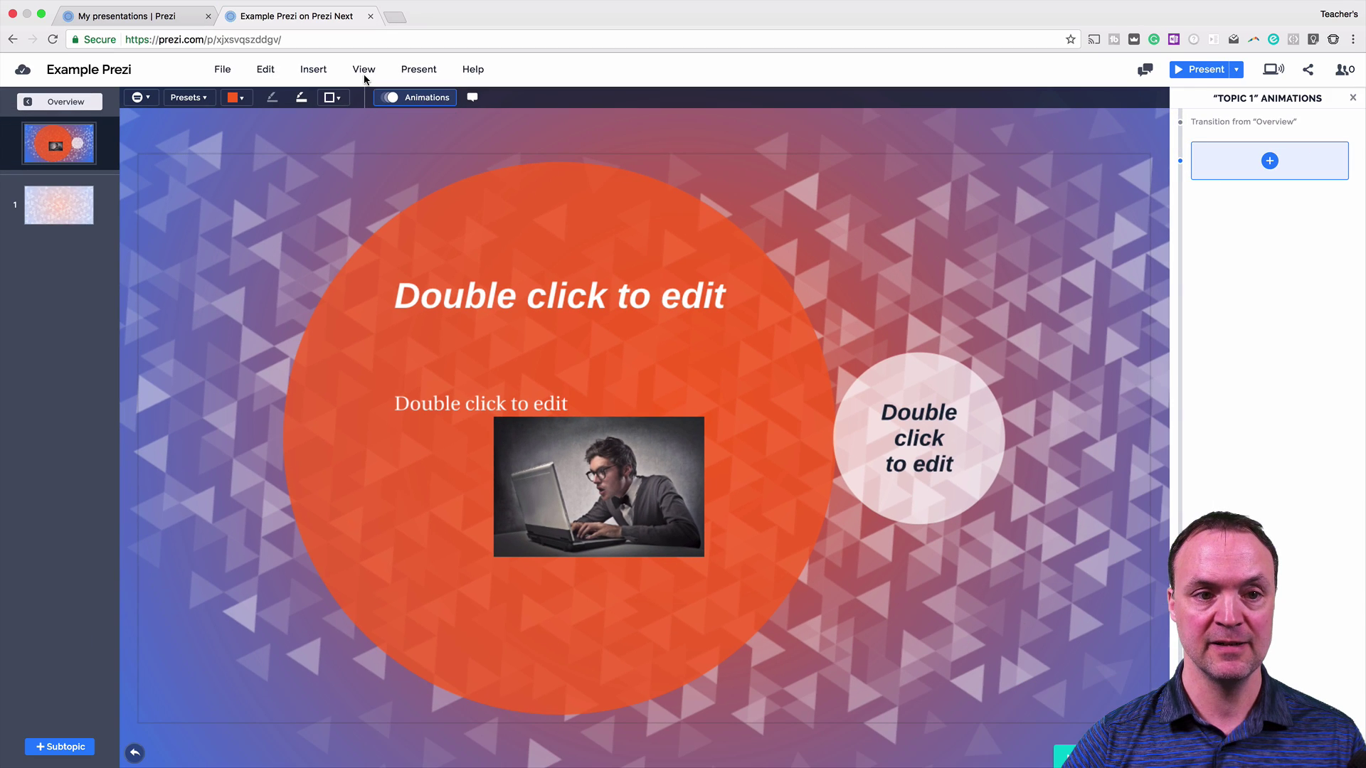
left_click(364, 71)
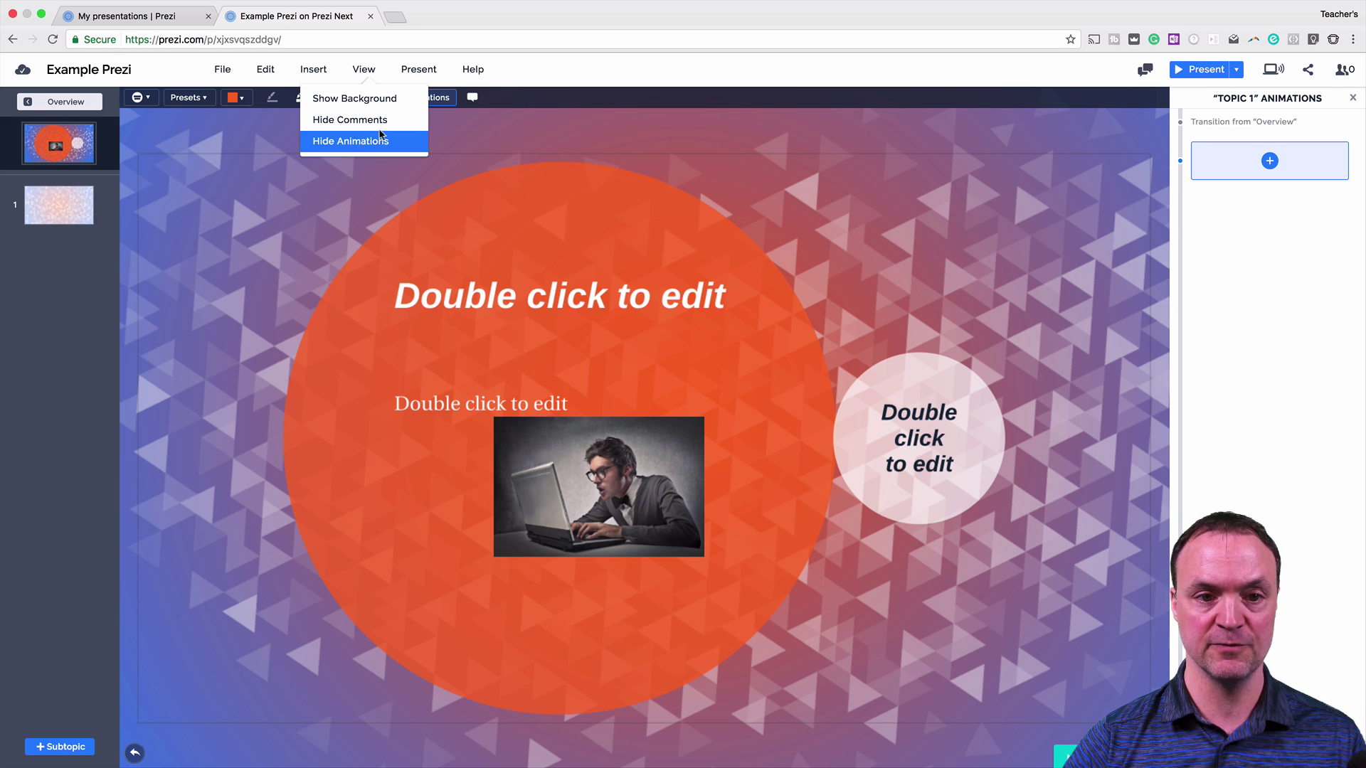
left_click(498, 100)
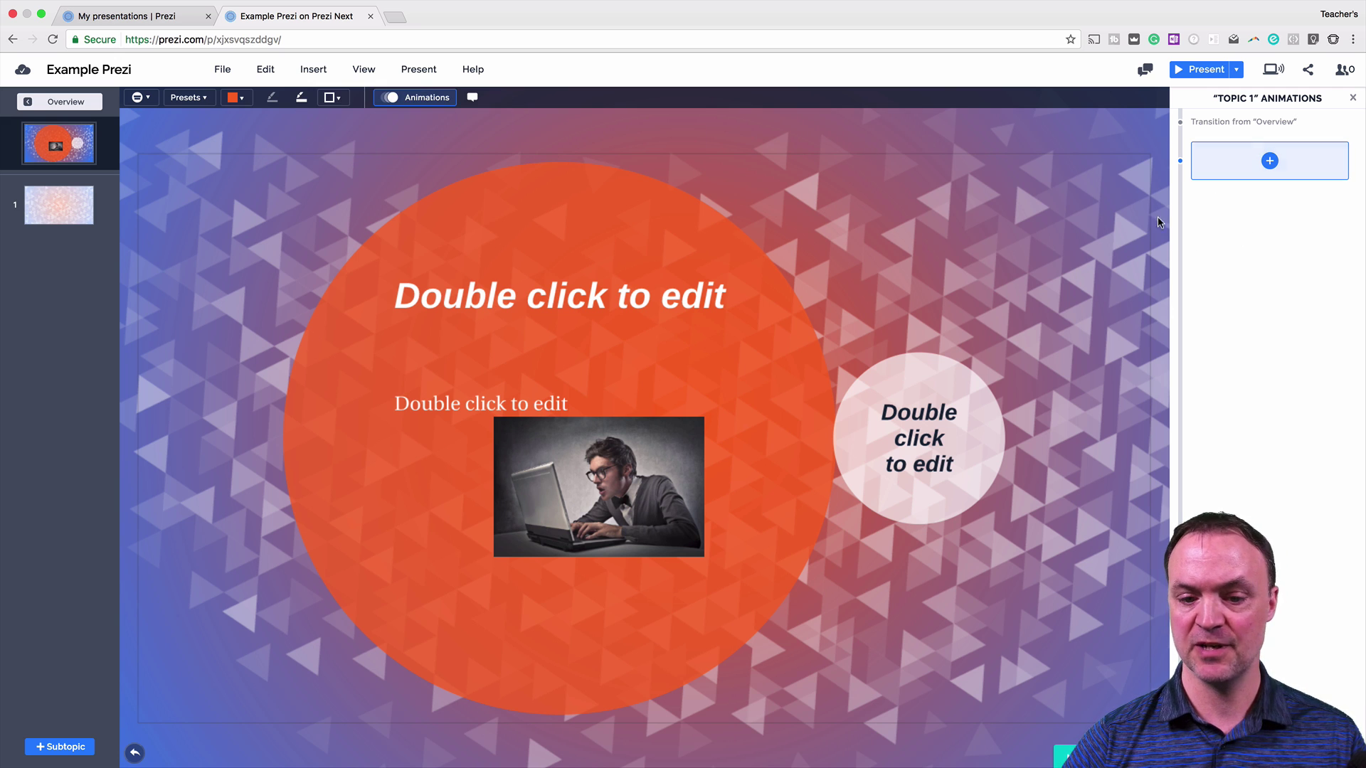
Add a Zoom to Area animation, sizing its frame around the man's face in the photo.
left_click(1268, 162)
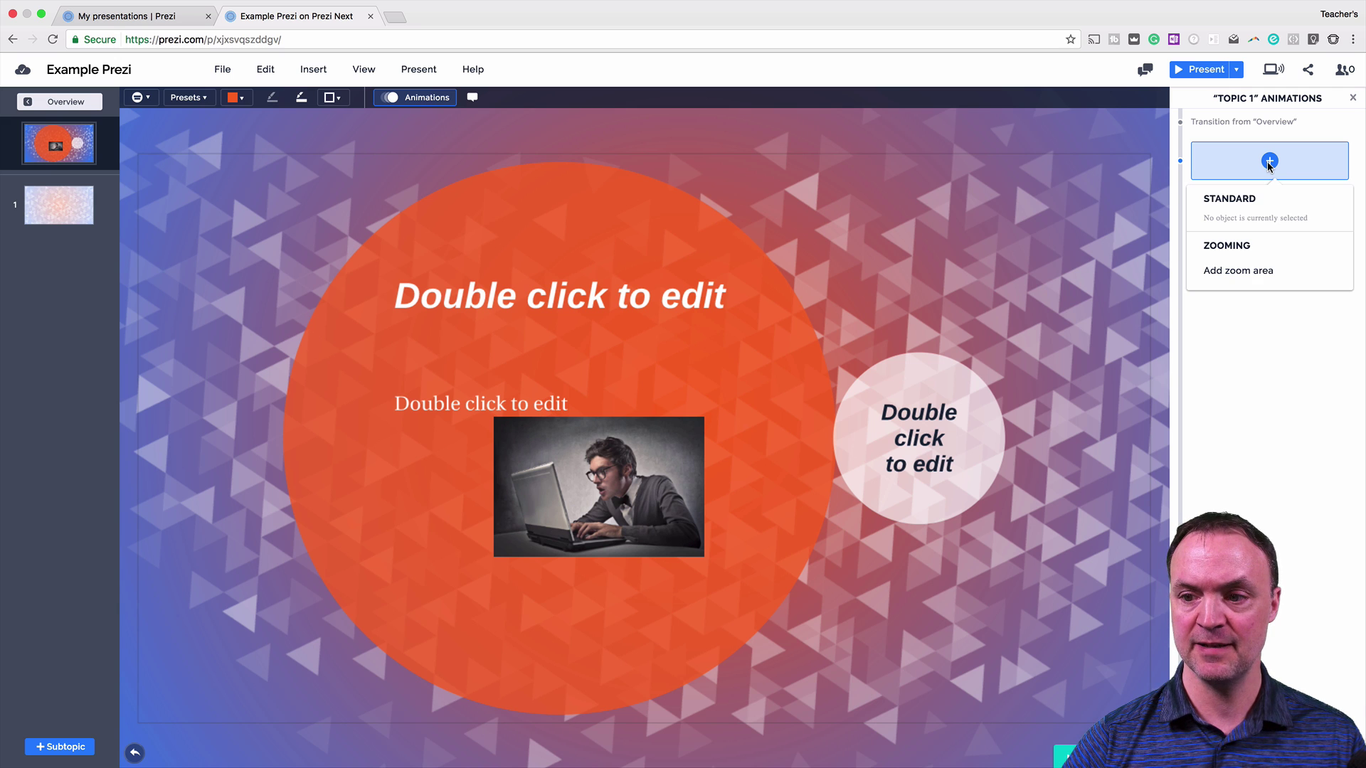
left_click(1225, 275)
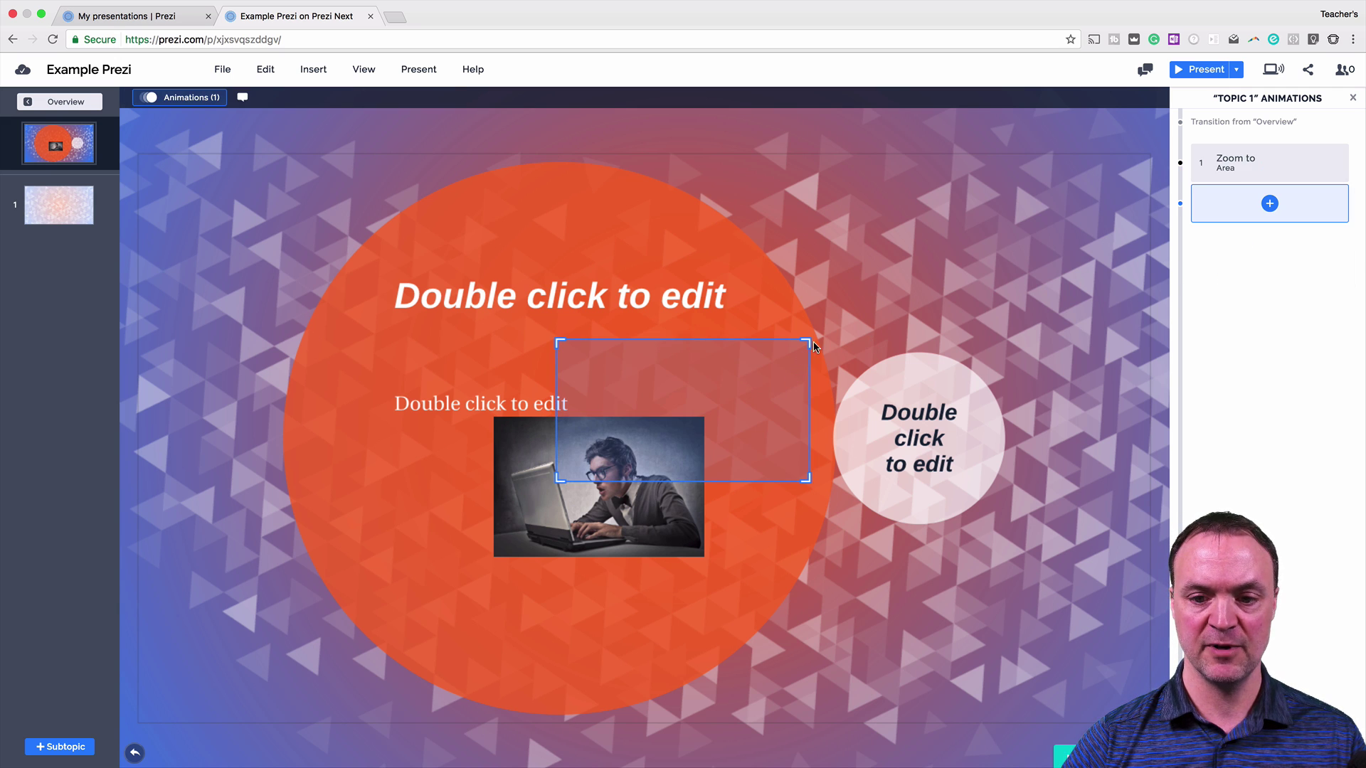
left_click_drag(810, 341, 692, 428)
left_click_drag(505, 541, 611, 476)
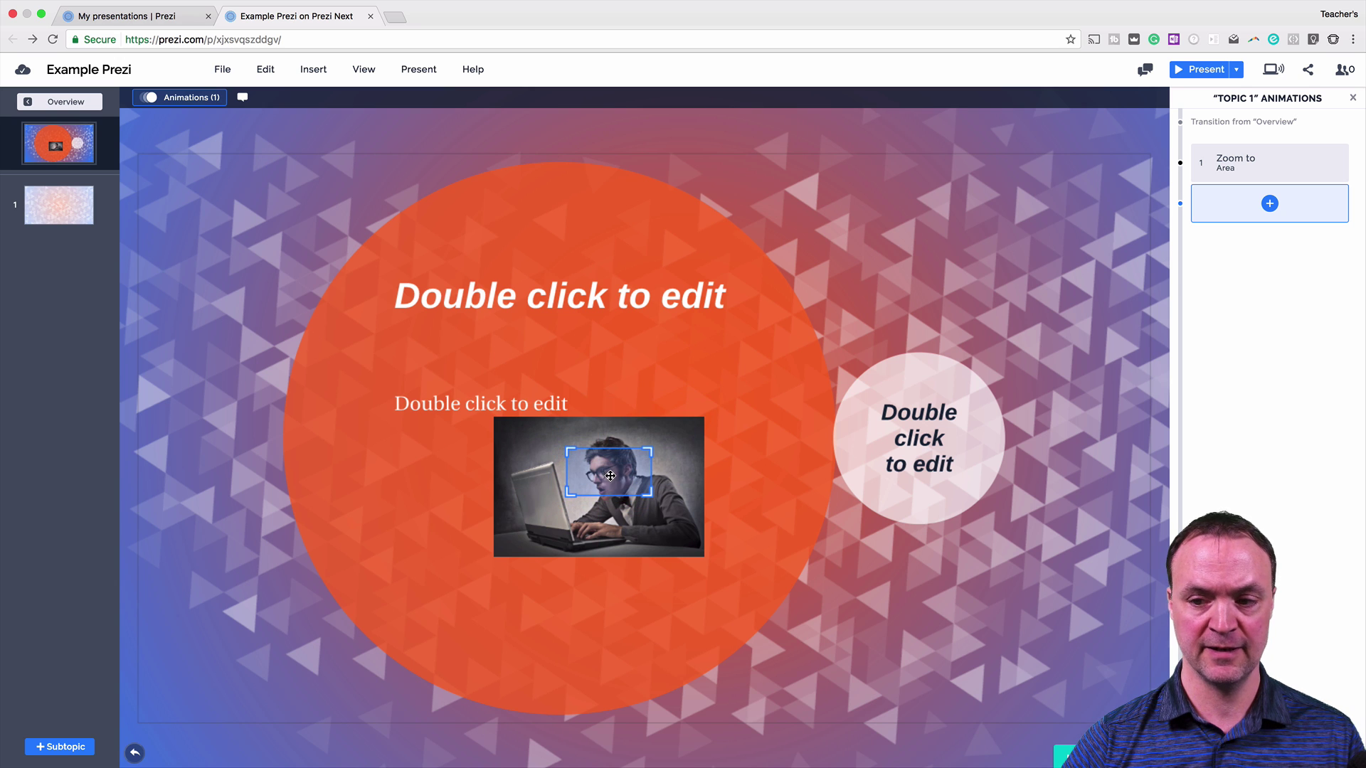
left_click(1180, 164)
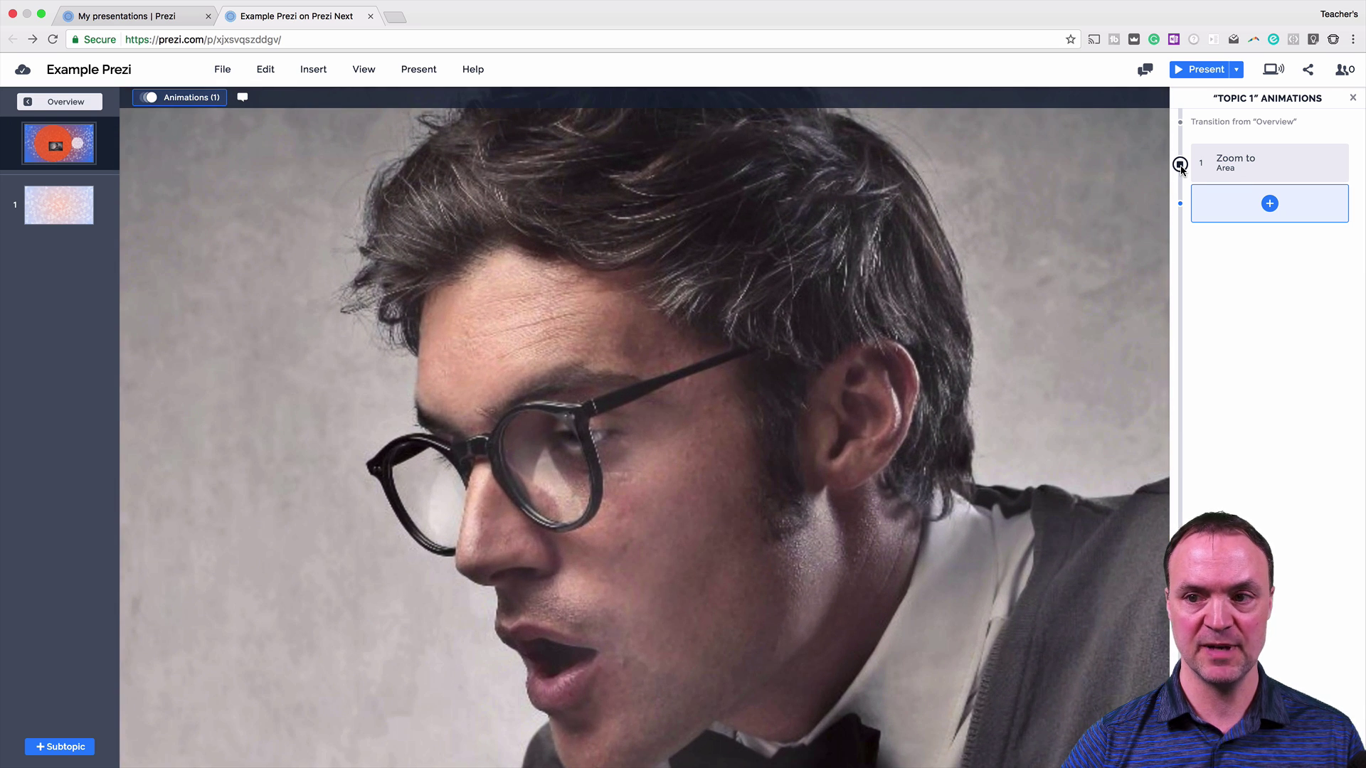
left_click(1180, 165)
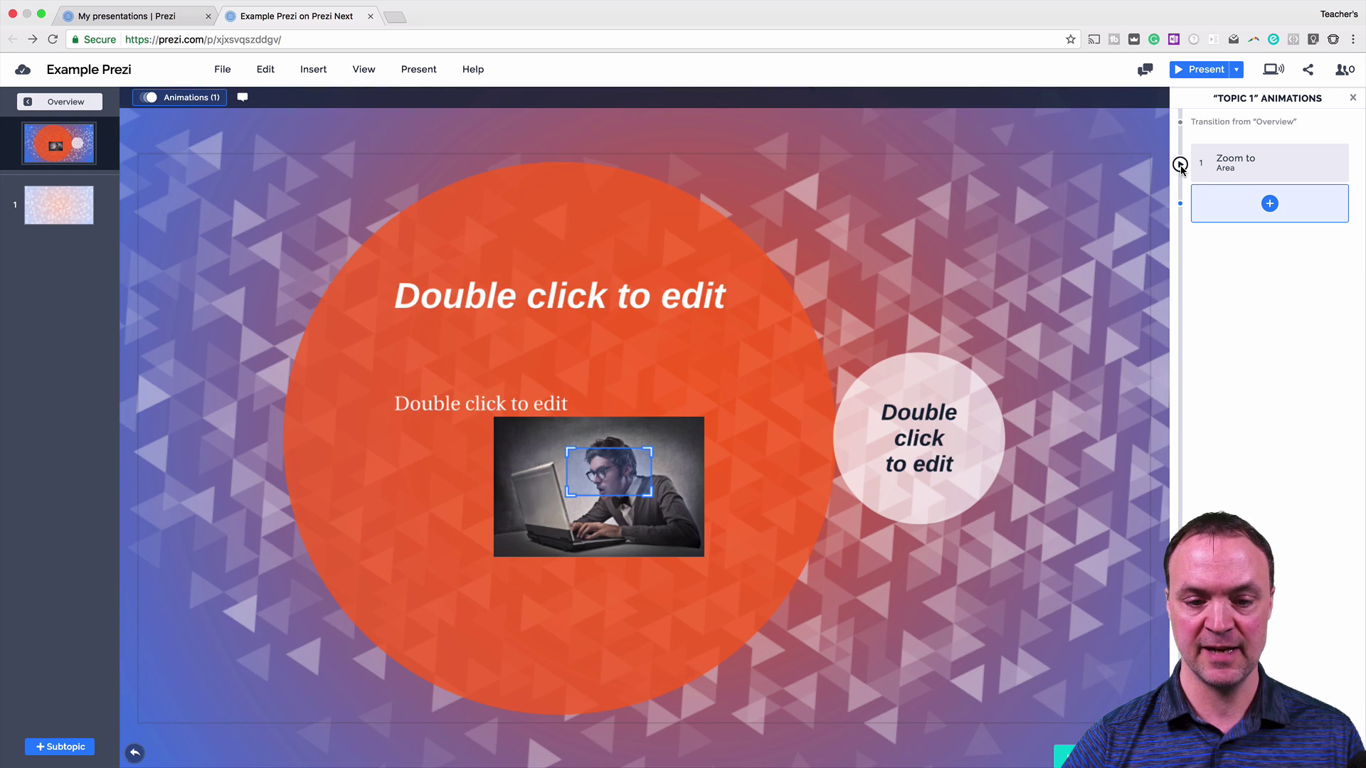
left_click(1192, 71)
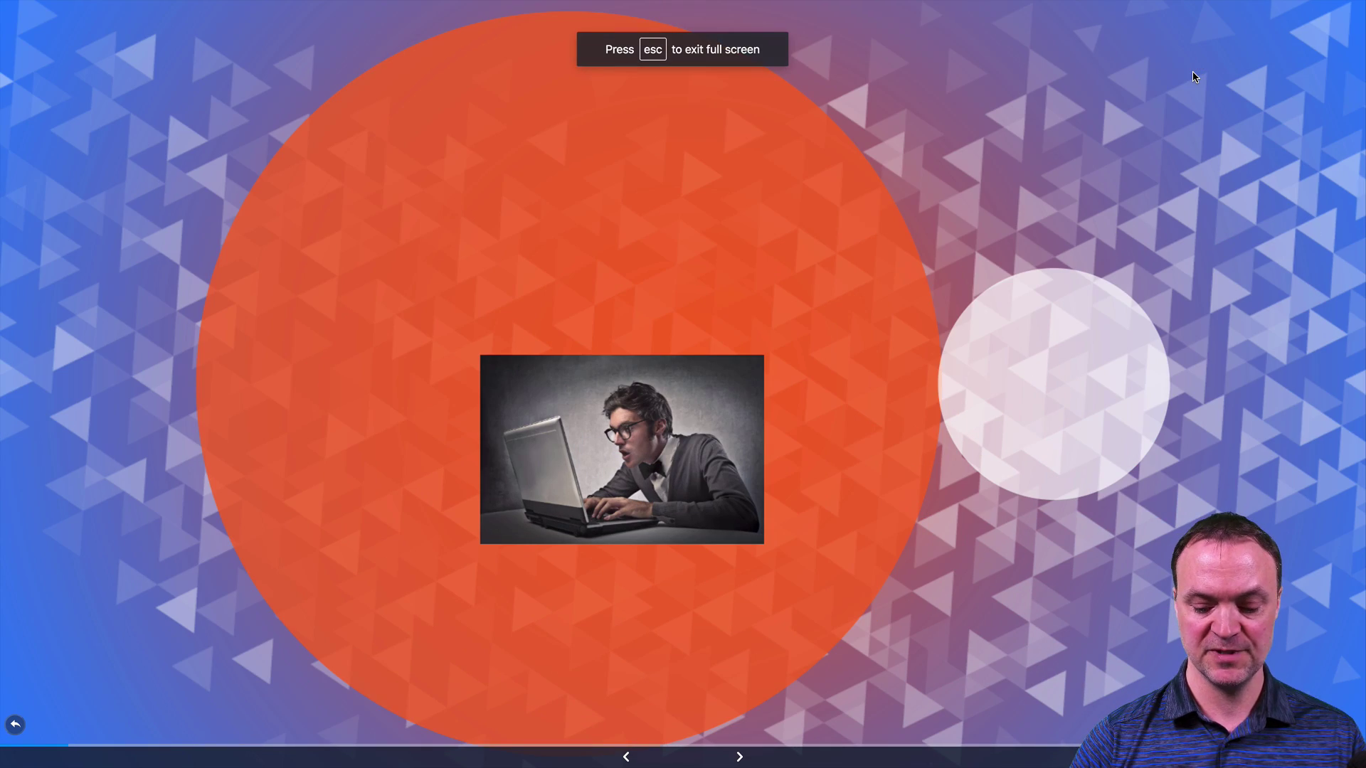
key("Right")
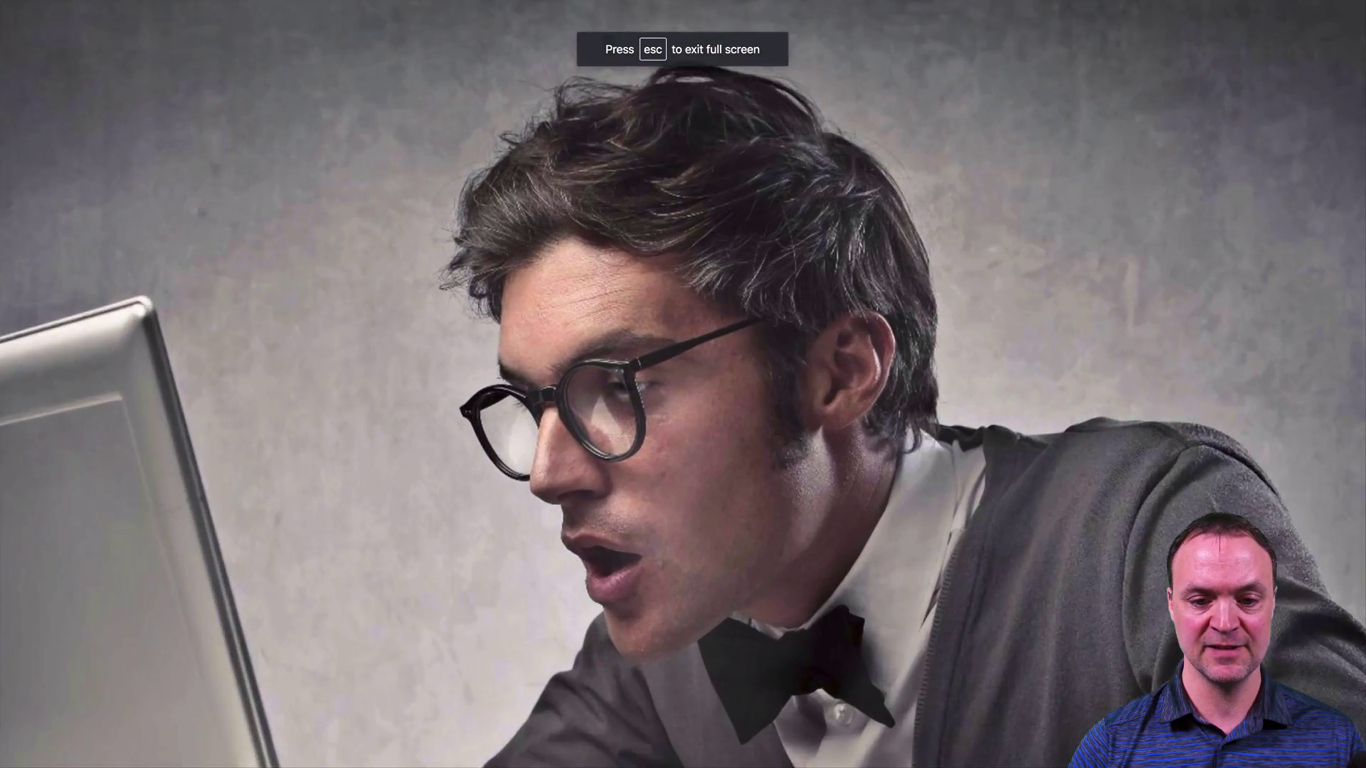
key("Escape")
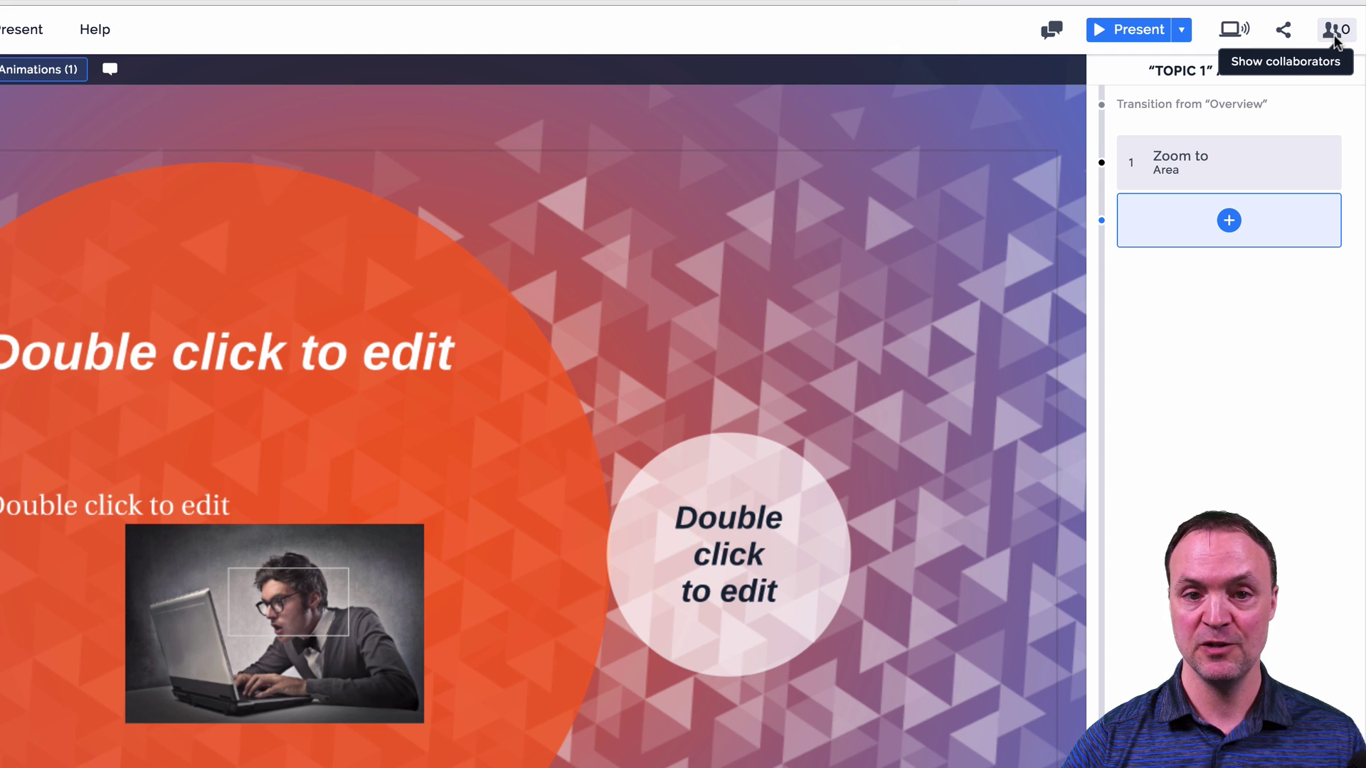
left_click(1334, 42)
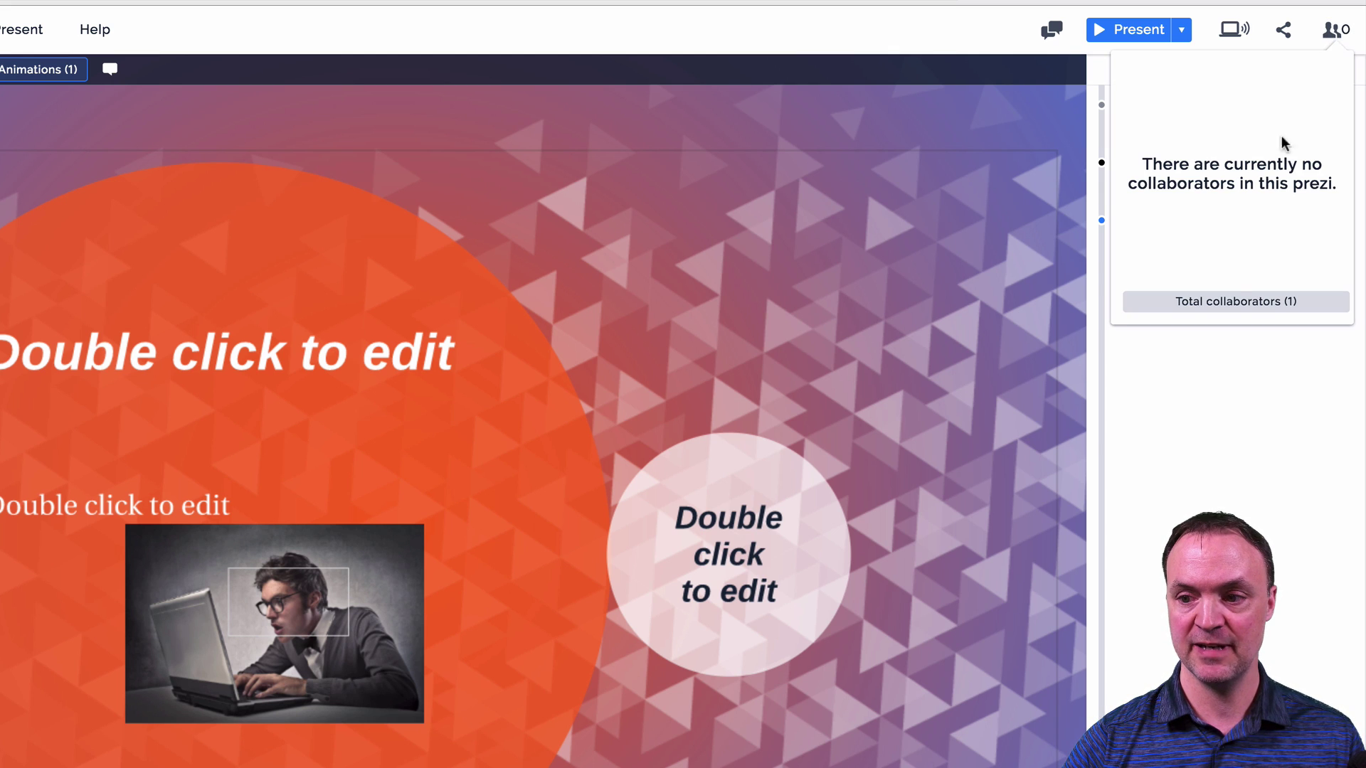
left_click(1216, 301)
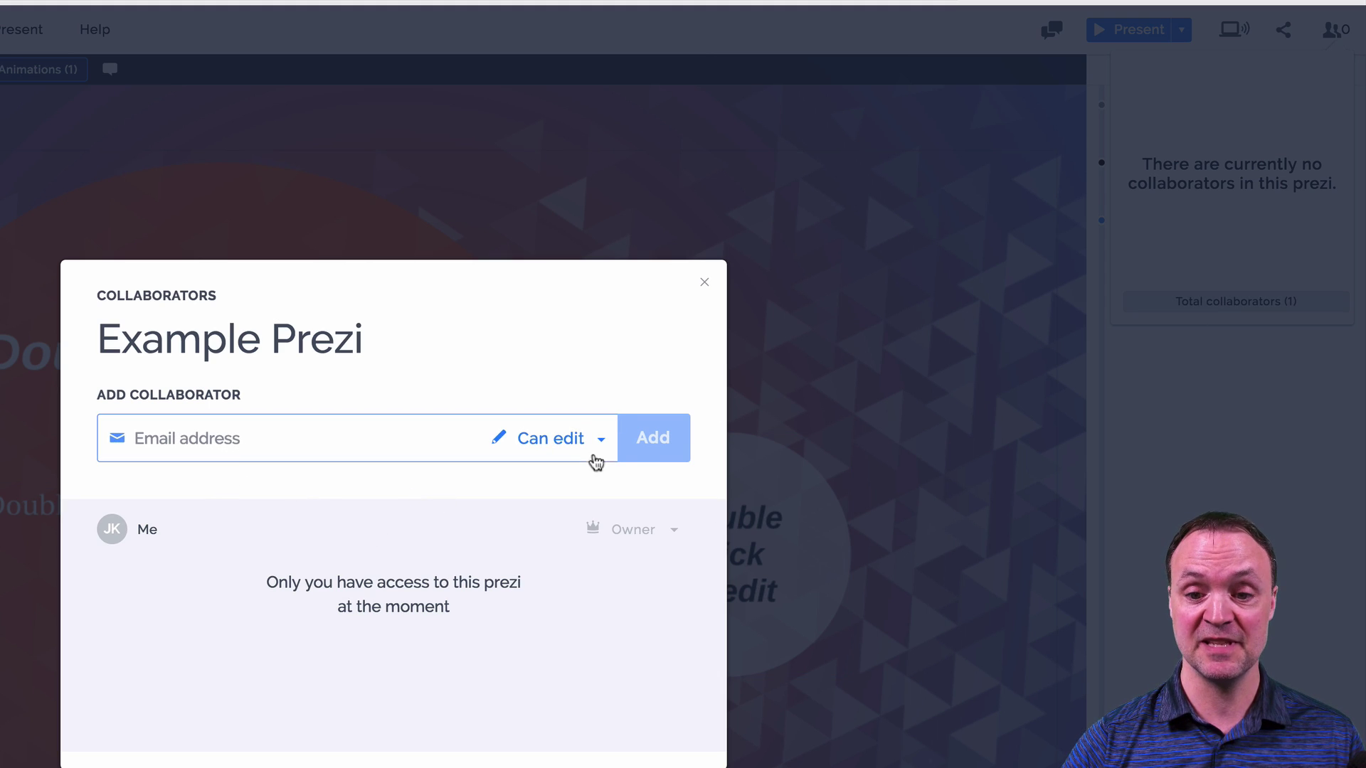
left_click(594, 449)
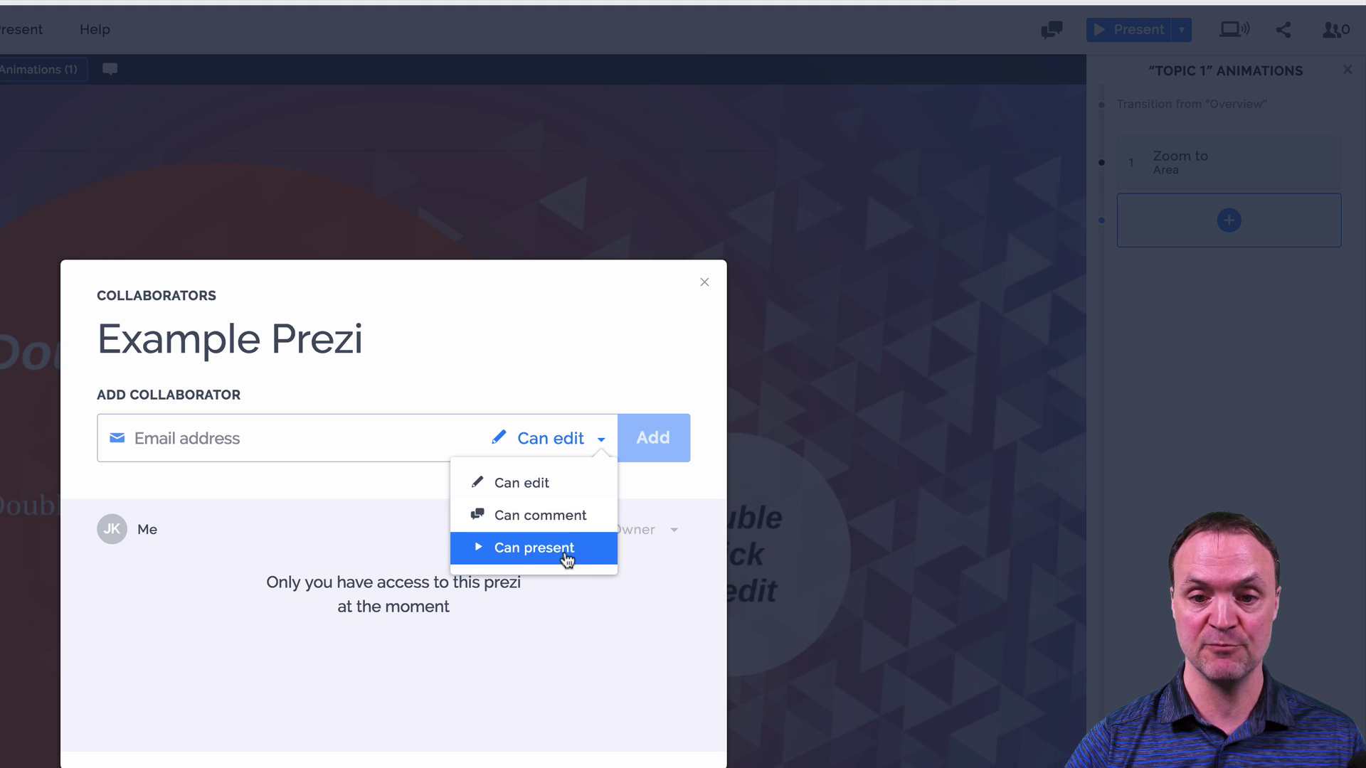
left_click(704, 283)
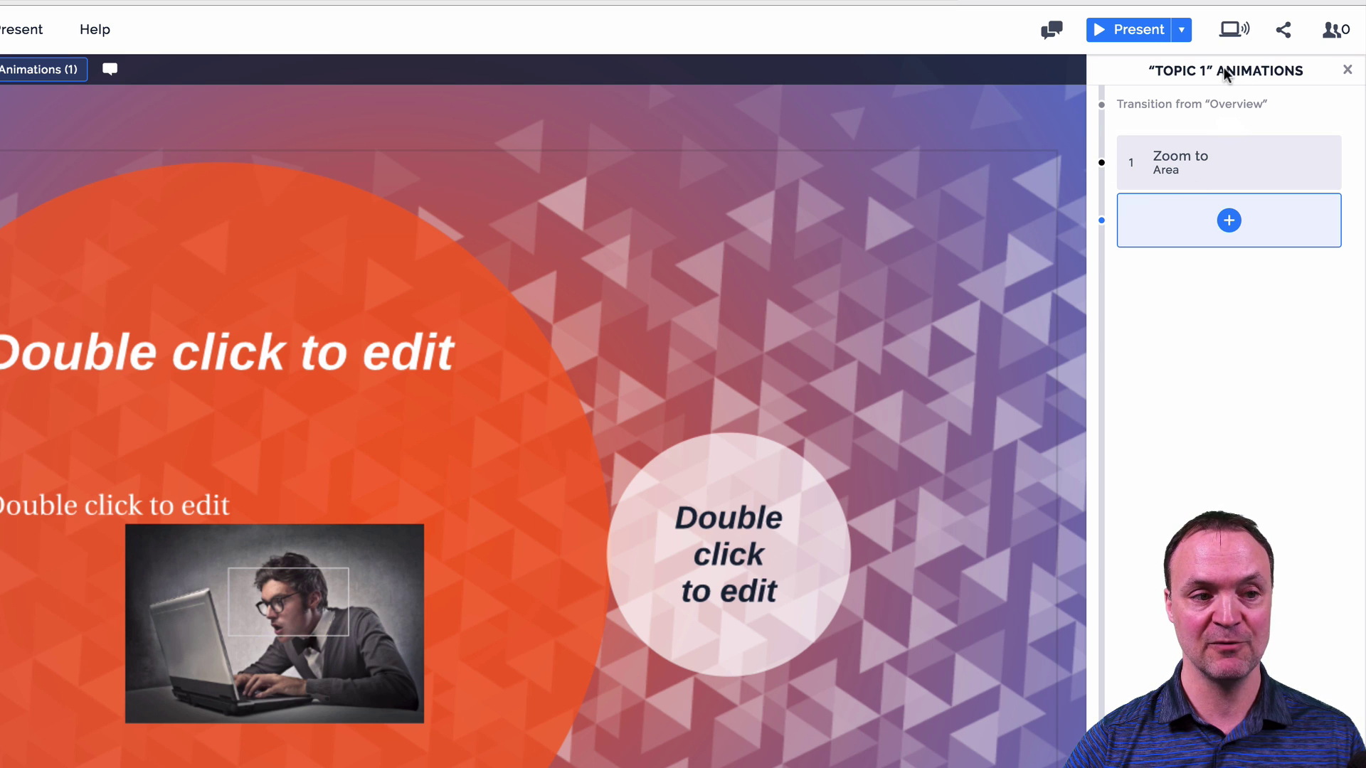
left_click(1233, 32)
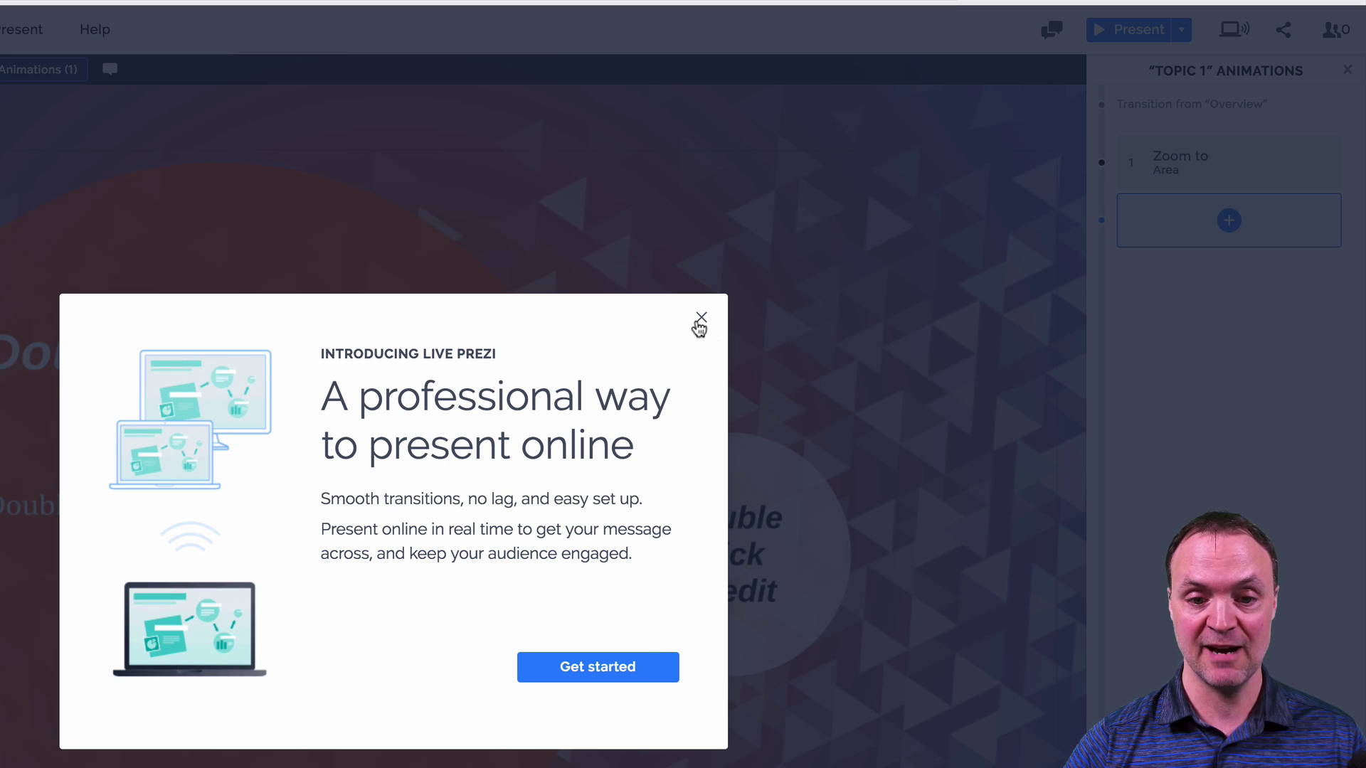
left_click(699, 321)
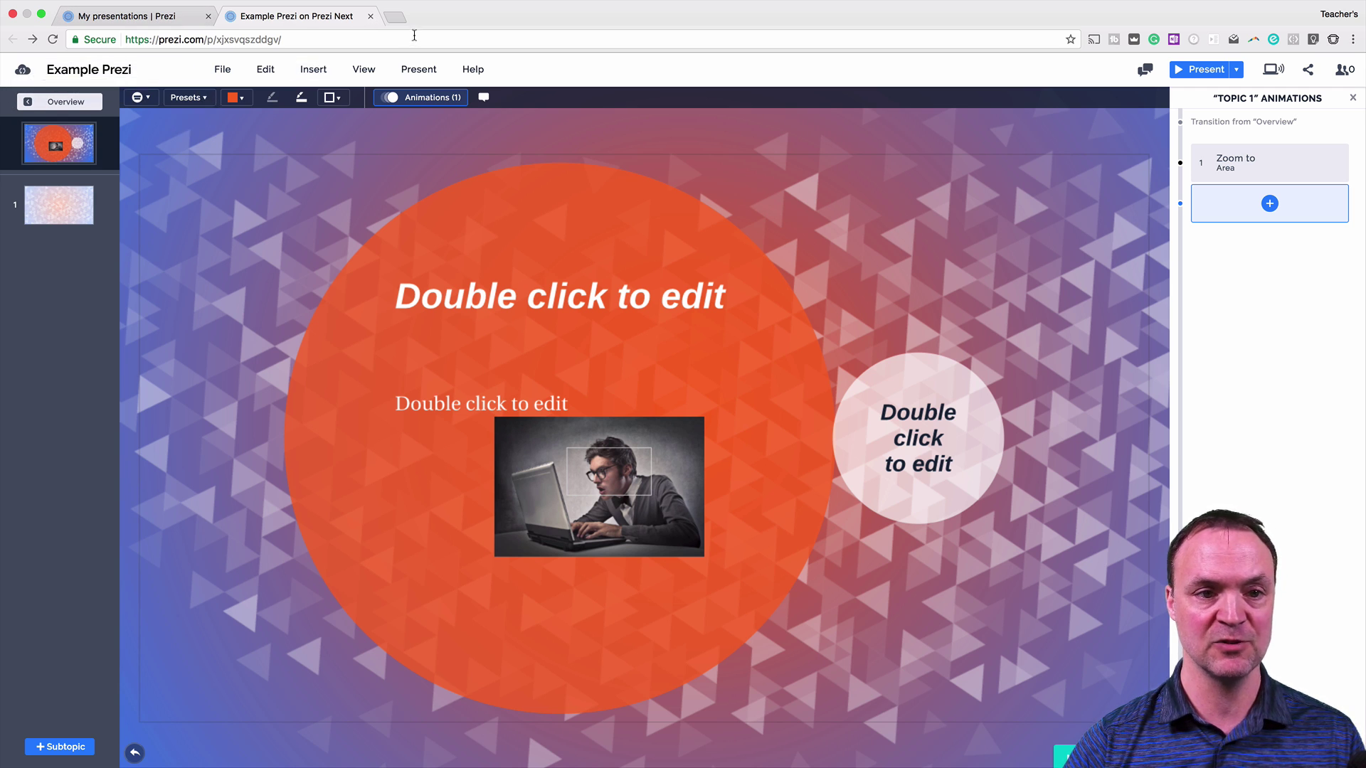
Close the Example Prezi editor tab and open then close its card options on the dashboard.
left_click(223, 69)
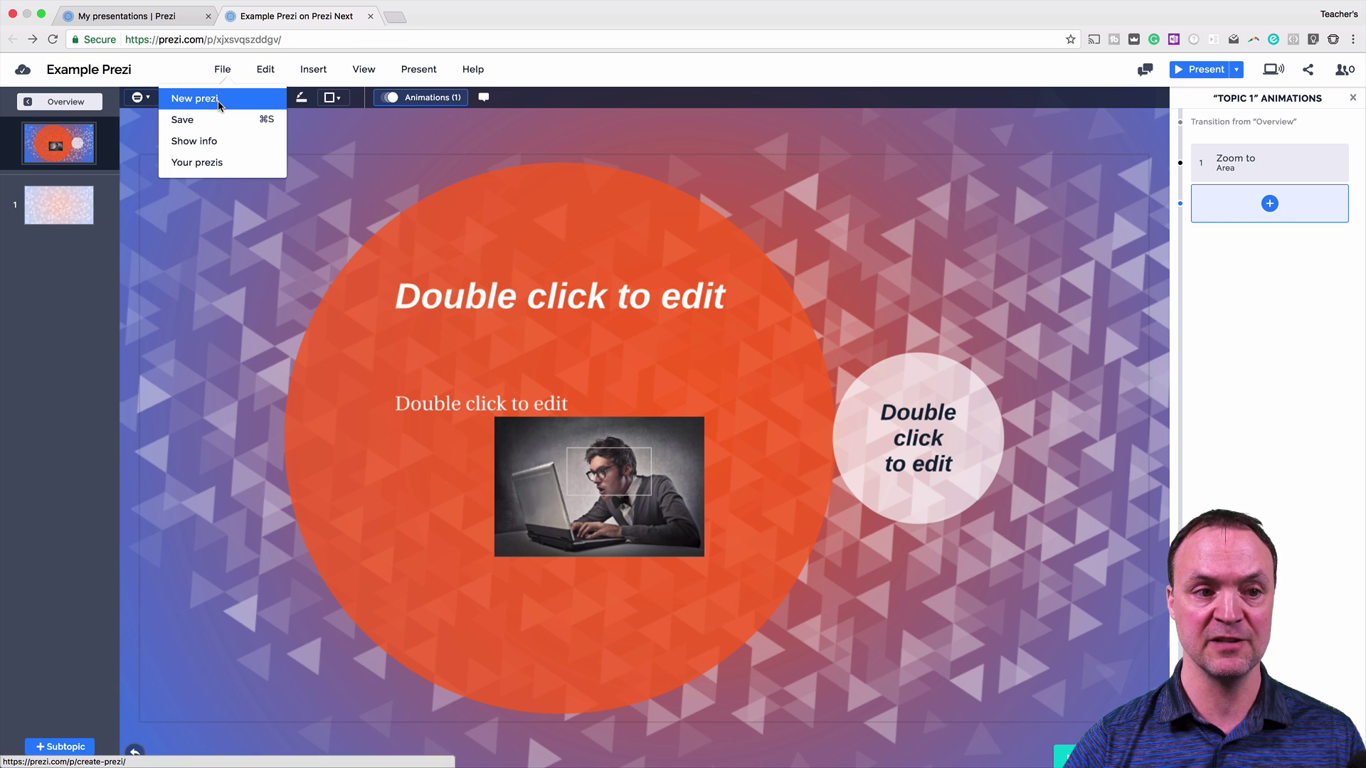
left_click(369, 16)
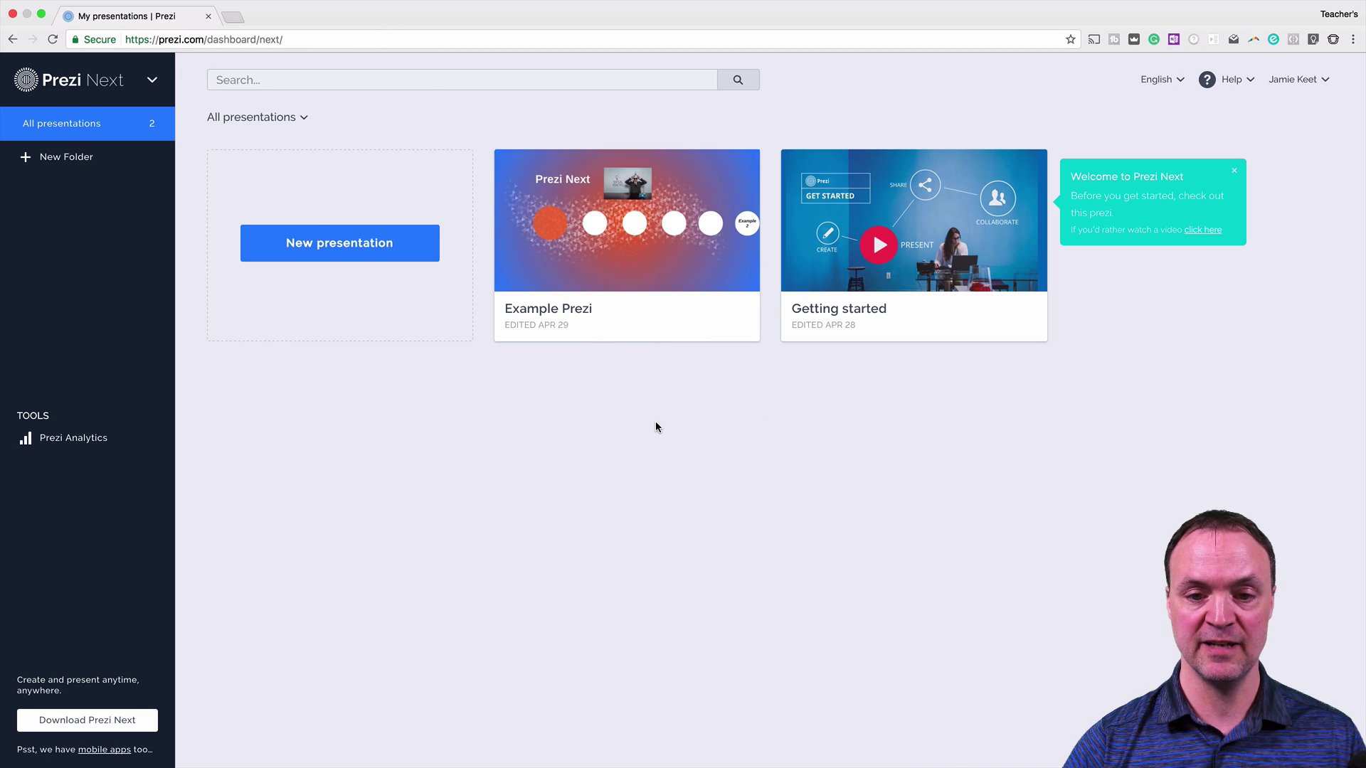
mouse_move(676, 265)
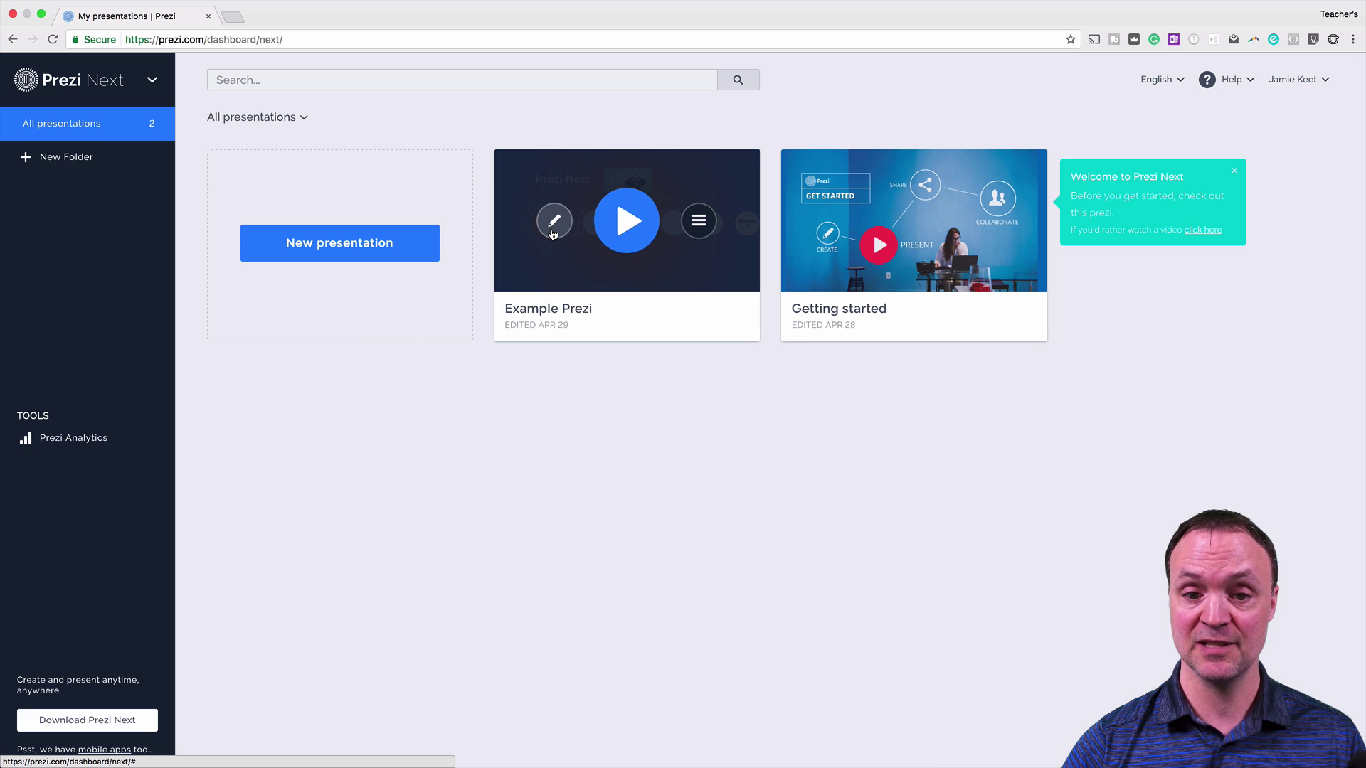
left_click(689, 235)
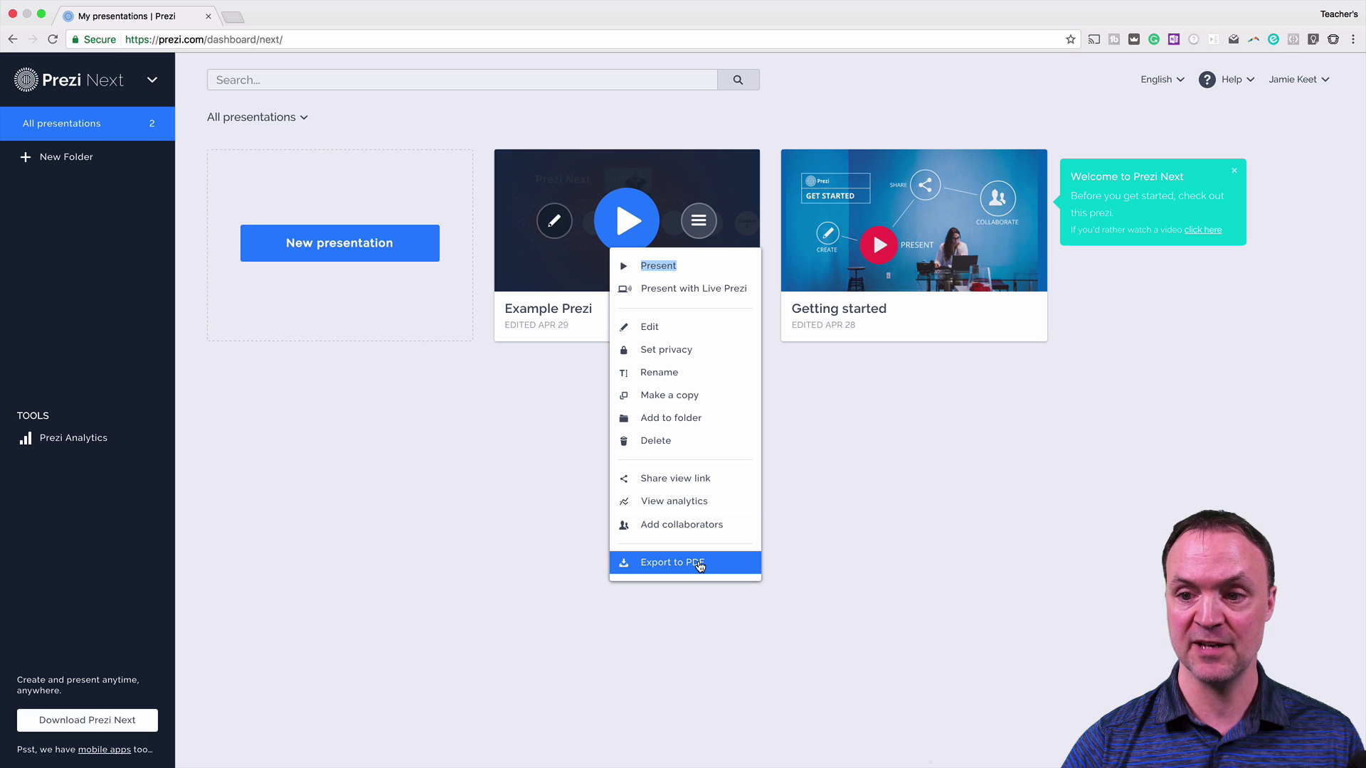
left_click(445, 477)
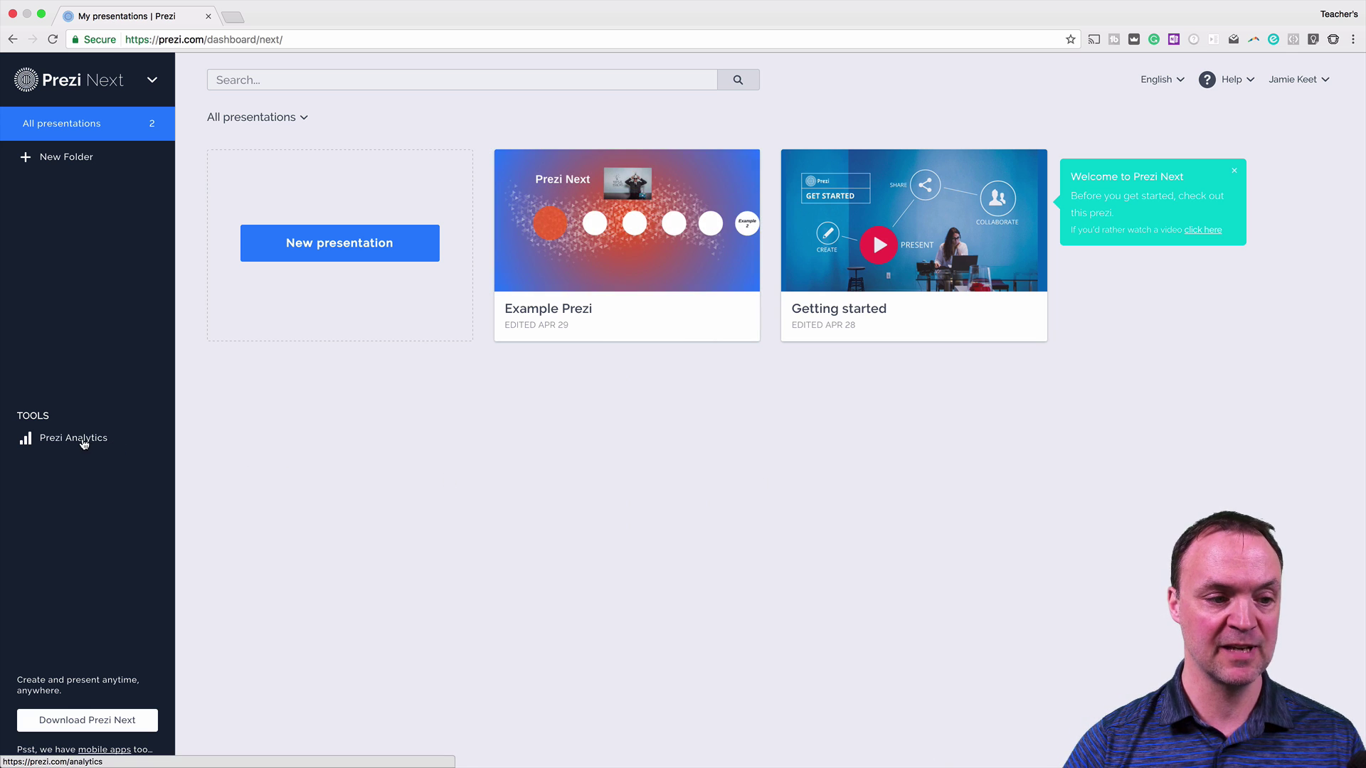